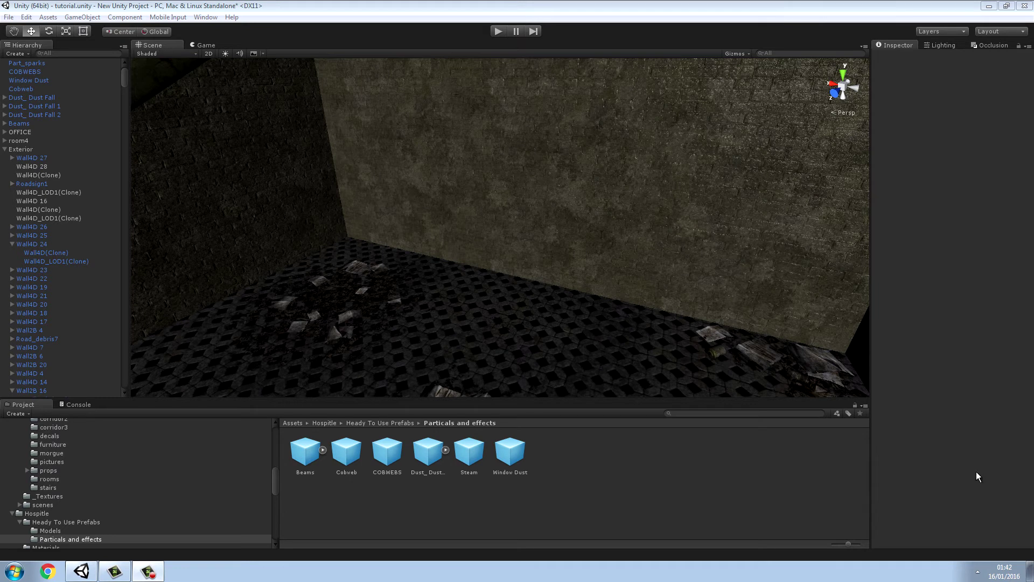
Search the project assets for "locker" and place the locker prefab in front of the brick wall beside the staircase.
right_drag(673, 299, 738, 238)
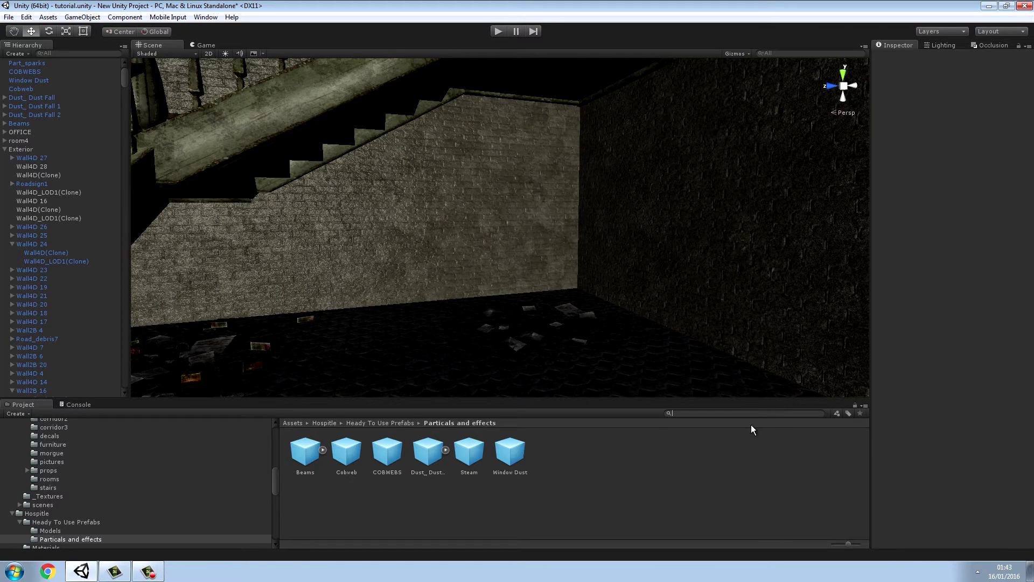
text(locker)
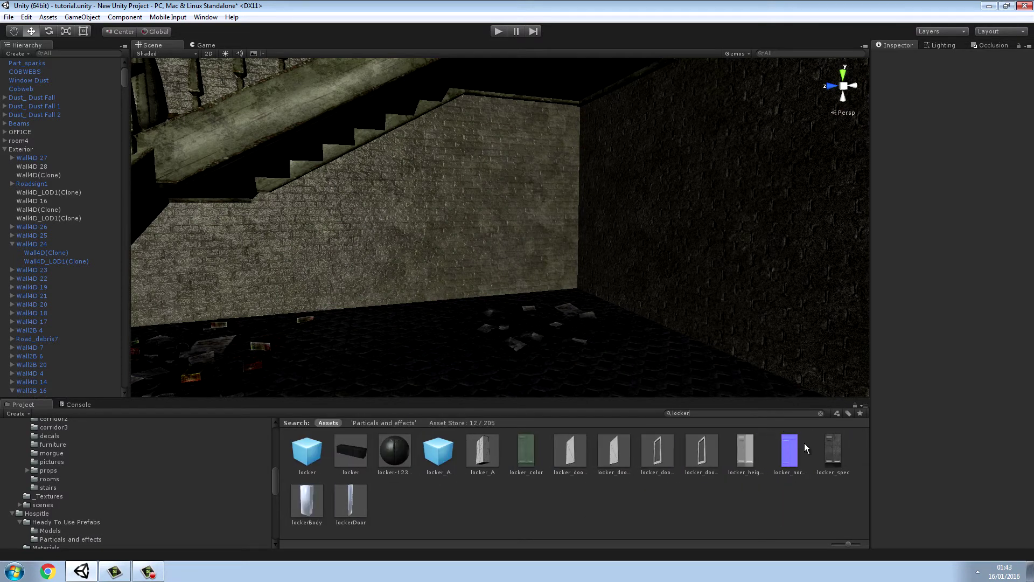
click(311, 454)
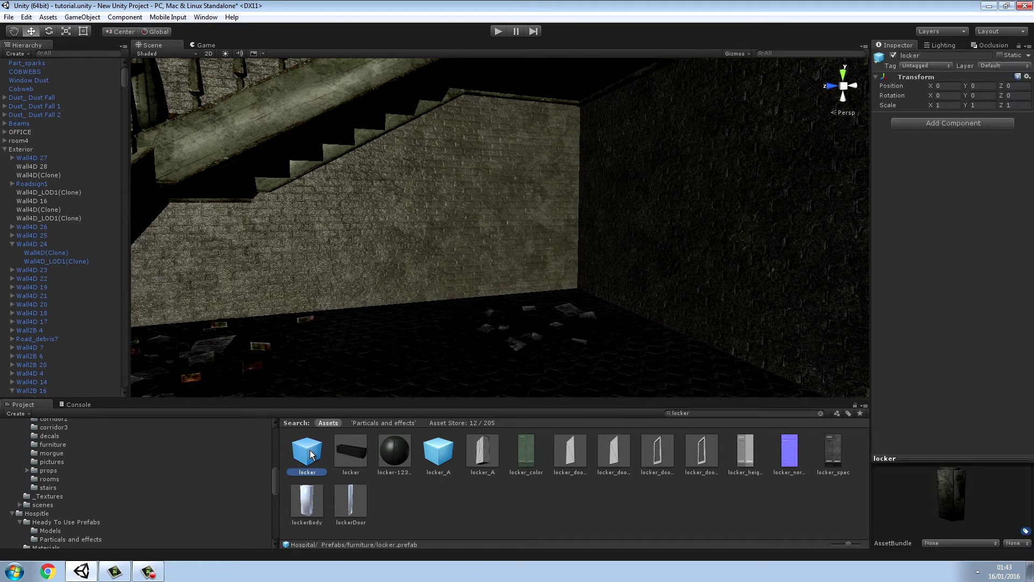
click(441, 456)
drag(440, 456, 425, 425)
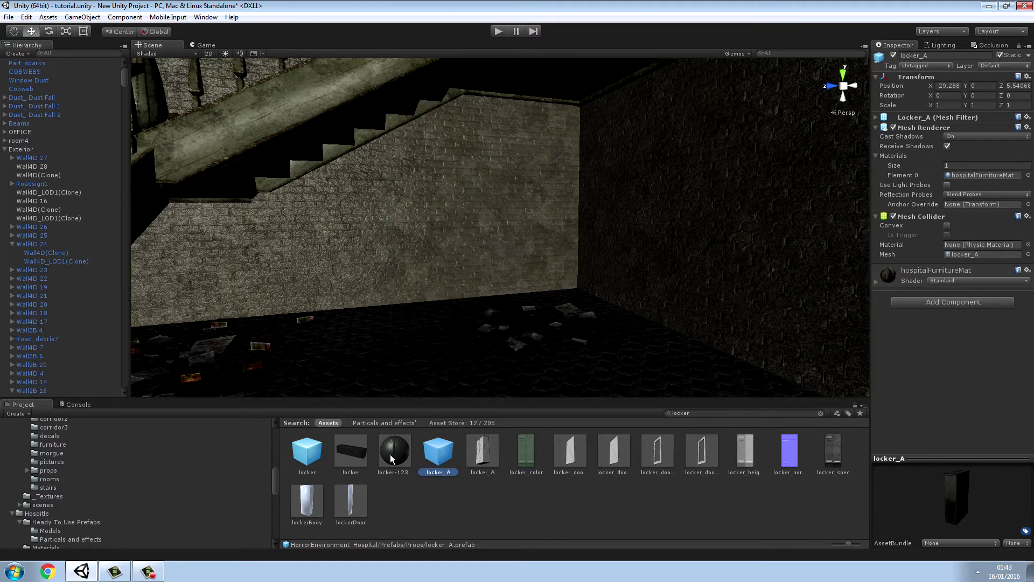
mouse_move(308, 454)
mouse_down()
mouse_move(409, 316)
mouse_move(432, 327)
mouse_move(451, 308)
mouse_move(318, 460)
mouse_up()
Rotate the new locker about the Y axis to about -90 degrees.
alt+drag(479, 331, 571, 287)
click(49, 31)
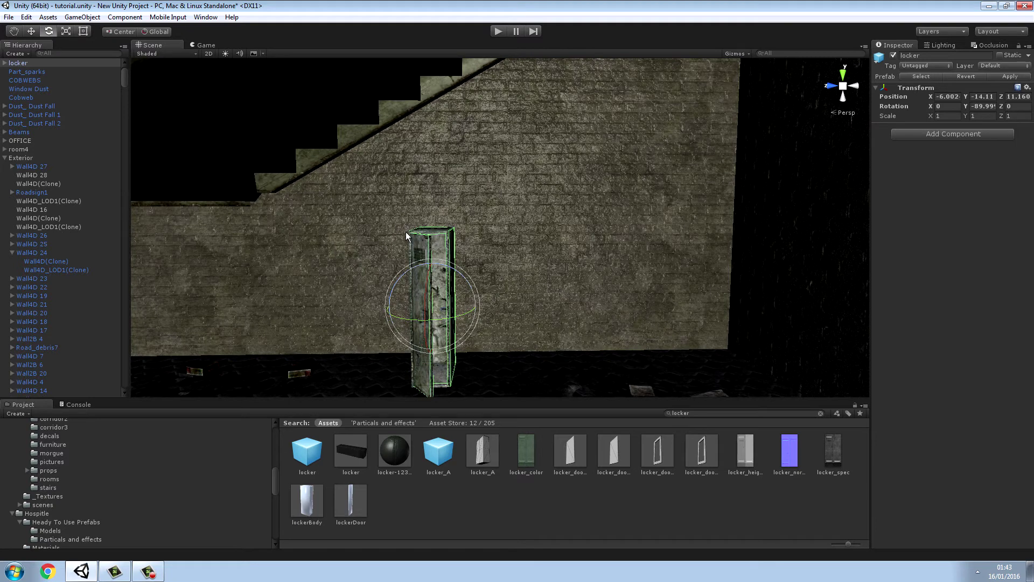
alt+drag(399, 186, 571, 247)
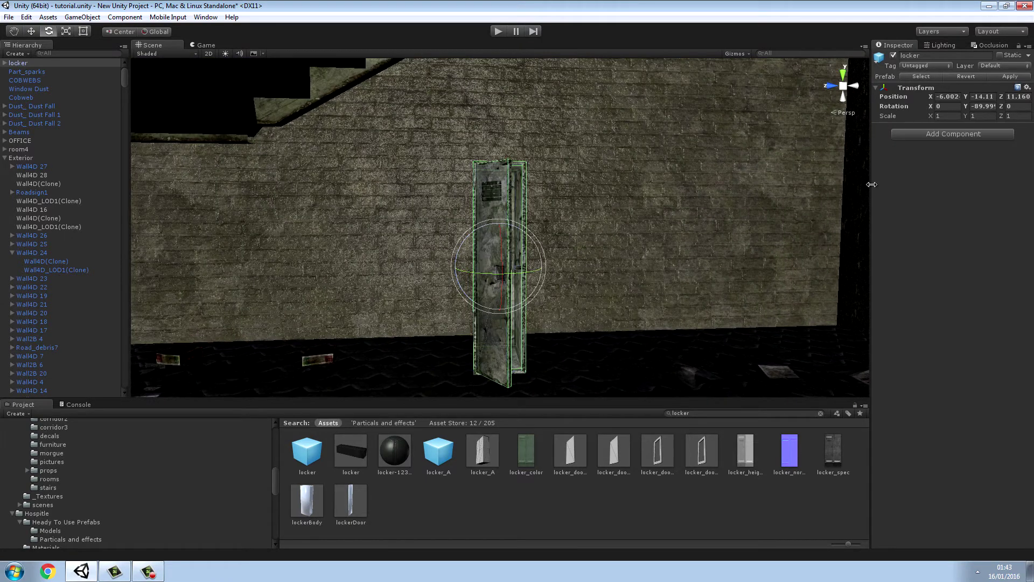
Examine the existing lockers in the tiled room and check the transform scale of one of them.
alt+drag(631, 242, 115, 200)
key(w)
right_drag(116, 200, 671, 164)
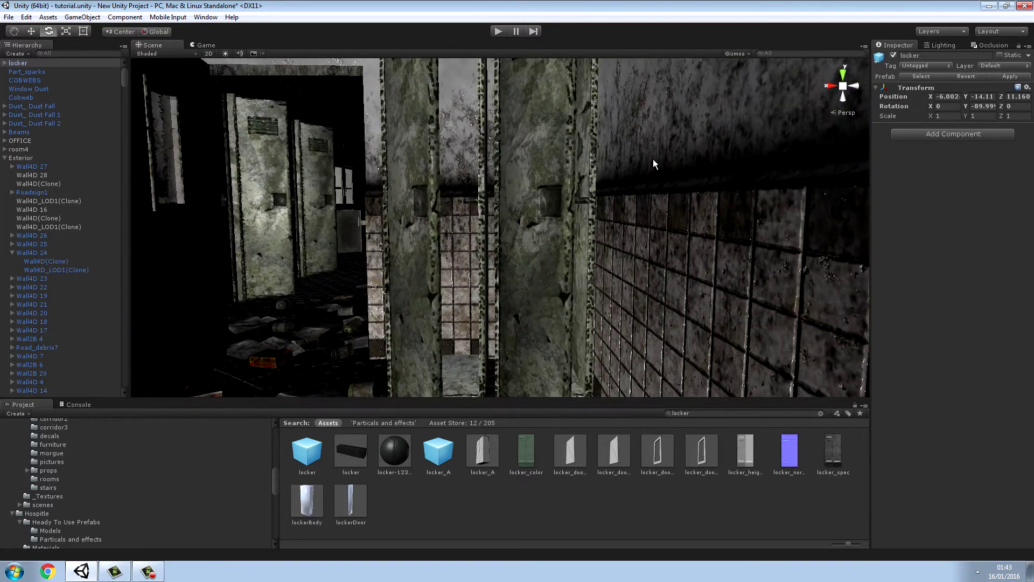
right_drag(423, 165, 335, 185)
click(309, 171)
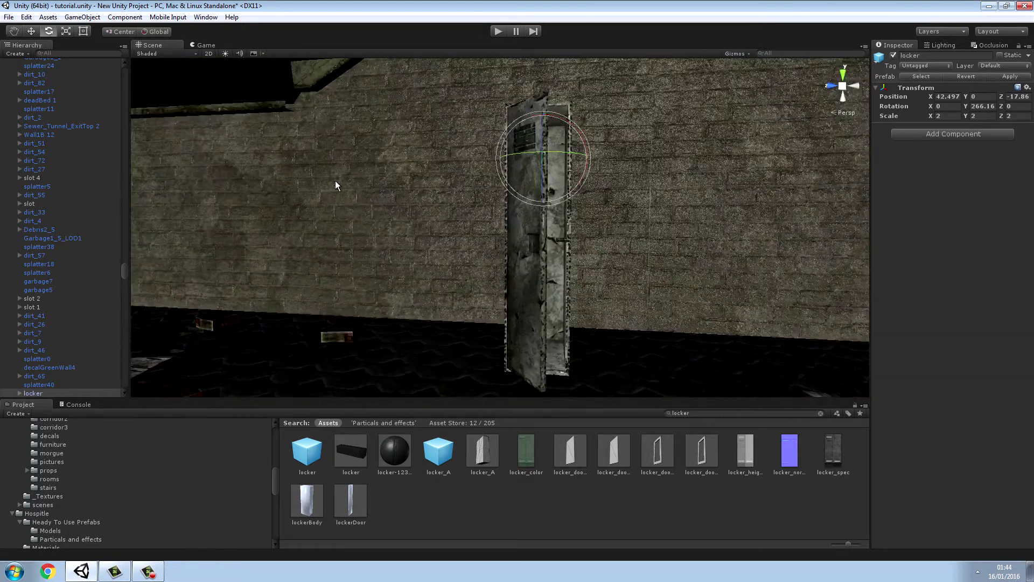
Scale the new locker to 2 on X, Y and Z and move it along the wall to Z 9.77.
click(558, 229)
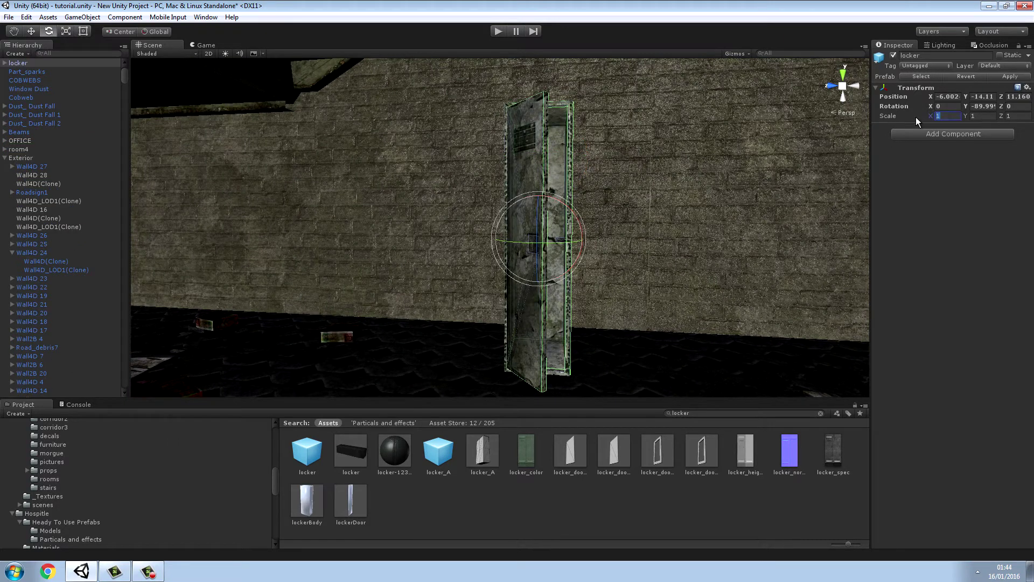
text(2)
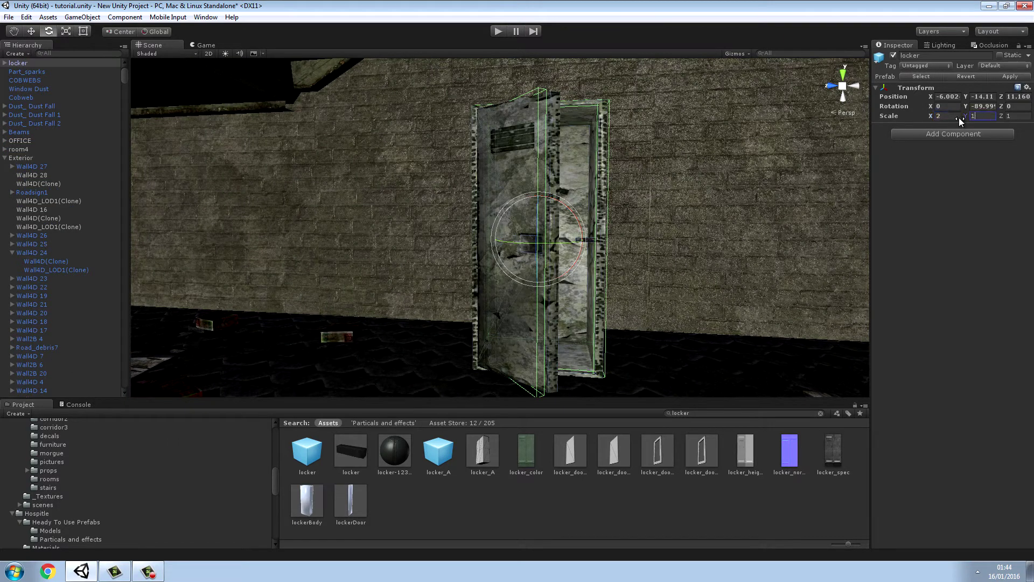
text(22)
alt+drag(765, 166, 752, 144)
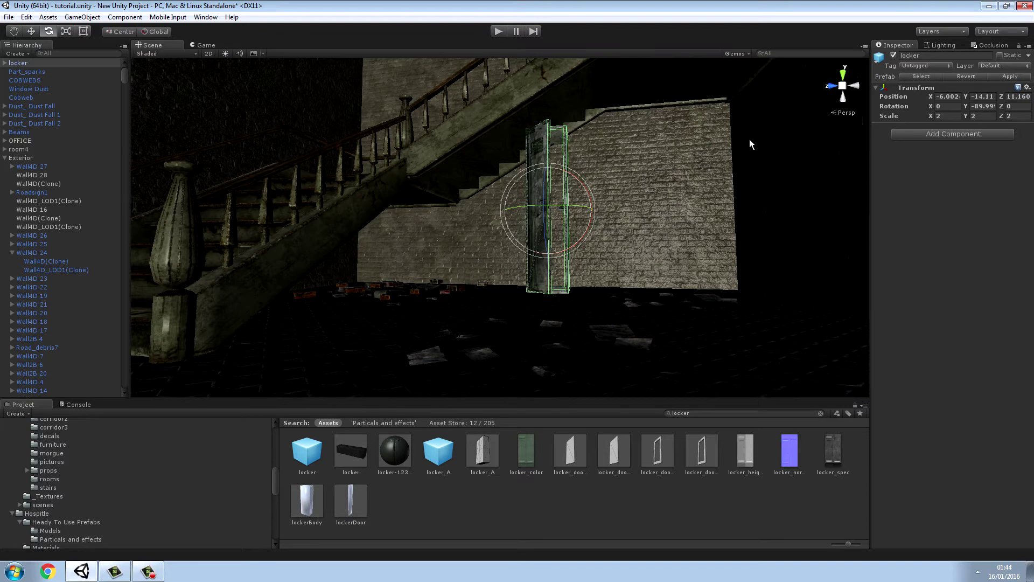
click(32, 32)
drag(507, 212, 565, 214)
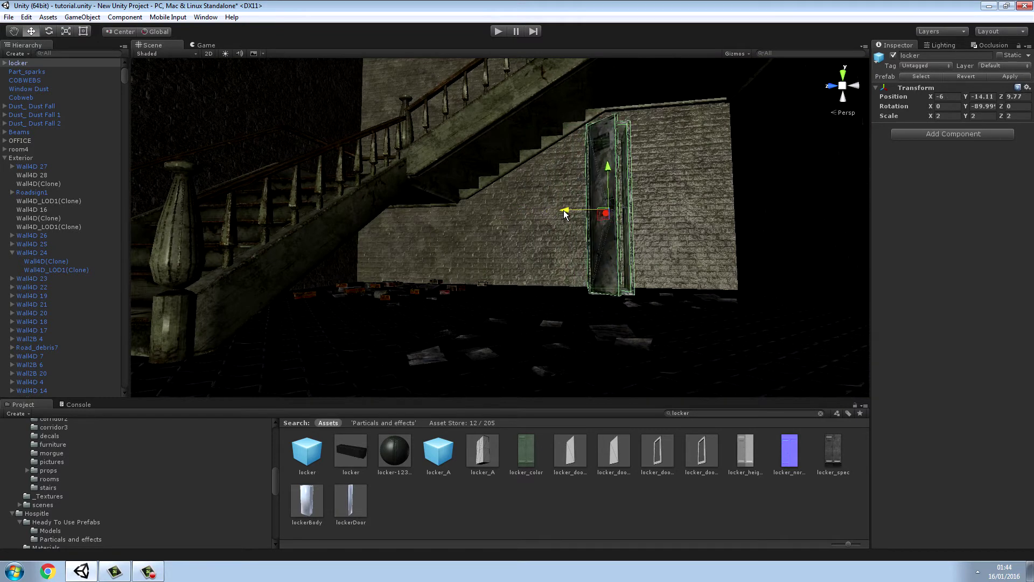
Duplicate the locker, move the copy to Z 7.76 by the wall's end, and move the original beside it to Z 8.76.
click(27, 17)
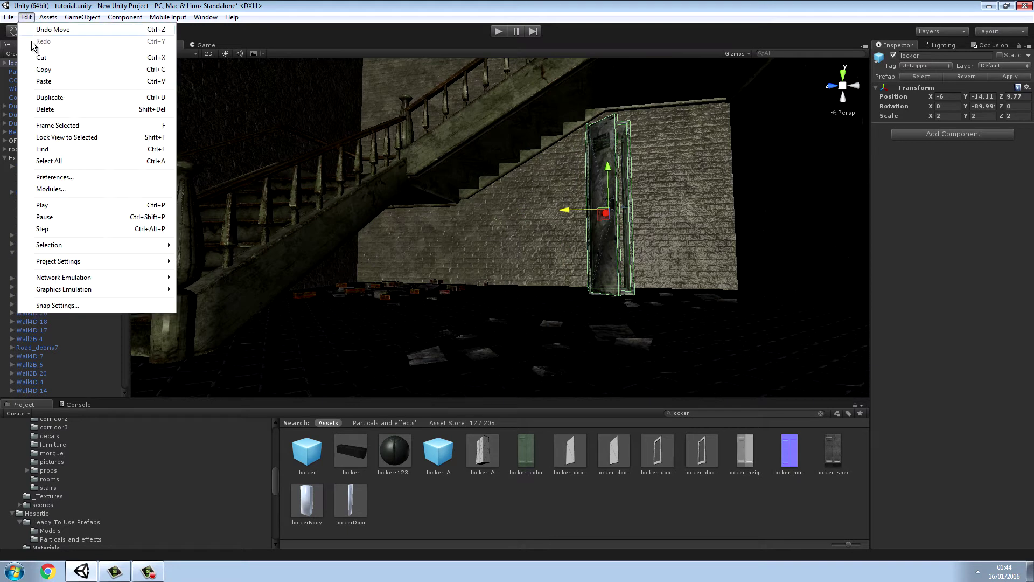
click(48, 97)
drag(563, 212, 651, 213)
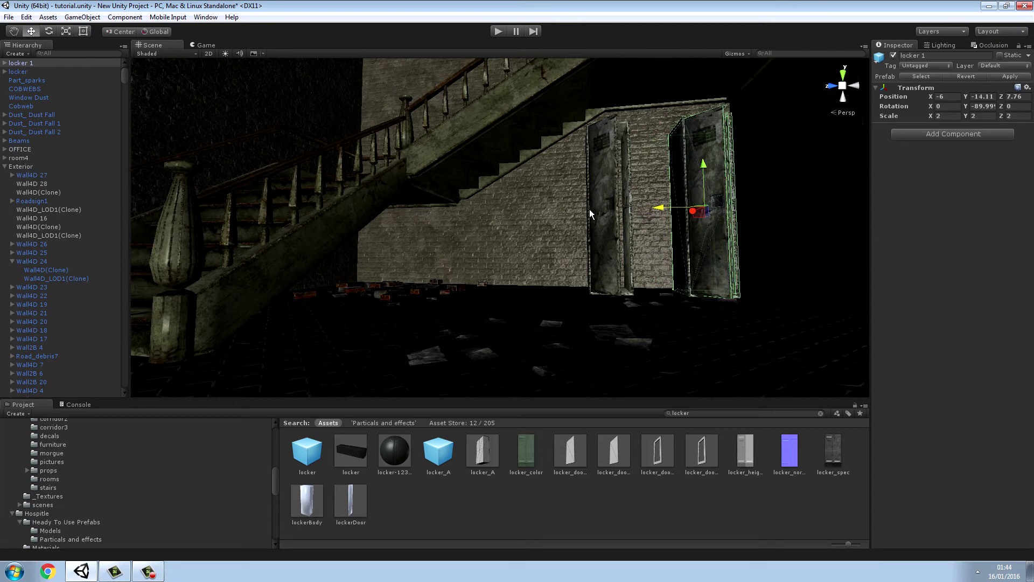
click(626, 221)
drag(569, 209, 610, 217)
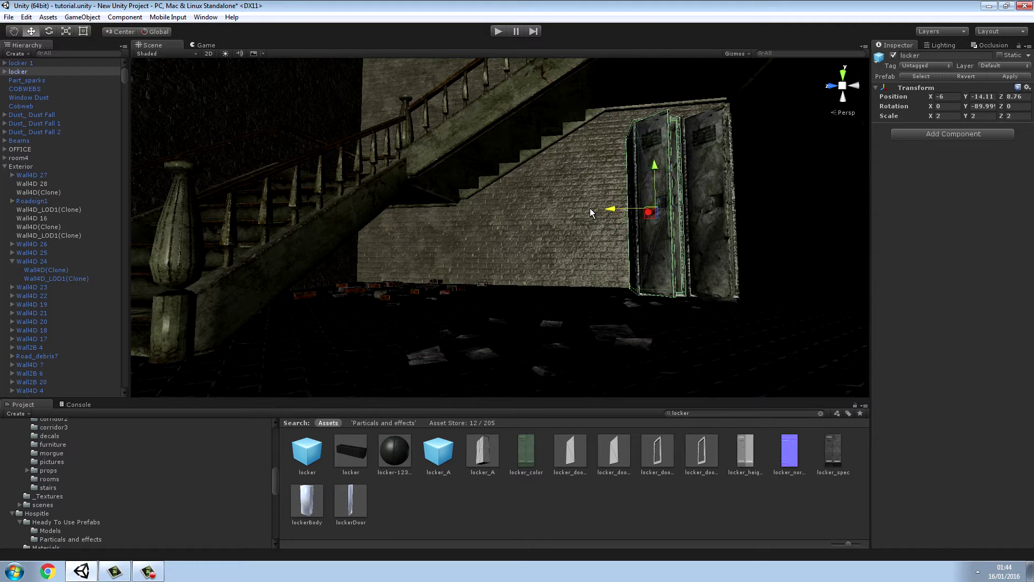
Duplicate the original locker again and move the copy along the wall to Z 9.7, forming a row of three.
click(31, 18)
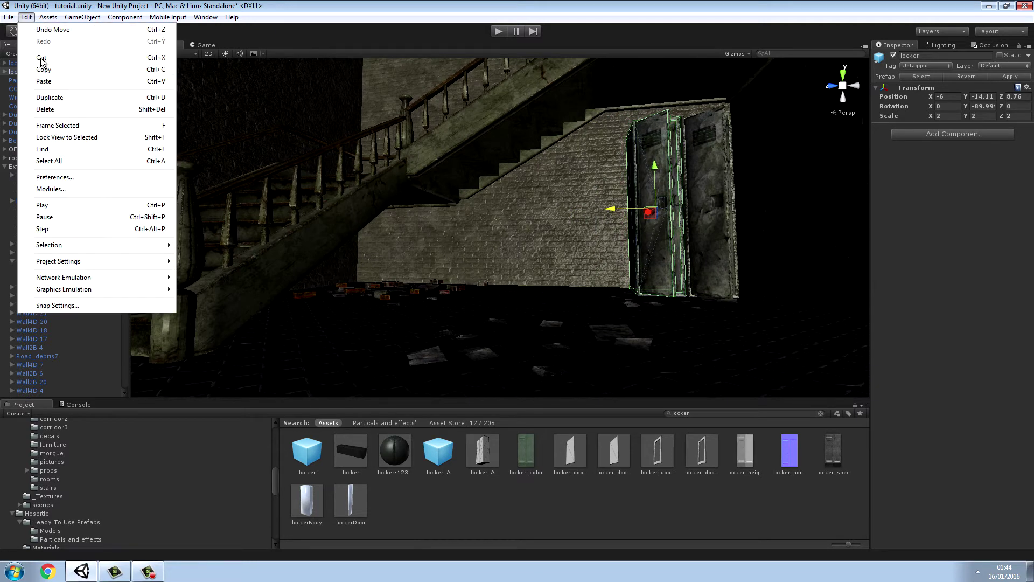
click(58, 98)
drag(613, 210, 566, 212)
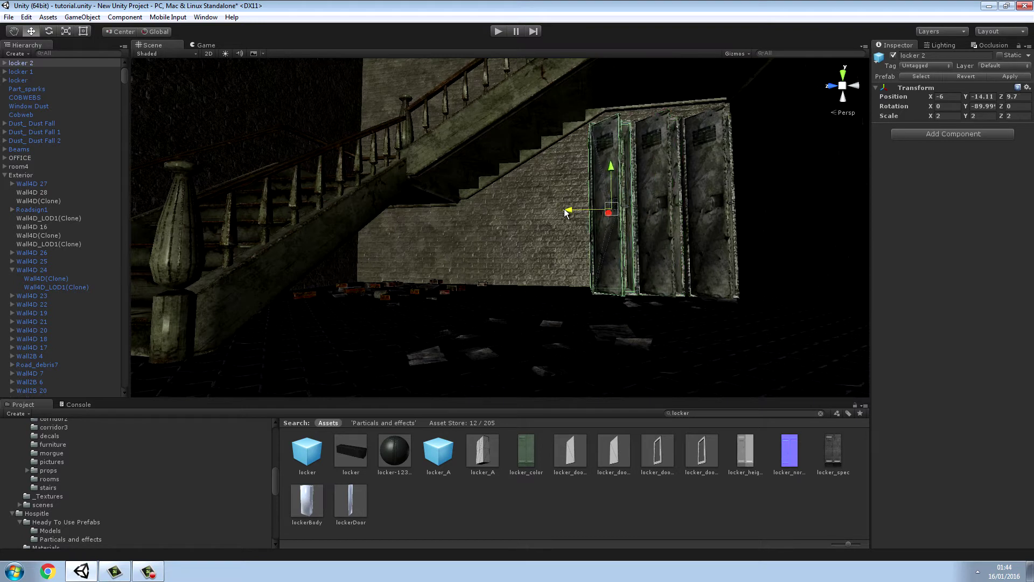
click(705, 505)
Switch the transform handle to Pivot and rotate the door of the locker nearest the corner closed, to about 0.24 degrees in Y.
right_drag(695, 353, 685, 380)
key(w)
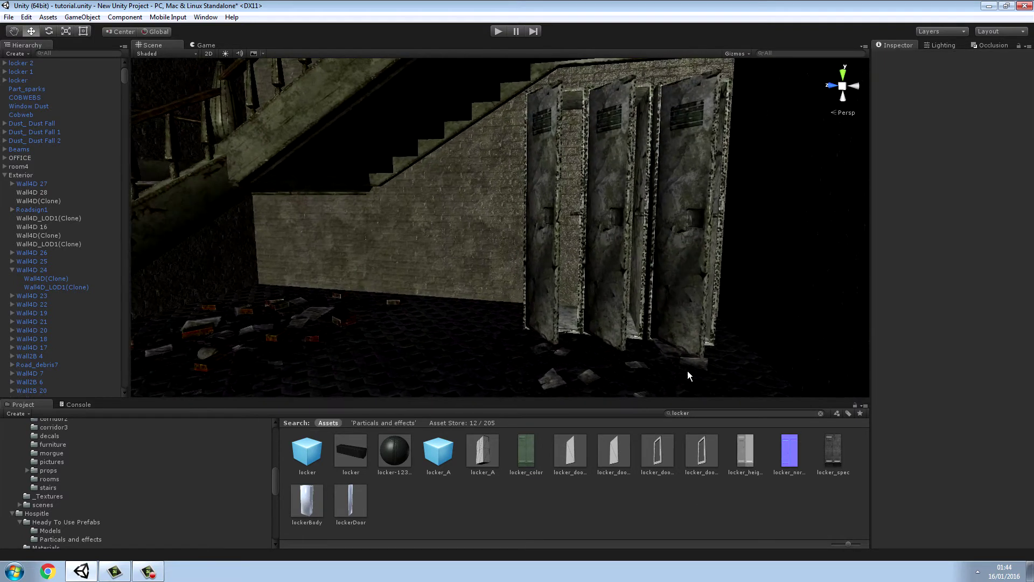
click(690, 279)
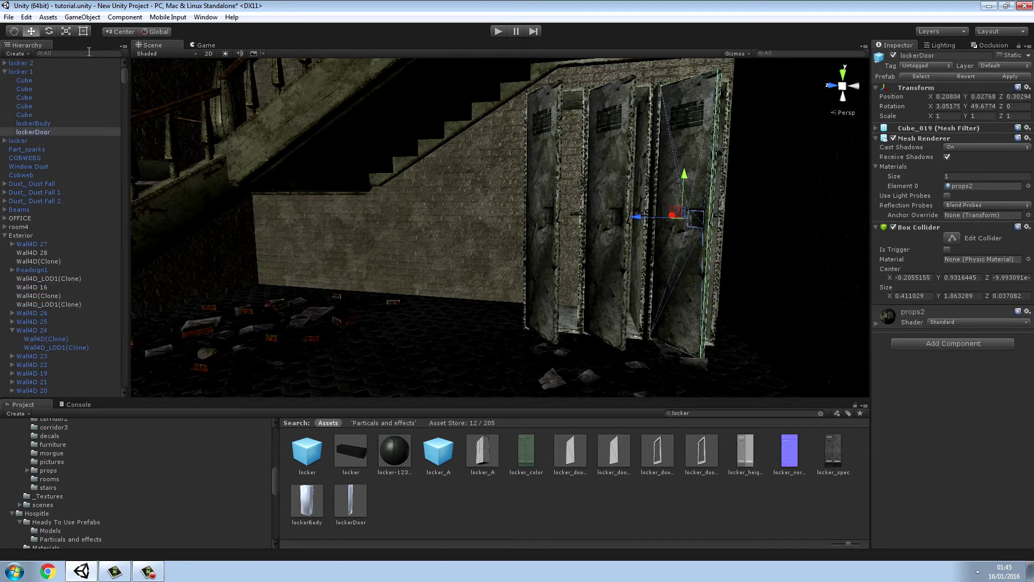
click(49, 31)
drag(650, 221, 649, 224)
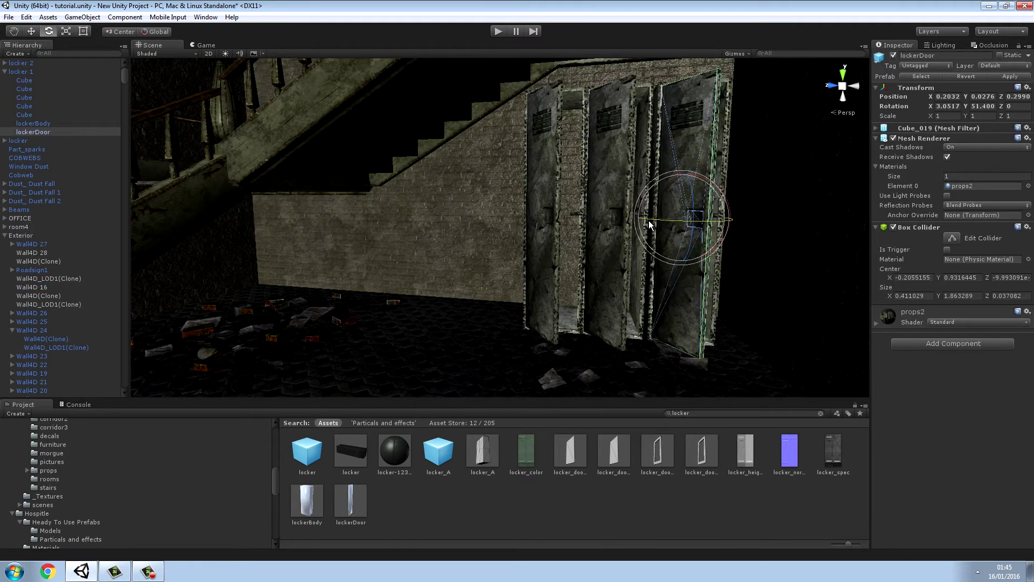
click(119, 32)
drag(640, 348, 716, 354)
Rotate the middle locker's door about its hinge to about -20 degrees in Y, undoing the first rotation attempt.
click(610, 300)
drag(595, 333, 622, 336)
click(27, 17)
click(40, 28)
click(612, 186)
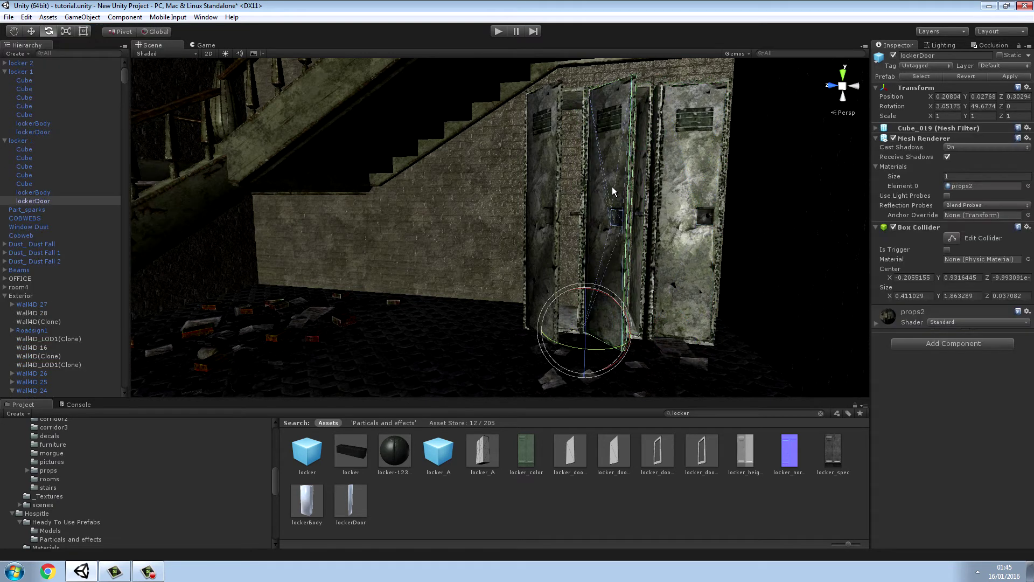
drag(570, 346, 664, 328)
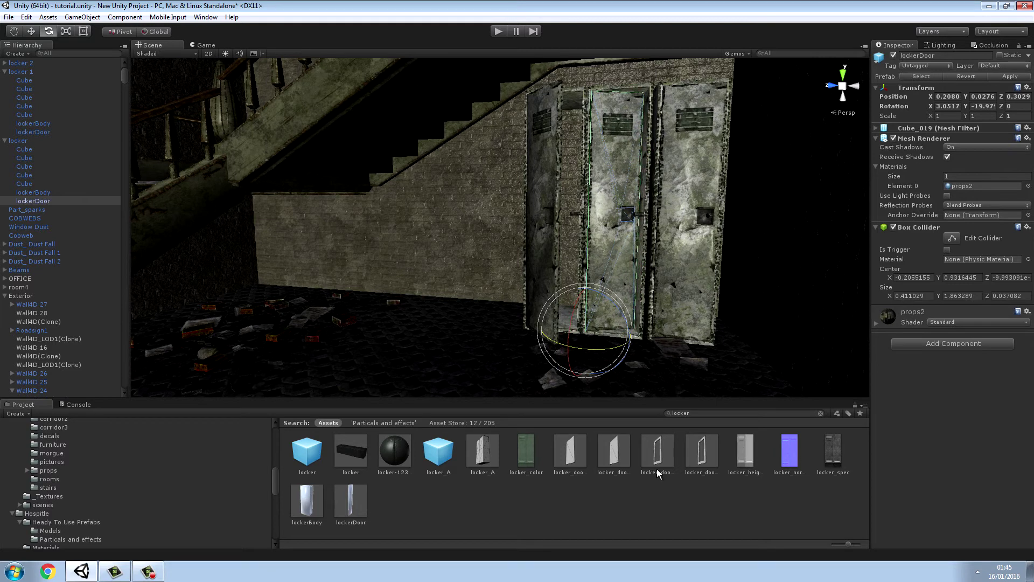
Examine the row of three lockers and their door positions up close.
click(650, 489)
key(w)
right_drag(604, 322, 582, 288)
key(w)
key(s)
click(582, 288)
click(580, 283)
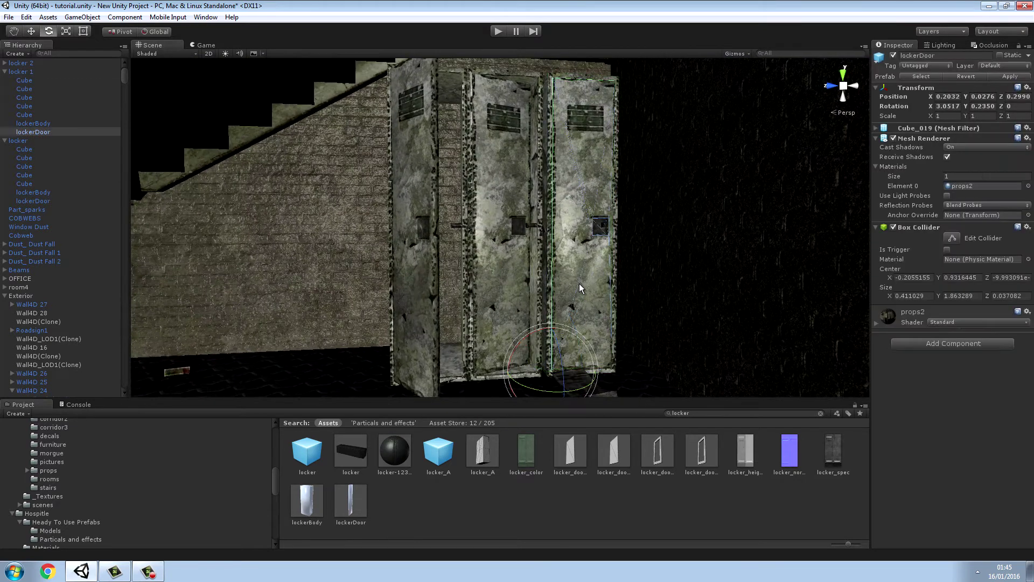
click(594, 493)
Clear the asset search and place a Window Dust prefab on the floor near the lockers.
right_drag(615, 322, 873, 342)
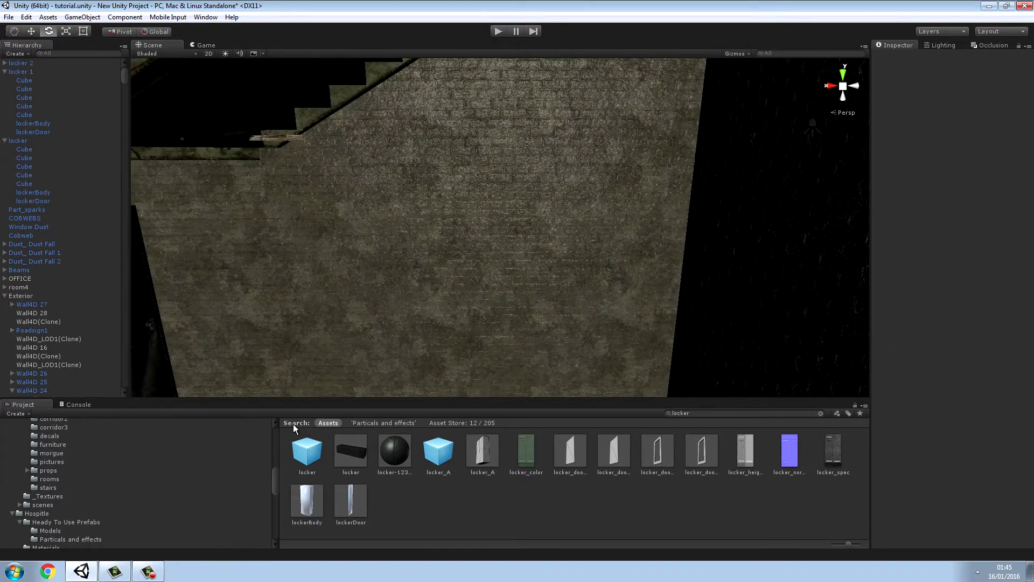
drag(276, 485, 291, 424)
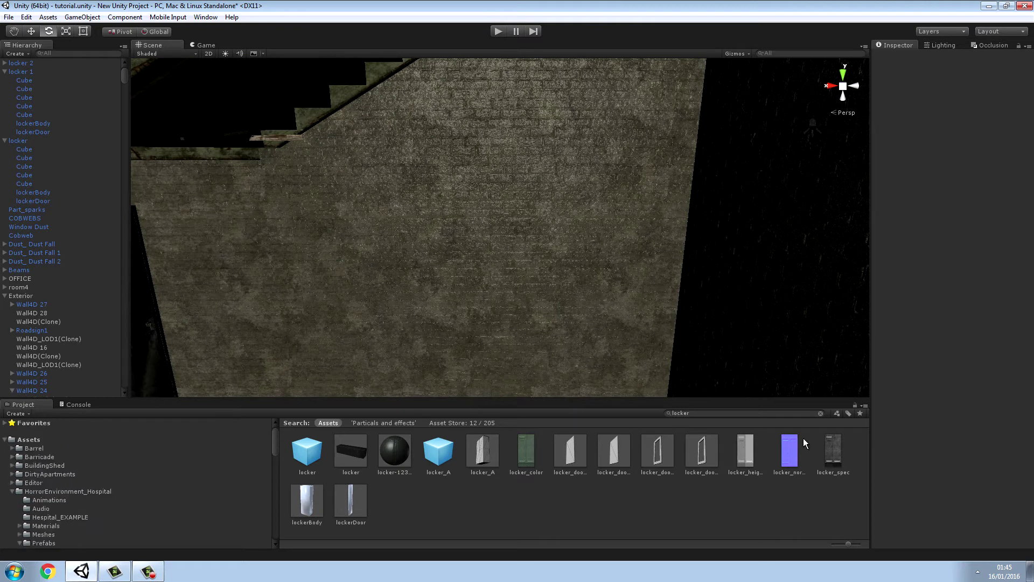
click(821, 413)
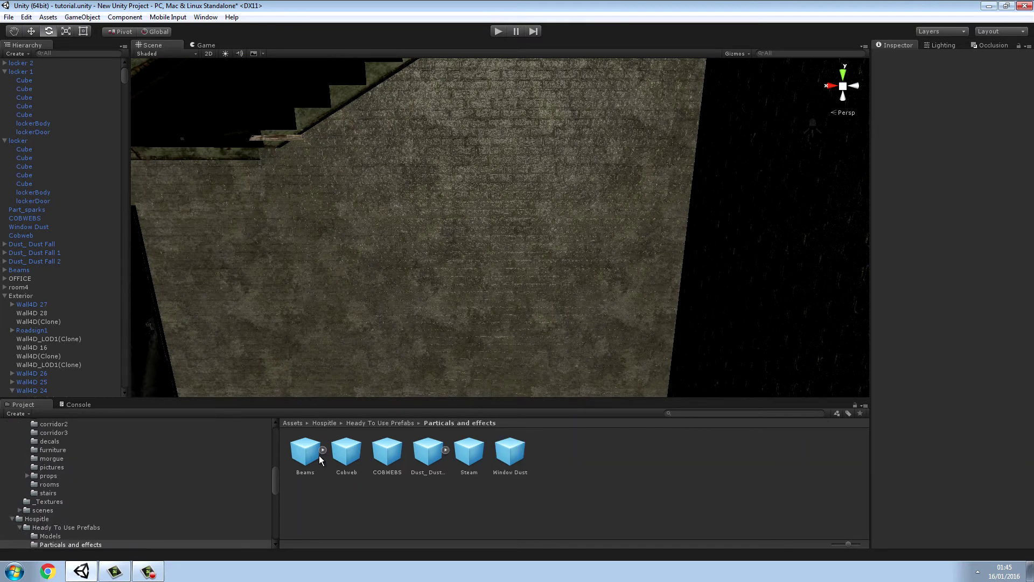
right_drag(440, 361, 344, 320)
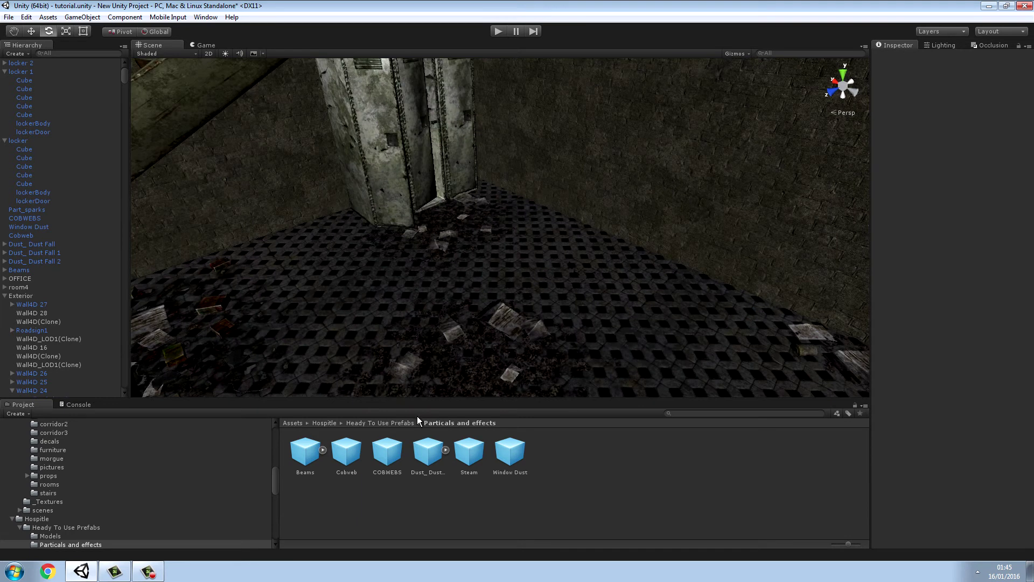
drag(510, 452, 351, 270)
Place another Window Dust prefab in the room with the large tanks and raise it to about Y -11.65.
right_drag(350, 270, 566, 216)
key(a)
key(w)
drag(511, 467, 482, 340)
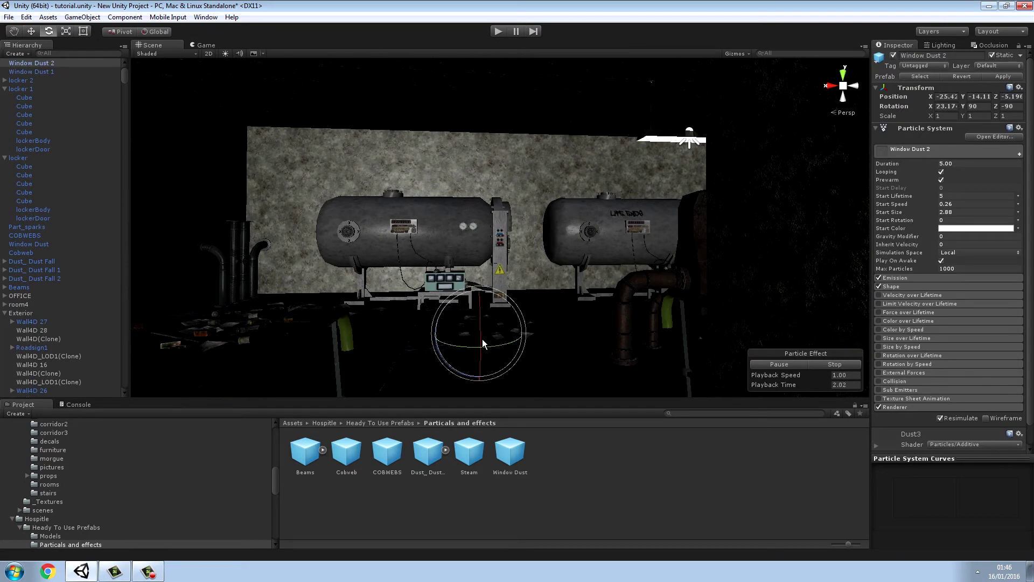
click(32, 32)
drag(475, 291, 502, 201)
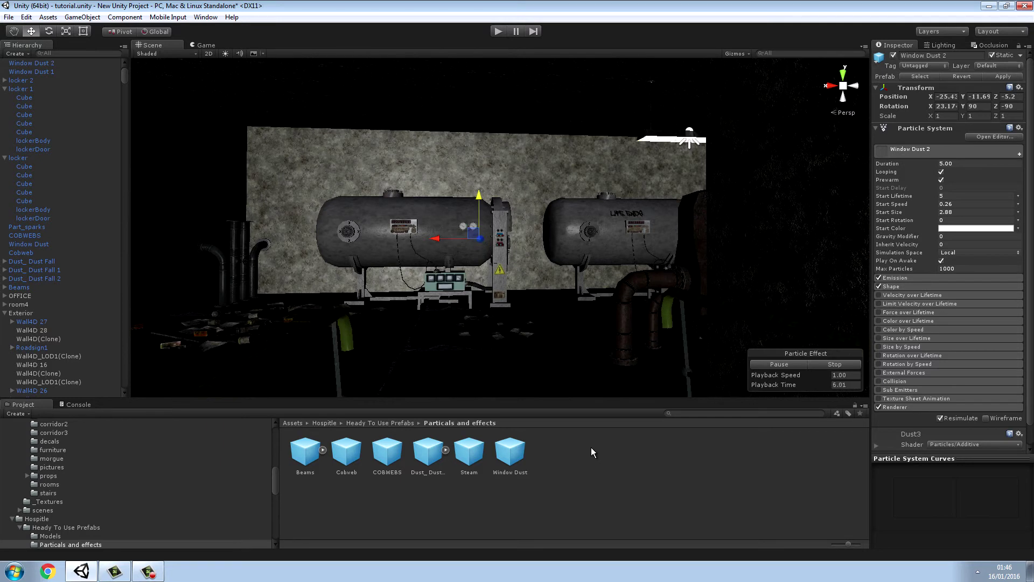
Place a Cobweb prefab at the double-door entrance to the stair hall, shift it beside the door frame and lower it.
click(591, 447)
right_drag(654, 255, 334, 280)
key(w)
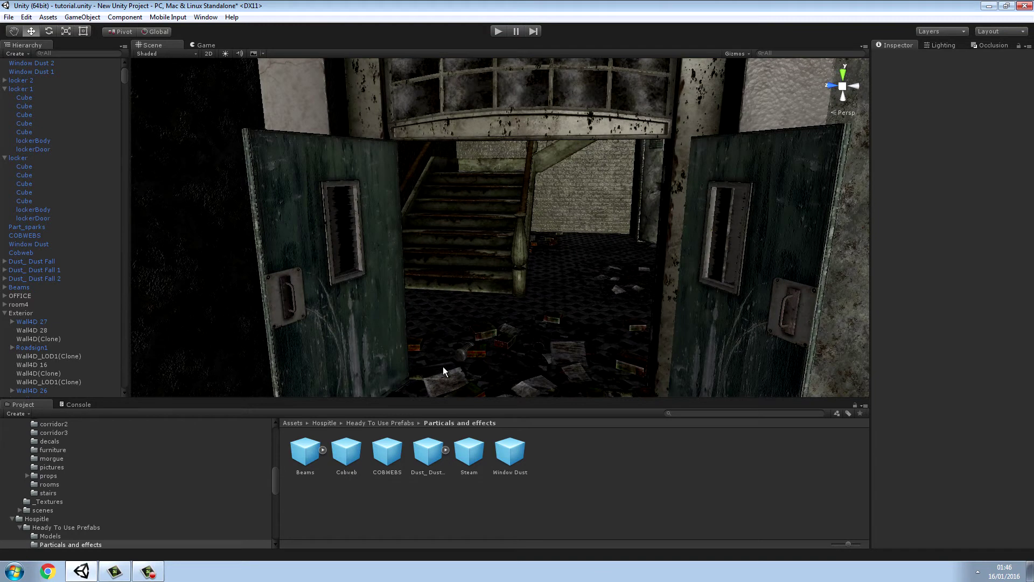
drag(347, 452, 496, 390)
key(f)
drag(512, 286, 612, 264)
right_drag(613, 264, 444, 283)
mouse_move(542, 339)
mouse_down()
mouse_move(568, 357)
mouse_move(545, 341)
mouse_up()
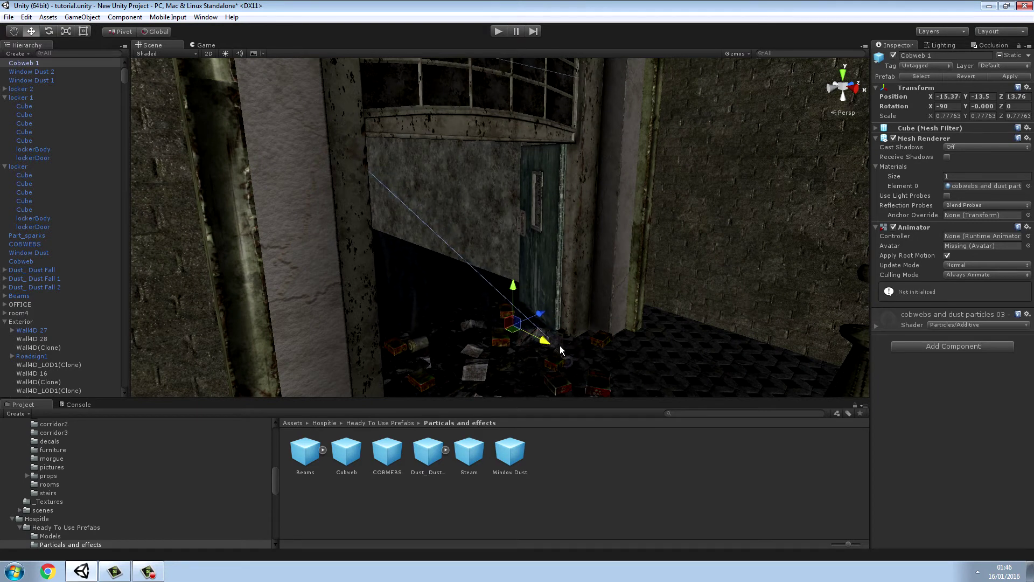
drag(511, 293, 516, 338)
click(594, 435)
Open the decals folder in Assets/Hospital/_Prefabs and show its garbage and splatter prefabs, with the empty floor near the lockers in view.
right_drag(621, 287, 107, 344)
click(293, 424)
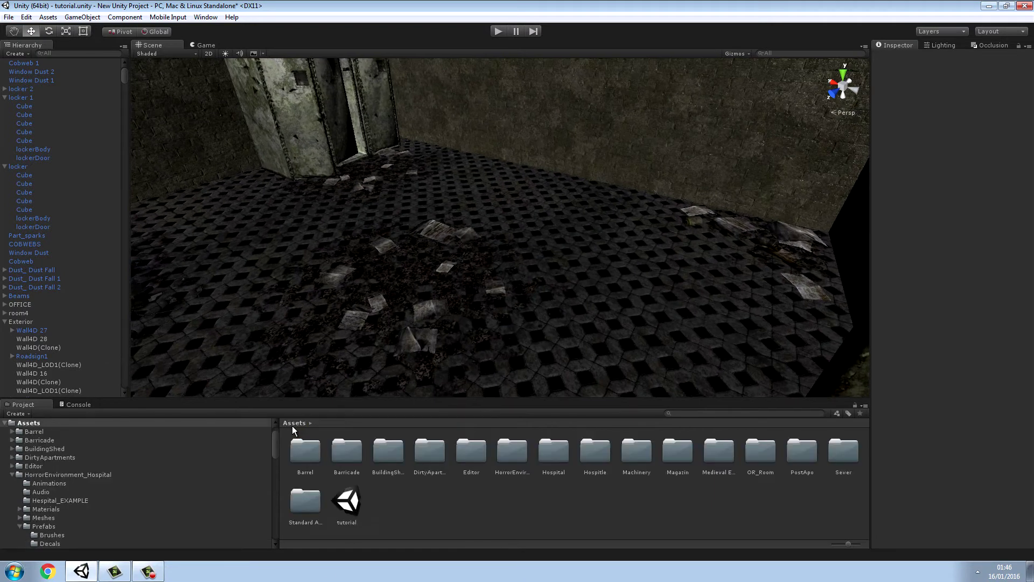
double_click(550, 454)
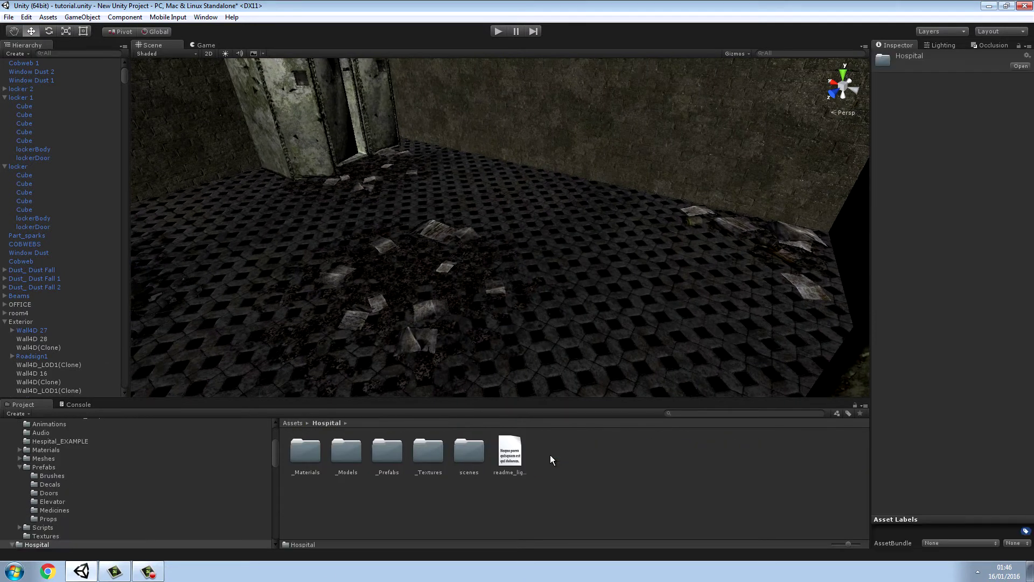
double_click(386, 451)
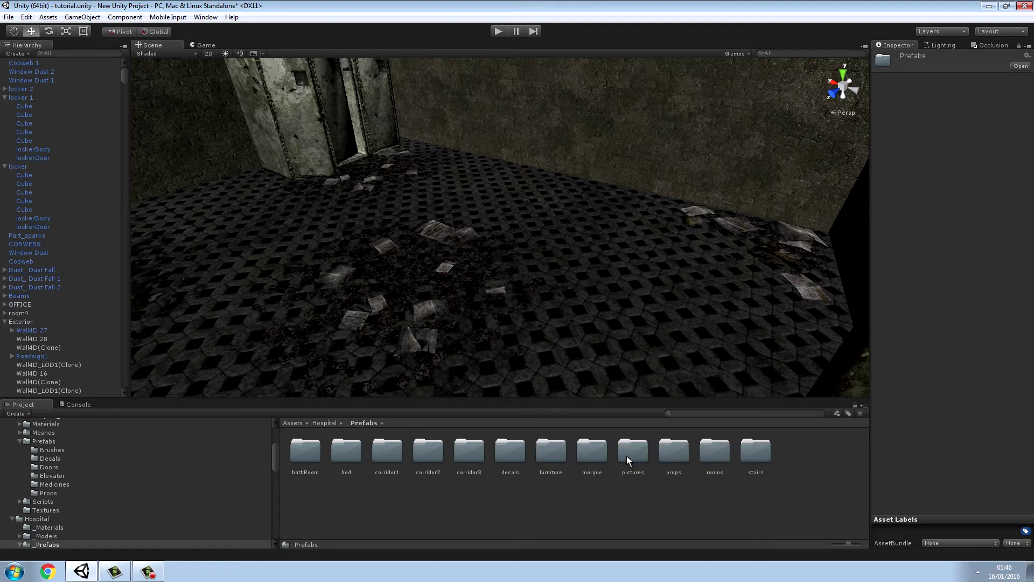
double_click(524, 453)
scroll(589, 470, down, 2)
right_drag(600, 316, 601, 277)
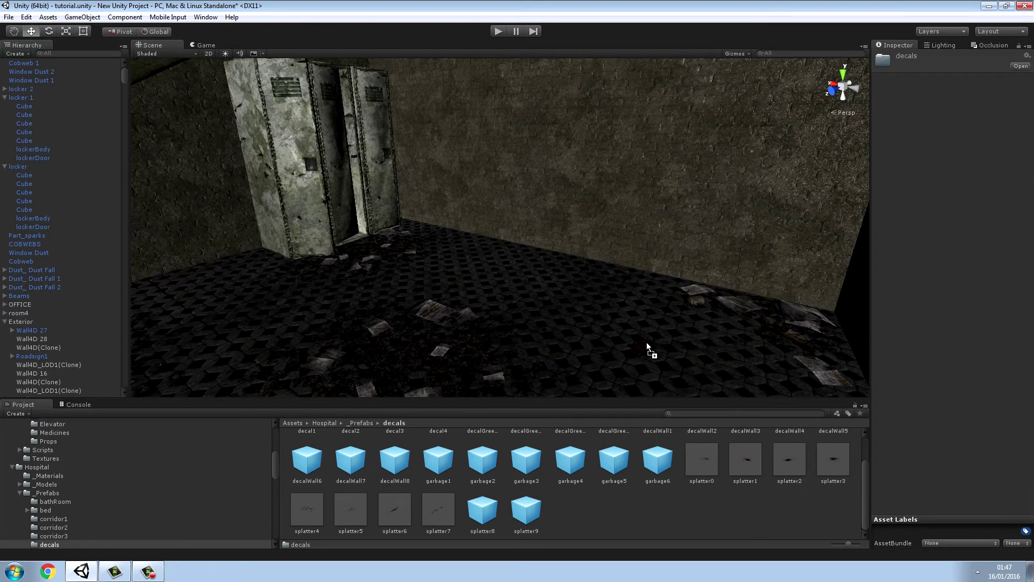
Place a splatter1 decal prefab on the empty floor near the lockers at about X -13.27, Z 9.07.
drag(647, 343, 649, 342)
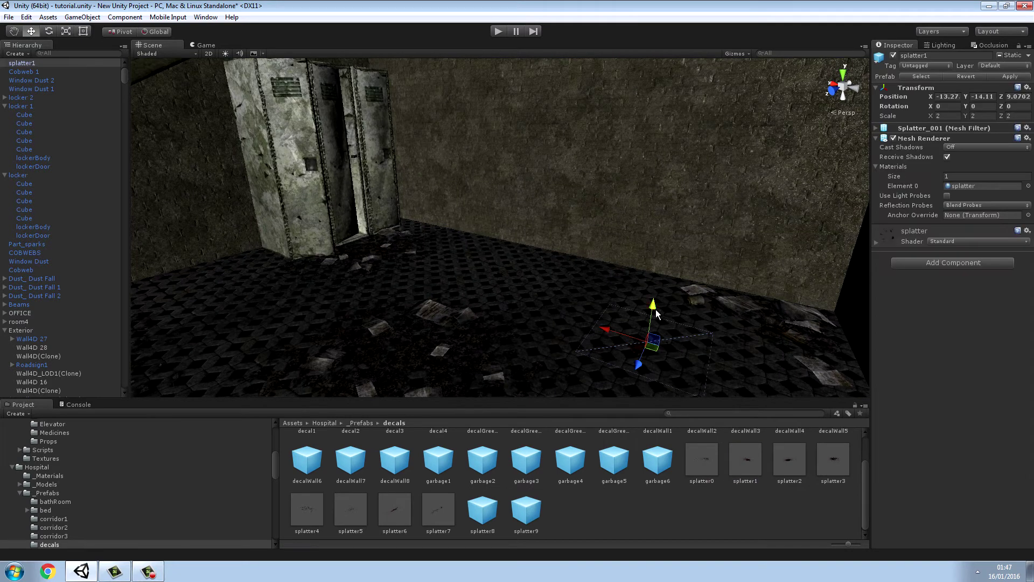
click(679, 508)
scroll(672, 372, up, 4)
right_drag(672, 371, 711, 376)
scroll(682, 279, down, 1)
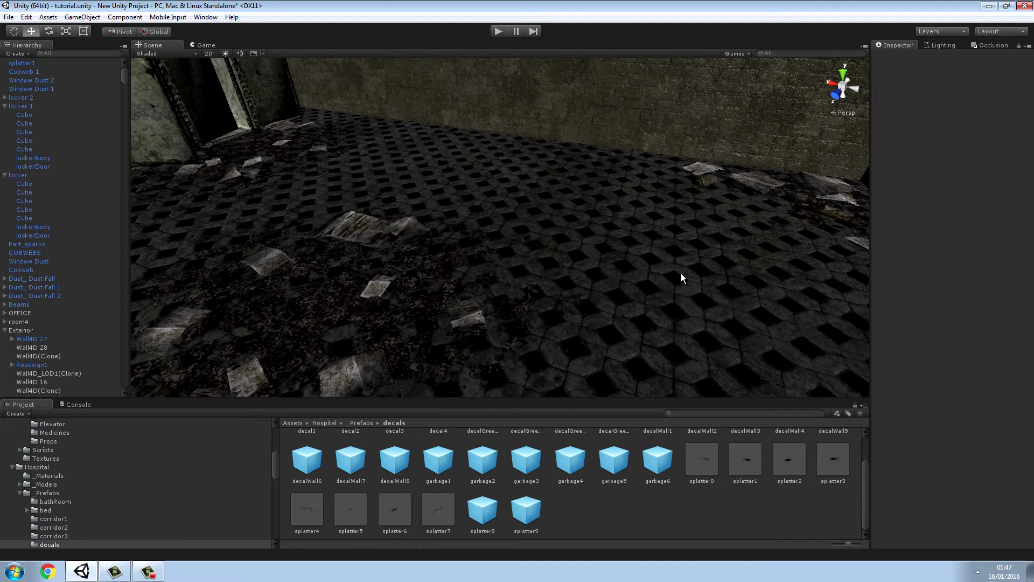
click(671, 248)
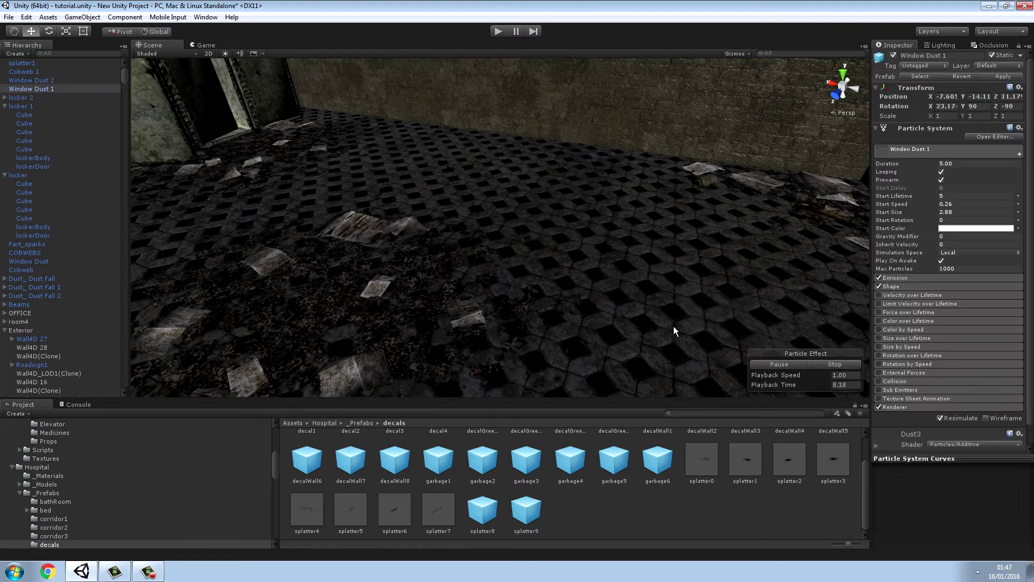
click(651, 512)
click(27, 17)
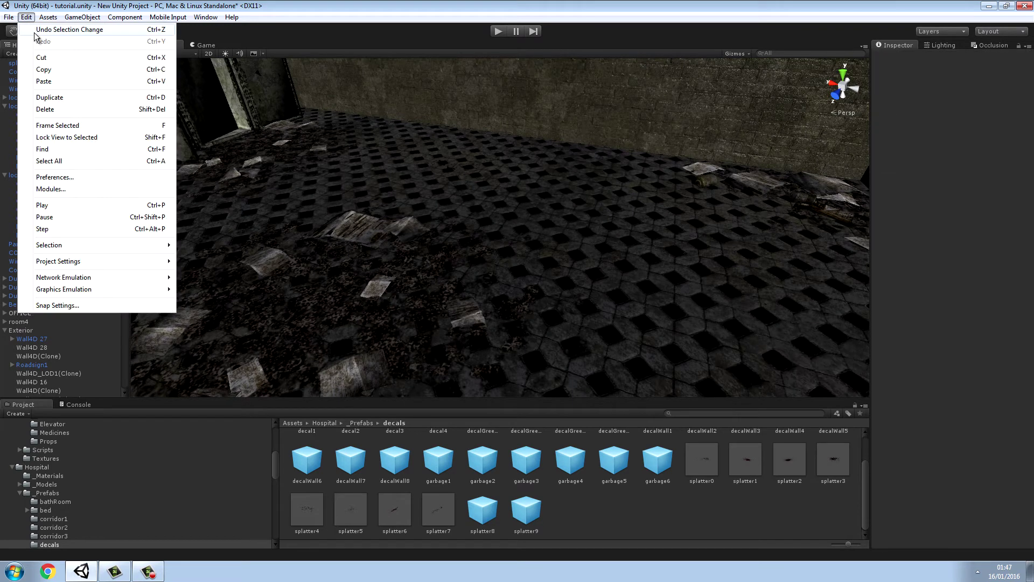
click(33, 30)
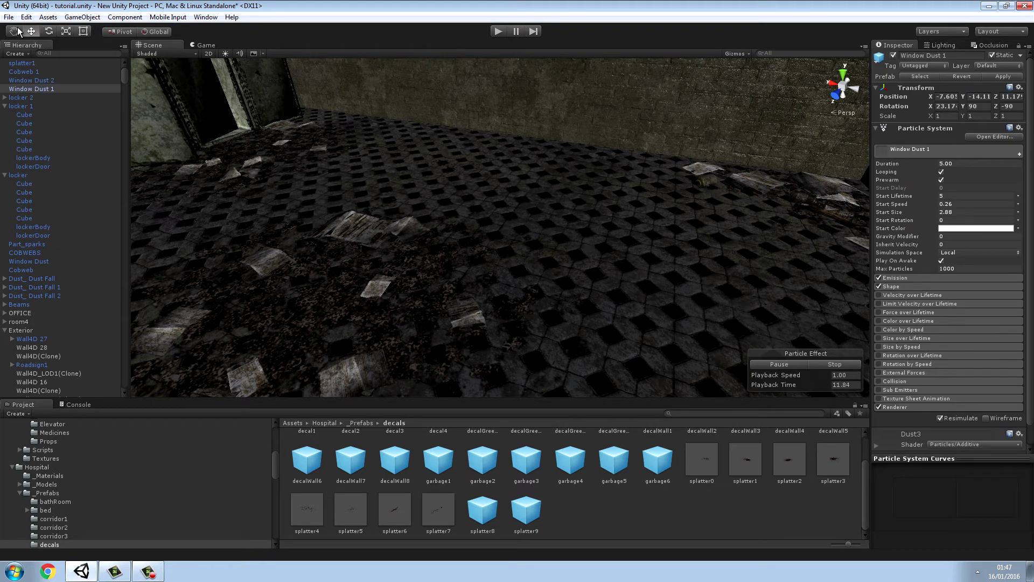
click(25, 18)
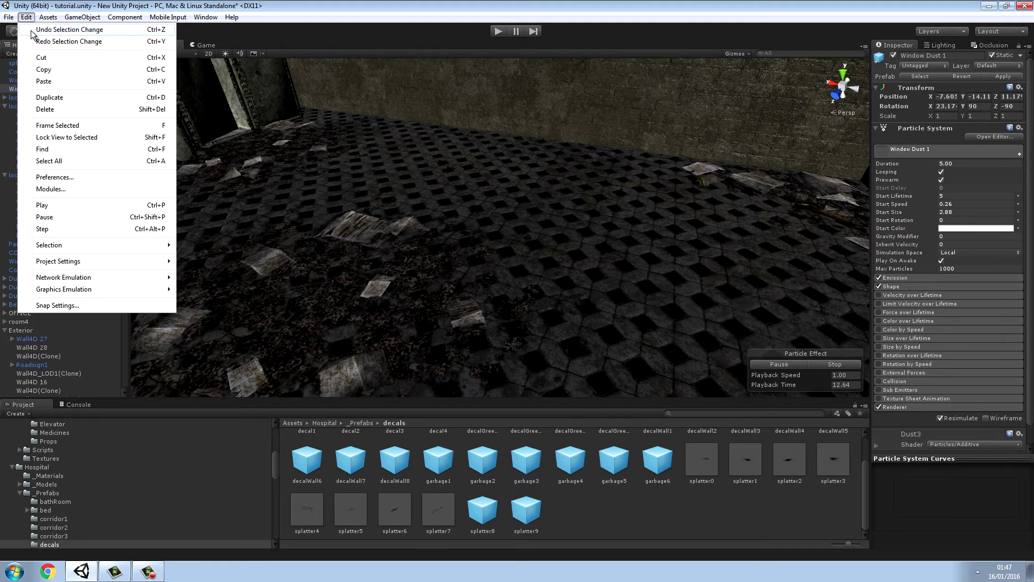
click(30, 31)
Raise the splatter1 decal slightly off the tiled floor to about Y -14.09 and deselect it.
key(s)
right_drag(513, 147, 535, 156)
key(w)
click(535, 190)
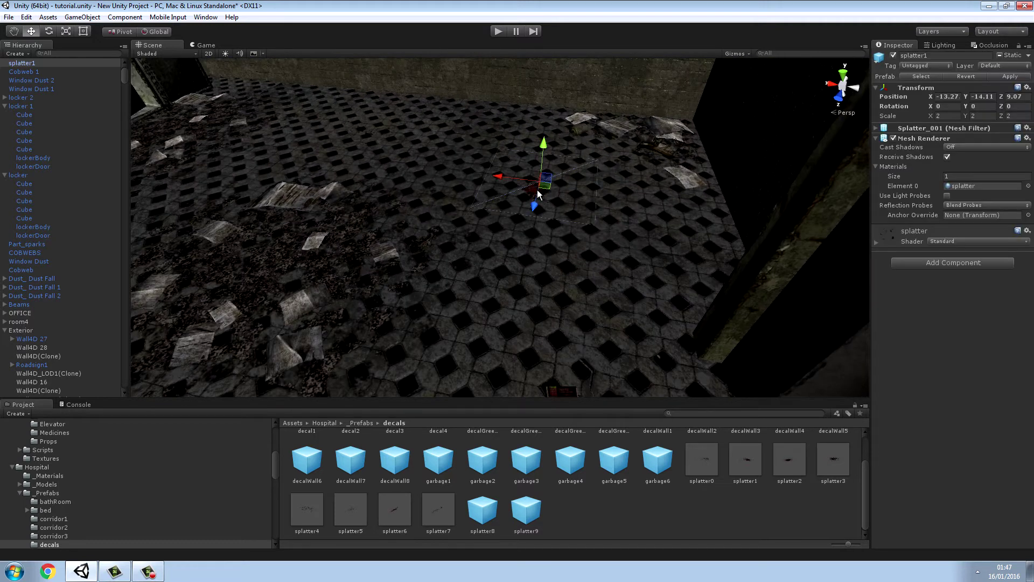
drag(544, 143, 545, 145)
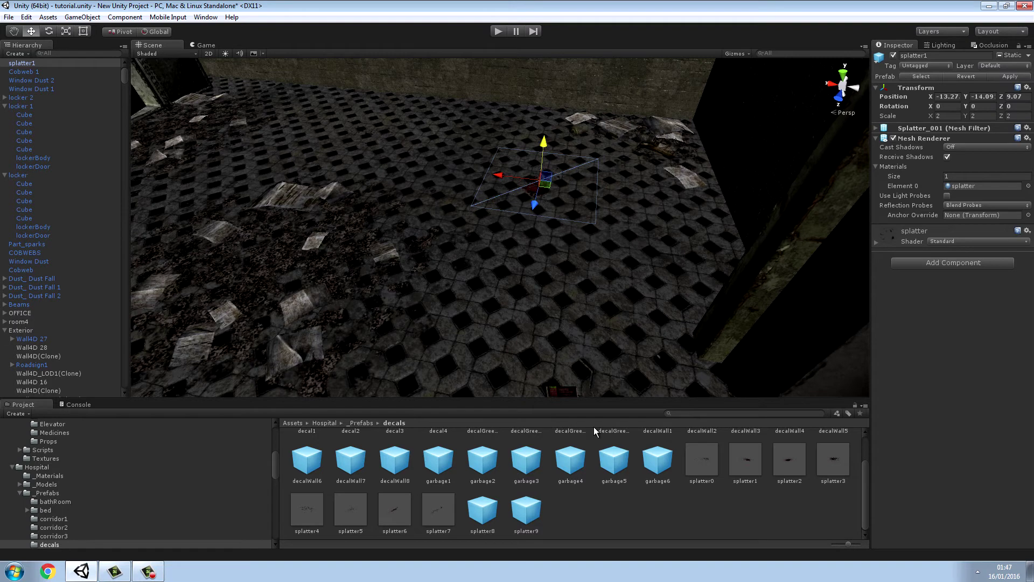
click(607, 490)
Place a splatter7 decal on the tiled floor in front of the lockers and raise it to about Y -14.07.
right_drag(589, 355, 374, 295)
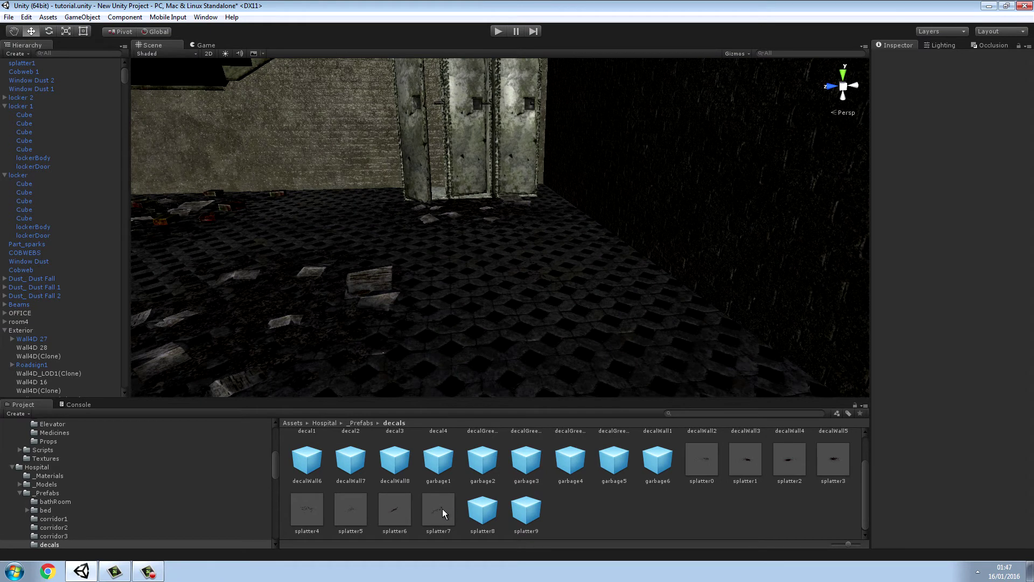
drag(437, 510, 511, 367)
drag(535, 298, 535, 298)
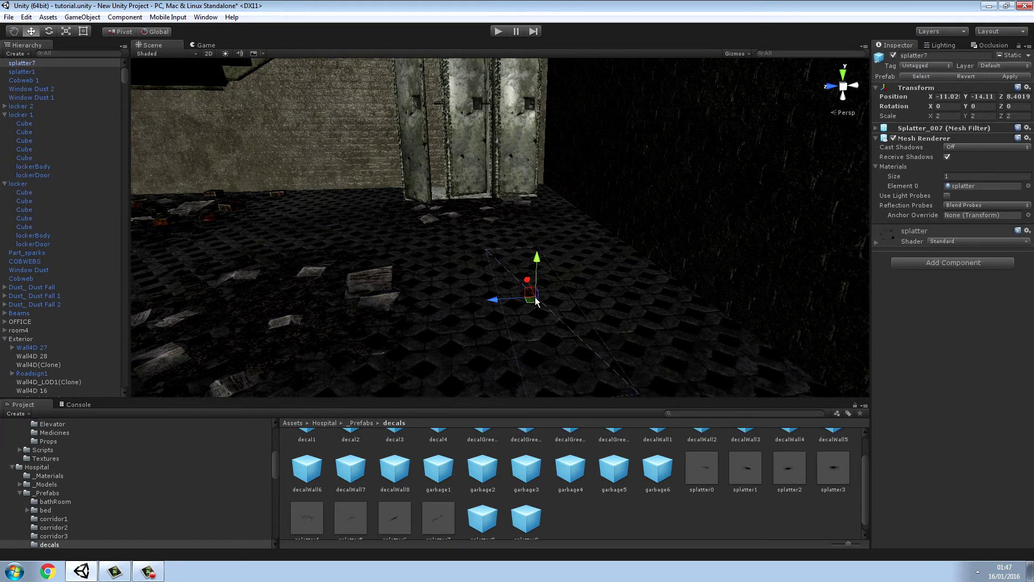
drag(540, 255, 539, 263)
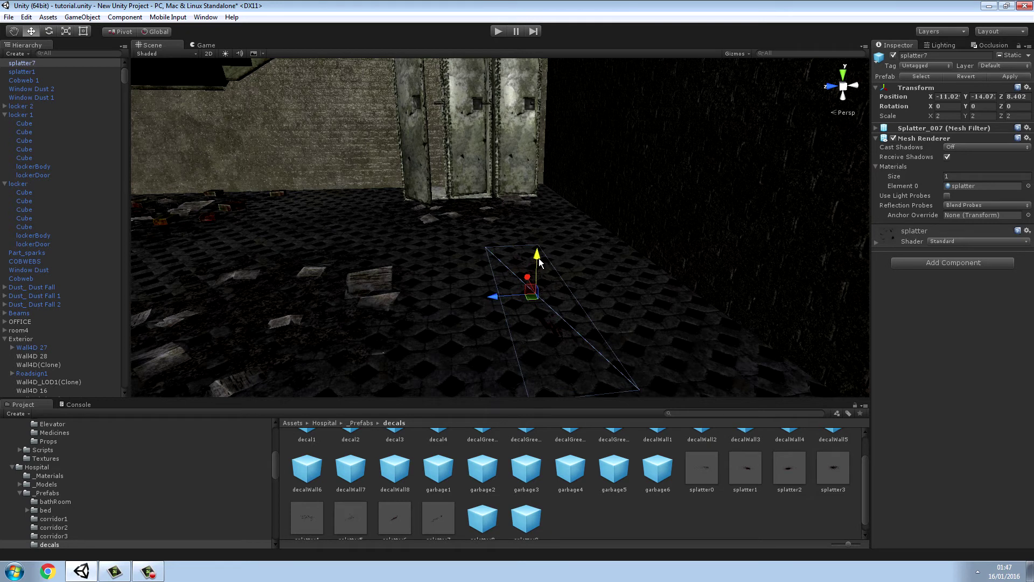
click(652, 509)
Place a splatter2 decal on the paper-littered stair landing.
right_drag(616, 332, 599, 405)
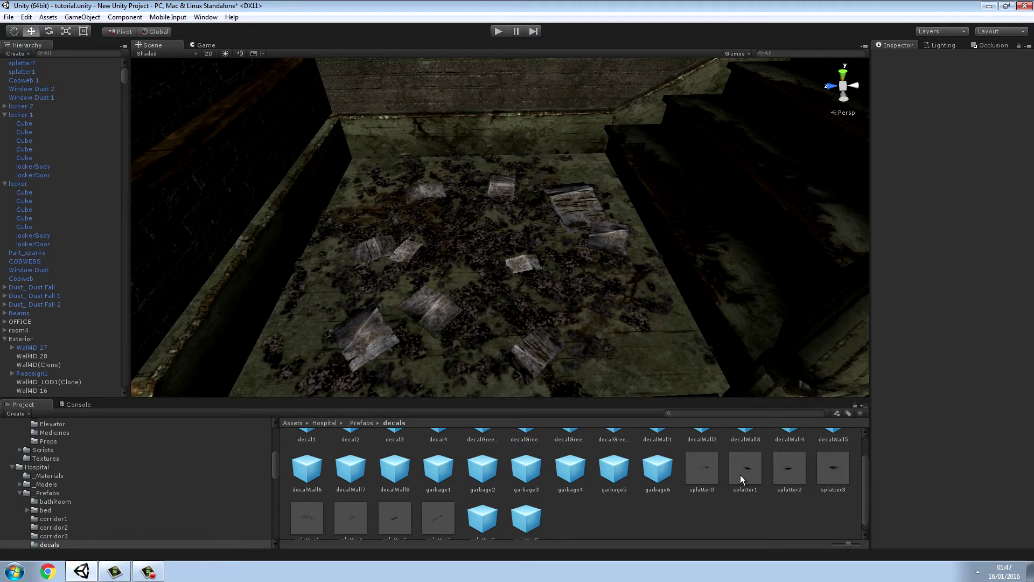
drag(738, 456, 609, 281)
click(637, 510)
Select the loose effects together: Beams, three Dust Falls, Cobweb, Window Dust, COBWEBS, Part_sparks, Window Dust 1 and 2, and Cobweb 1.
right_drag(644, 281, 126, 85)
drag(124, 77, 125, 61)
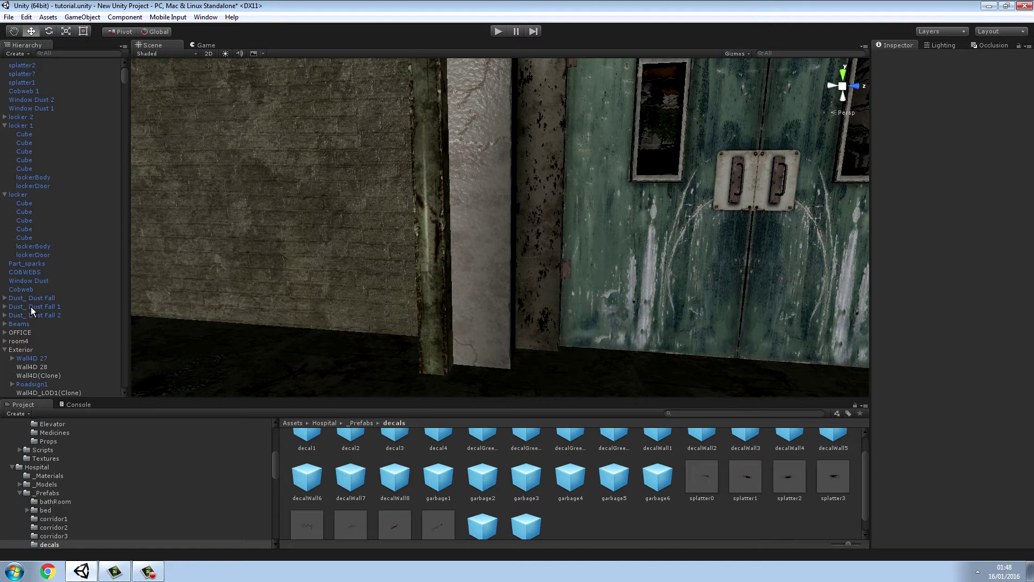
click(25, 323)
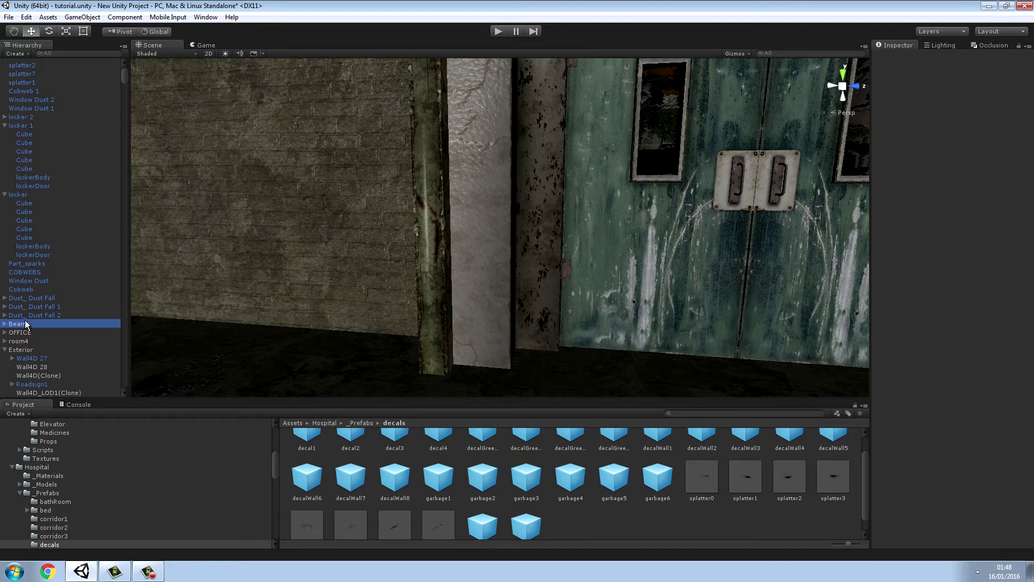
ctrl+click(31, 315)
ctrl+click(34, 307)
ctrl+click(33, 298)
ctrl+click(34, 289)
ctrl+click(33, 280)
ctrl+click(34, 272)
ctrl+click(33, 263)
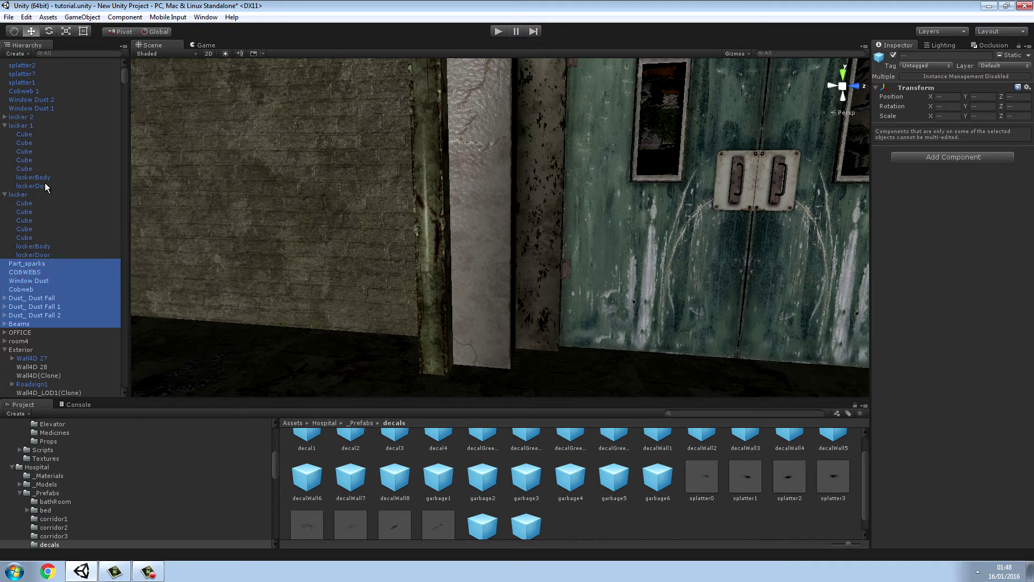
ctrl+click(40, 108)
ctrl+click(42, 99)
ctrl+click(41, 91)
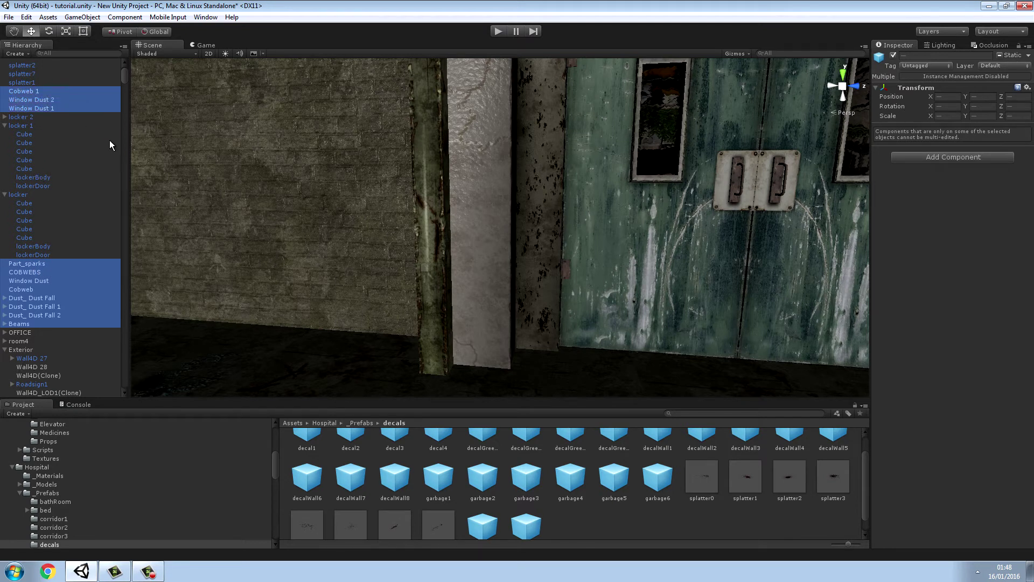
drag(126, 74, 159, 78)
drag(34, 307, 87, 208)
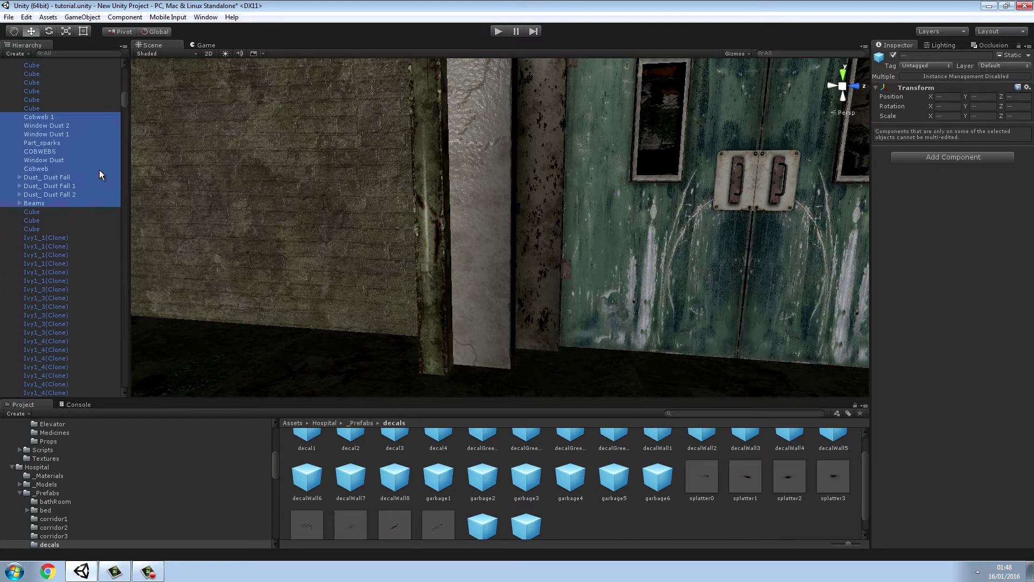
click(24, 16)
click(36, 31)
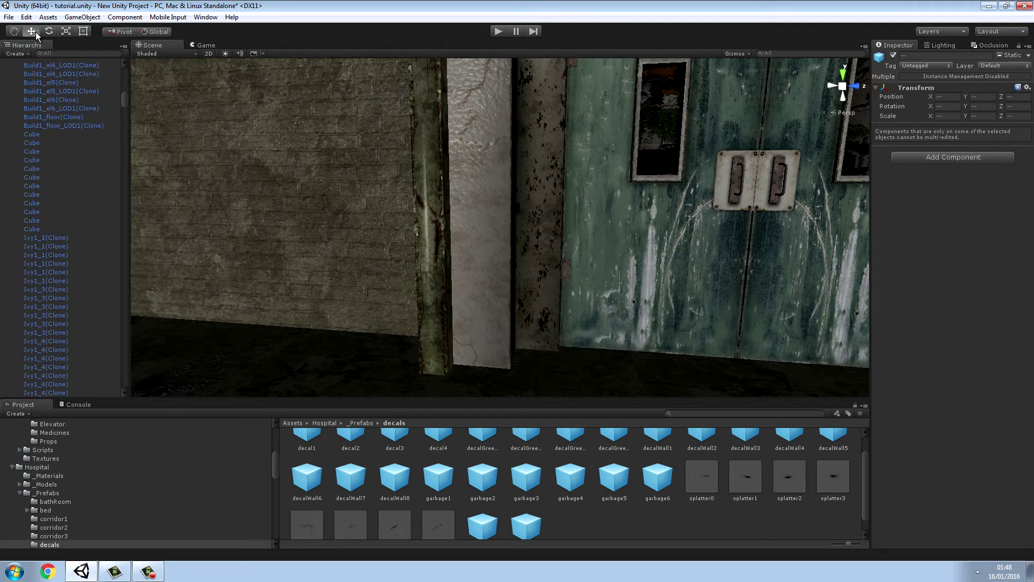
Collapse the Exterior and CG groups and parent the selected effects under the Particles group.
drag(128, 95, 128, 78)
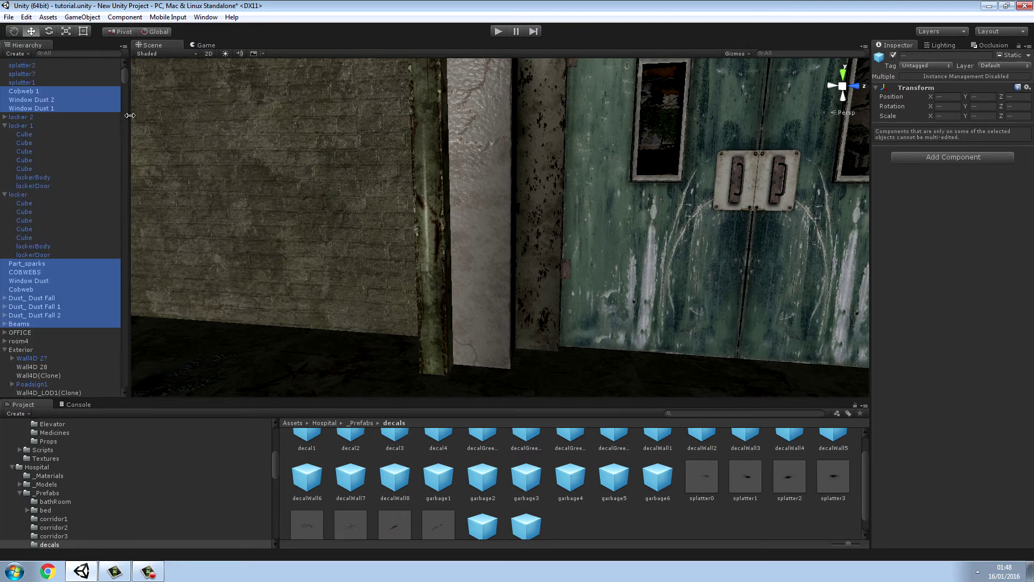
mouse_move(124, 81)
mouse_down()
mouse_move(124, 111)
mouse_move(124, 79)
mouse_up()
click(5, 218)
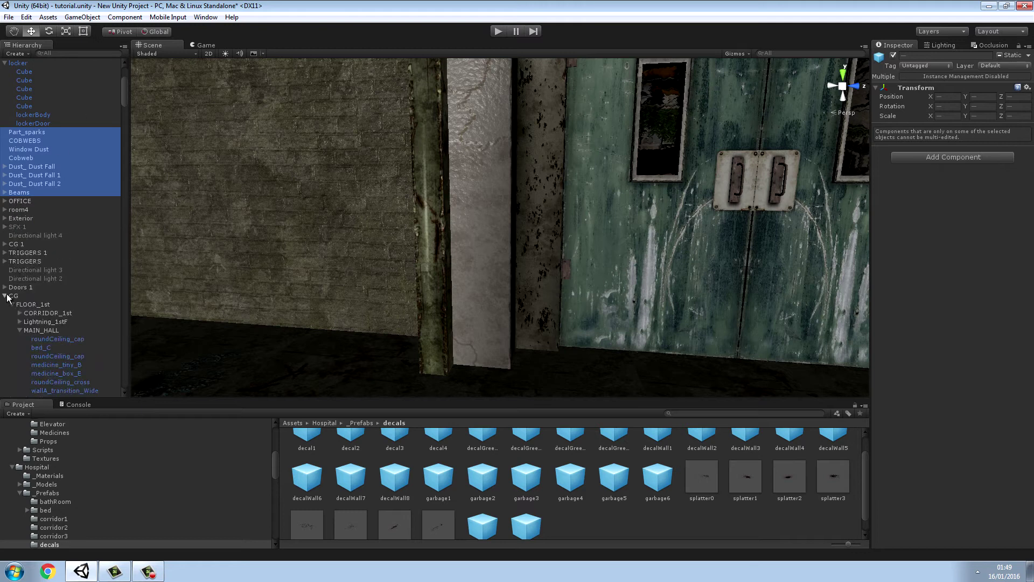
click(5, 296)
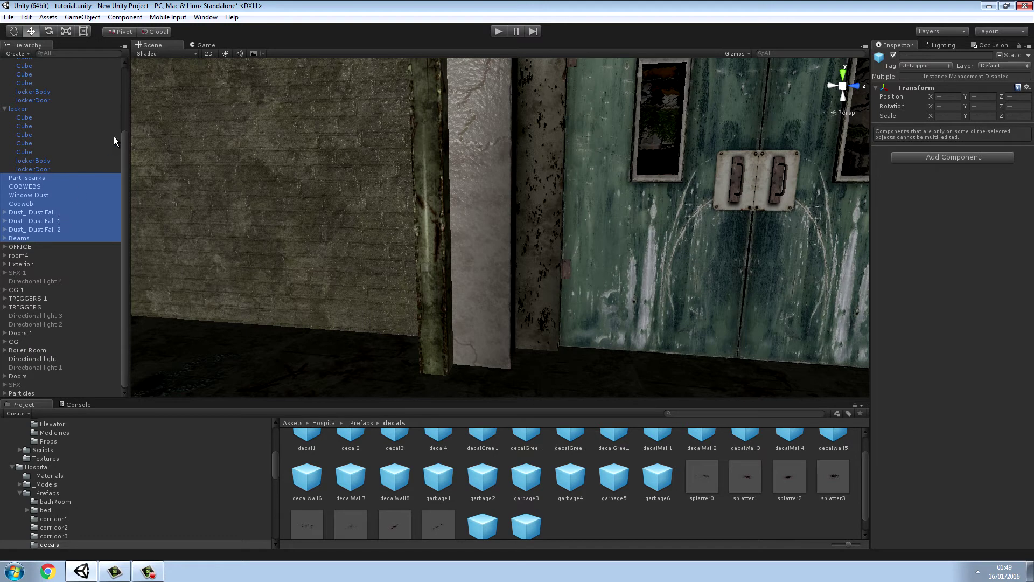
mouse_move(124, 138)
mouse_down()
mouse_move(144, 49)
mouse_move(136, 145)
mouse_up()
drag(60, 214, 51, 392)
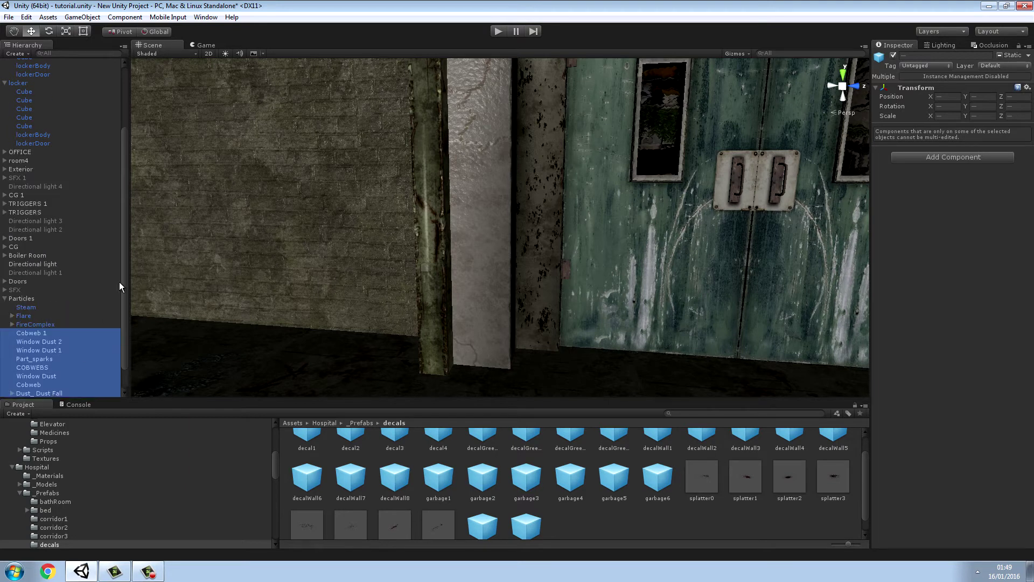
scroll(117, 162, up, 3)
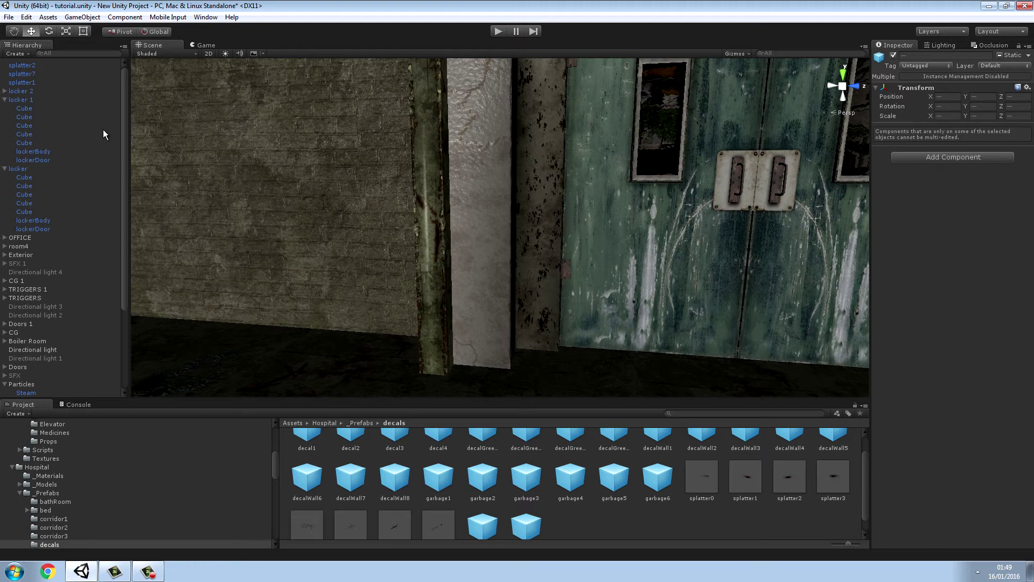
Select the glassPlane in one window of the green double doors.
right_drag(186, 141, 205, 93)
click(480, 205)
click(503, 209)
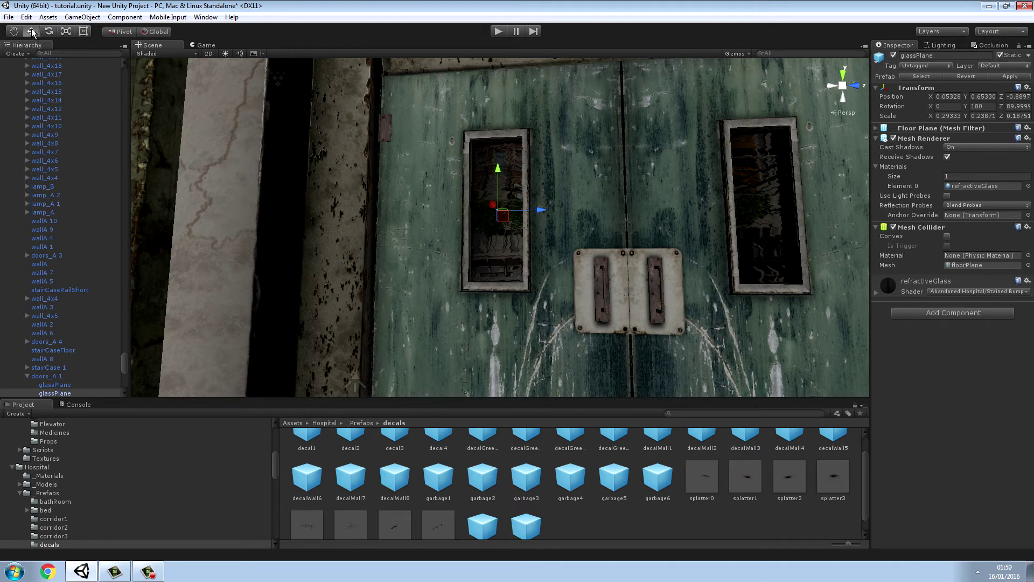
click(1011, 291)
click(963, 300)
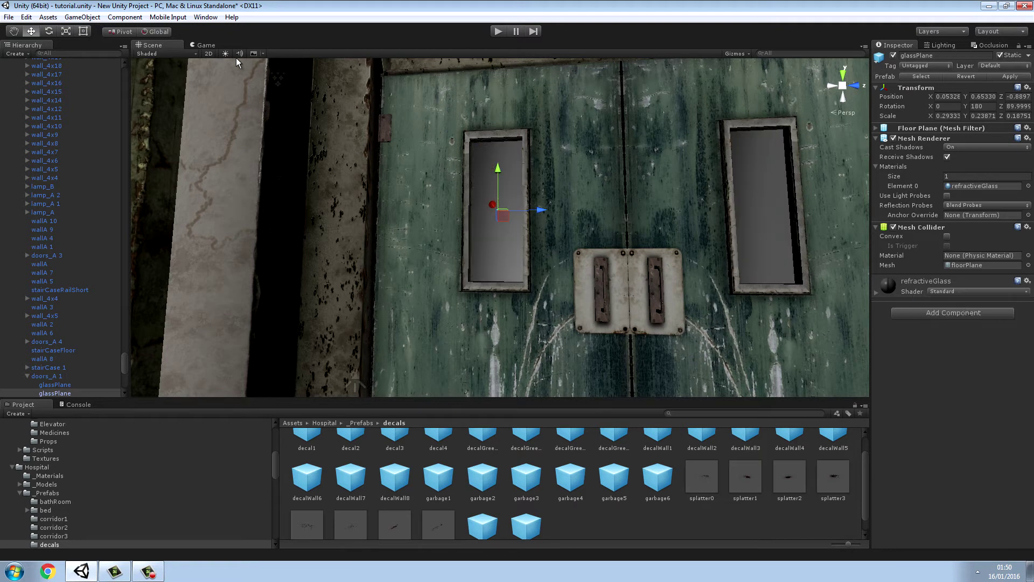
click(26, 17)
click(43, 26)
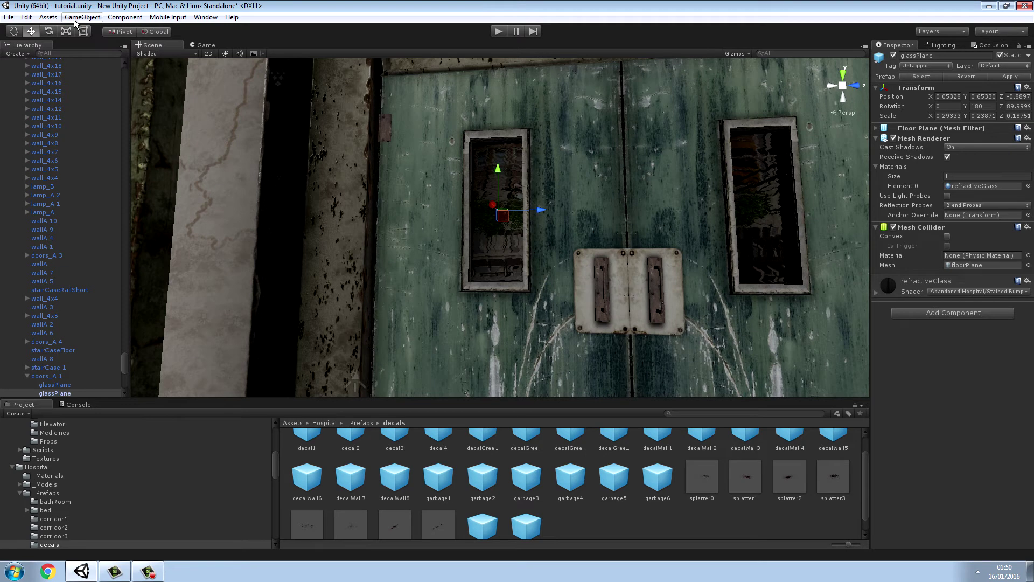
click(29, 19)
key(Escape)
Move the glassPlane out of the green doors toward the wooden entrance doors, to about X 19.9, Y 11.25, Z 10.44.
drag(500, 173, 499, 63)
right_drag(555, 221, 793, 362)
key(s)
drag(510, 203, 510, 79)
right_drag(586, 249, 729, 221)
drag(487, 147, 157, 155)
right_drag(348, 225, 166, 195)
drag(718, 207, 596, 211)
key(f)
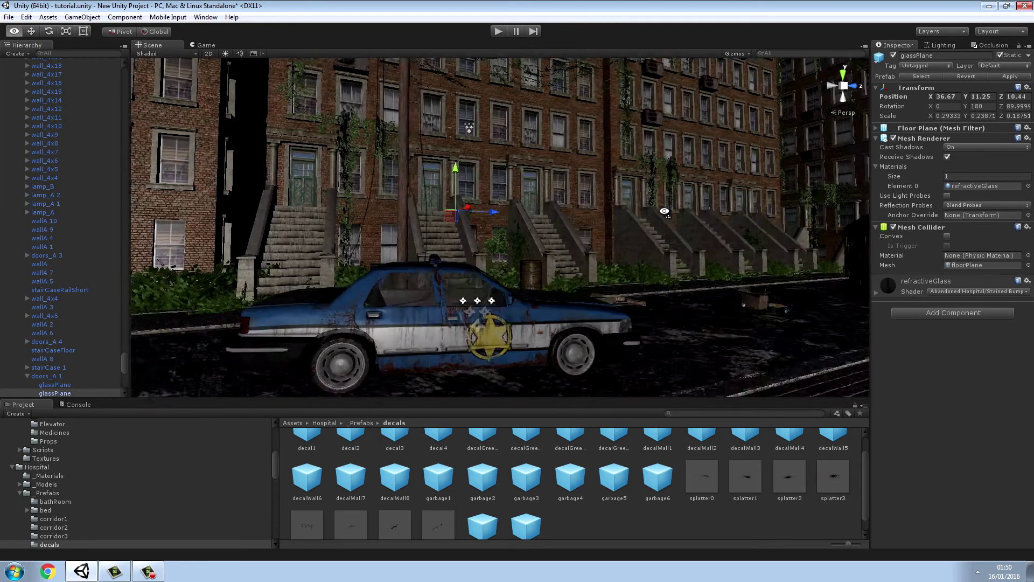
drag(490, 207, 619, 222)
right_drag(618, 222, 72, 238)
key(w)
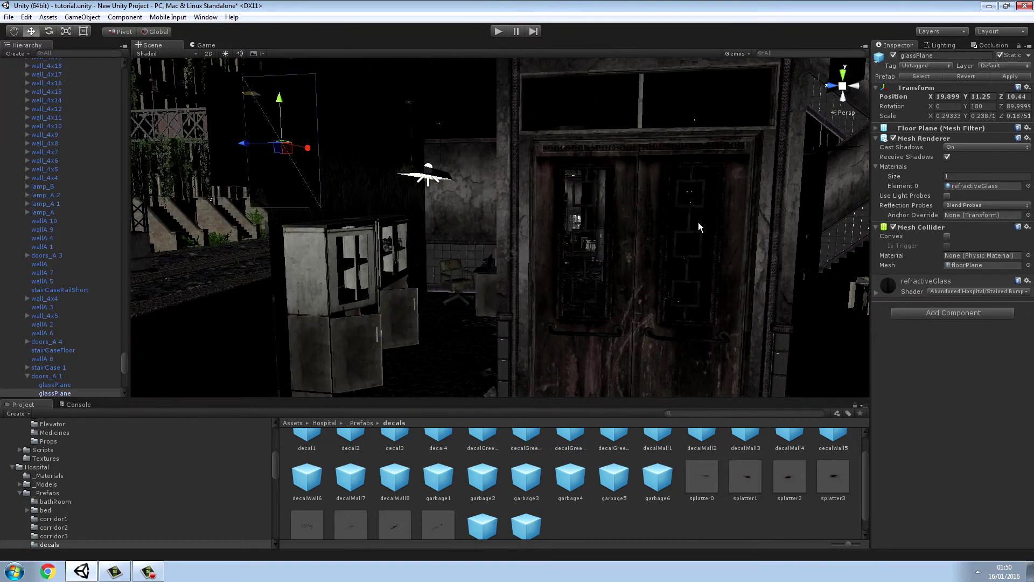
click(699, 226)
right_drag(706, 219, 199, 100)
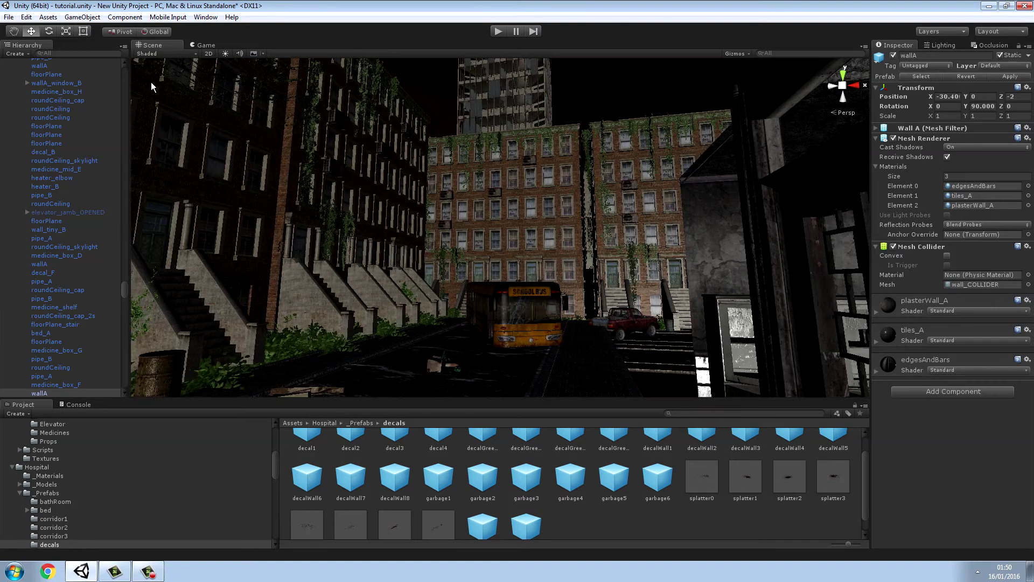
click(26, 17)
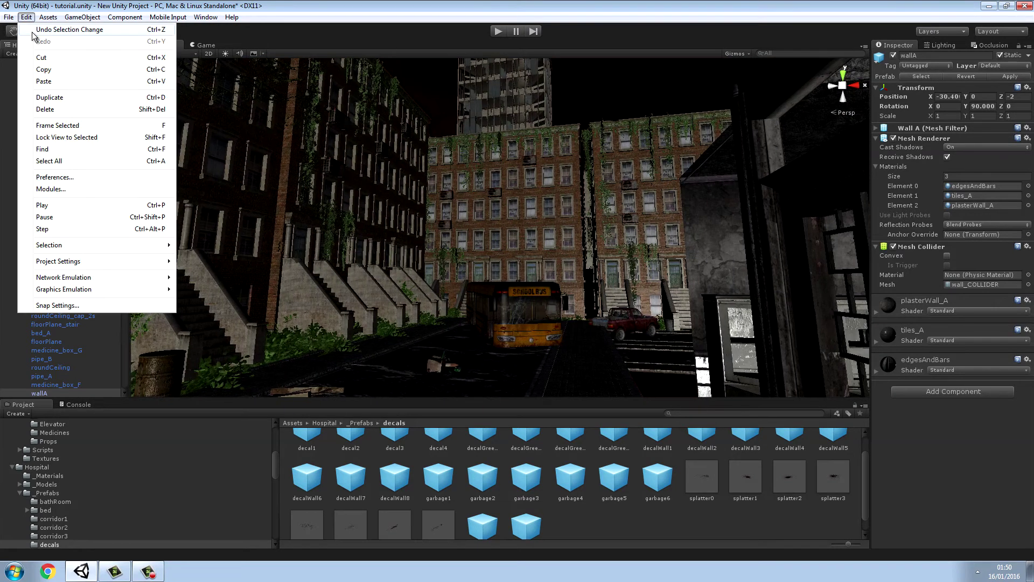
click(40, 30)
key(f)
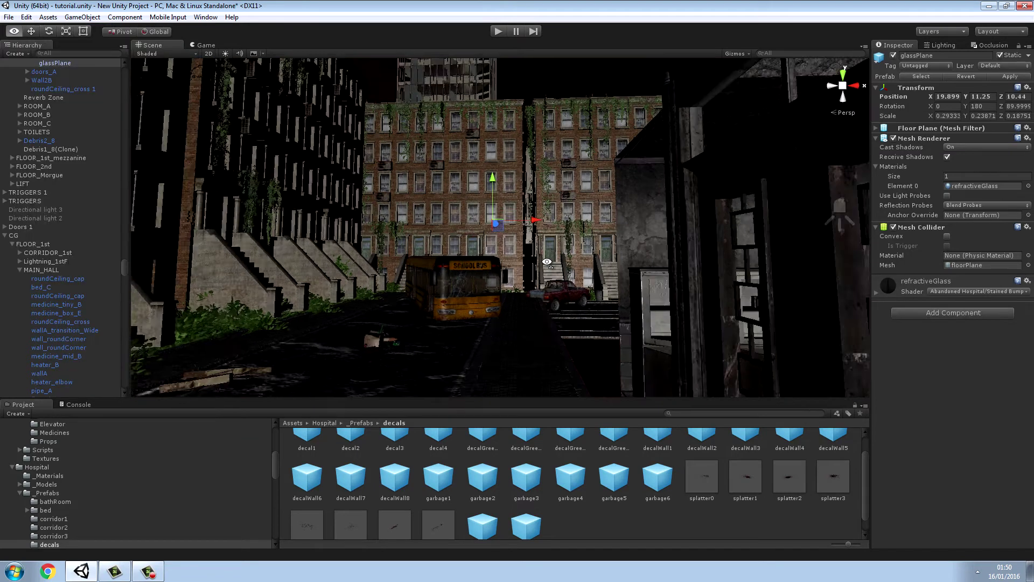
Delete the two dummyLight Plane objects covering the windows of the wooden entrance doors.
drag(509, 176, 339, 257)
click(450, 228)
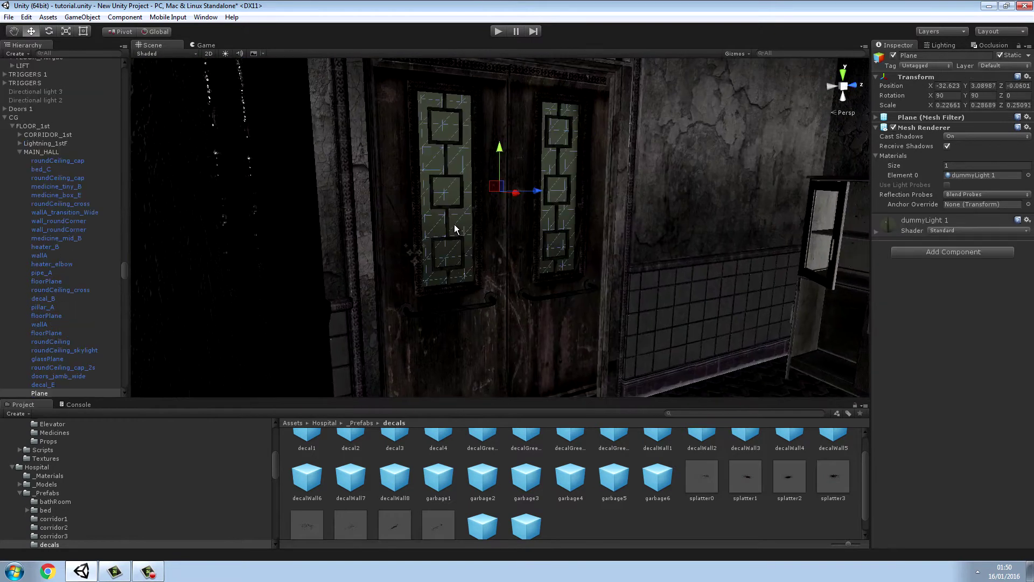
key(e)
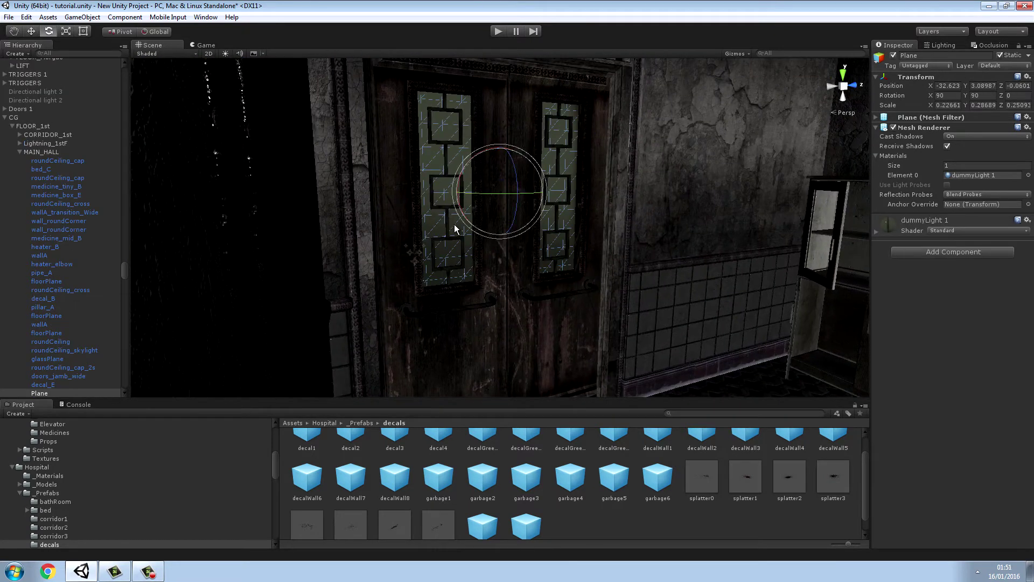
click(32, 31)
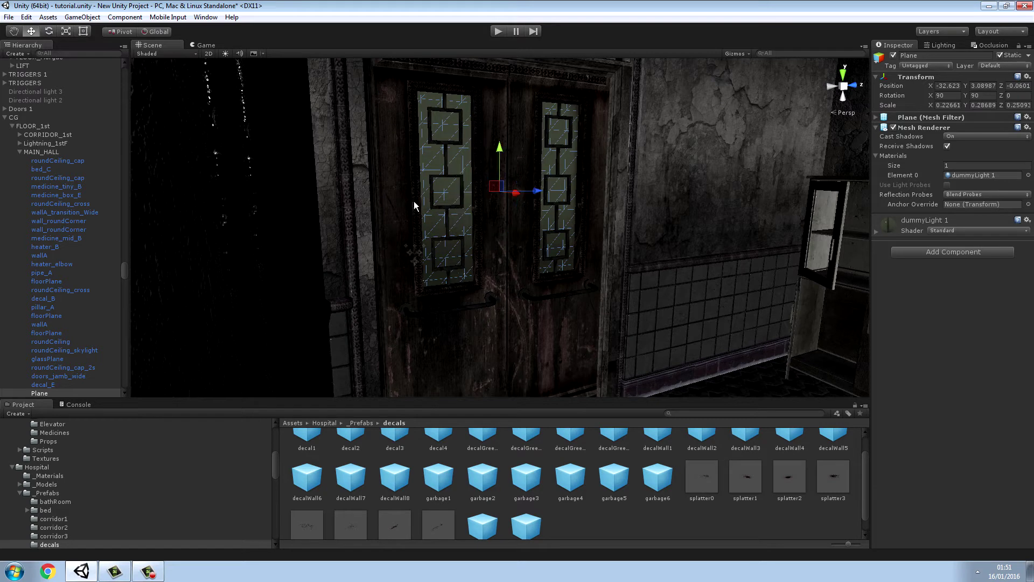
key(e)
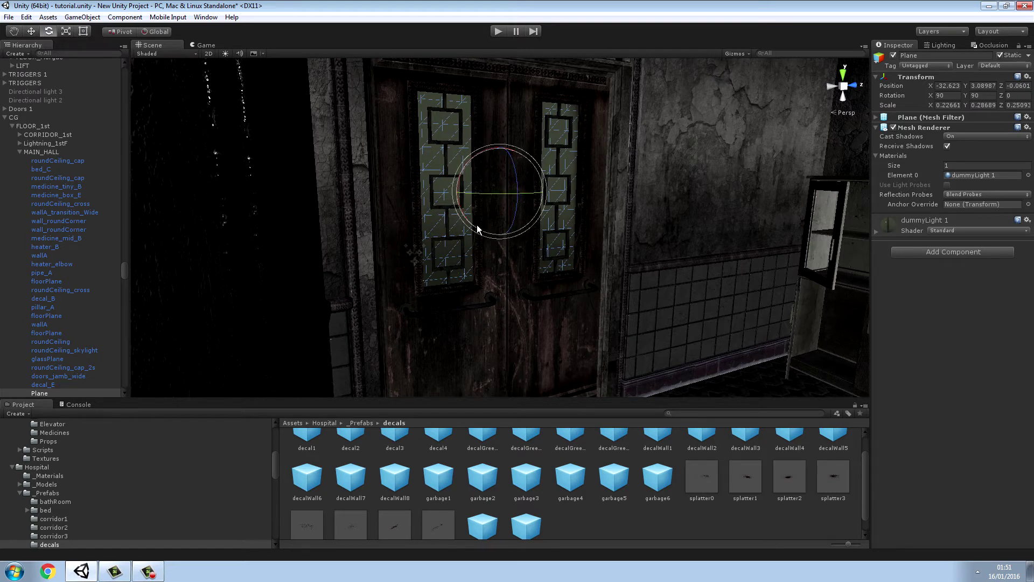
alt+drag(536, 236, 464, 229)
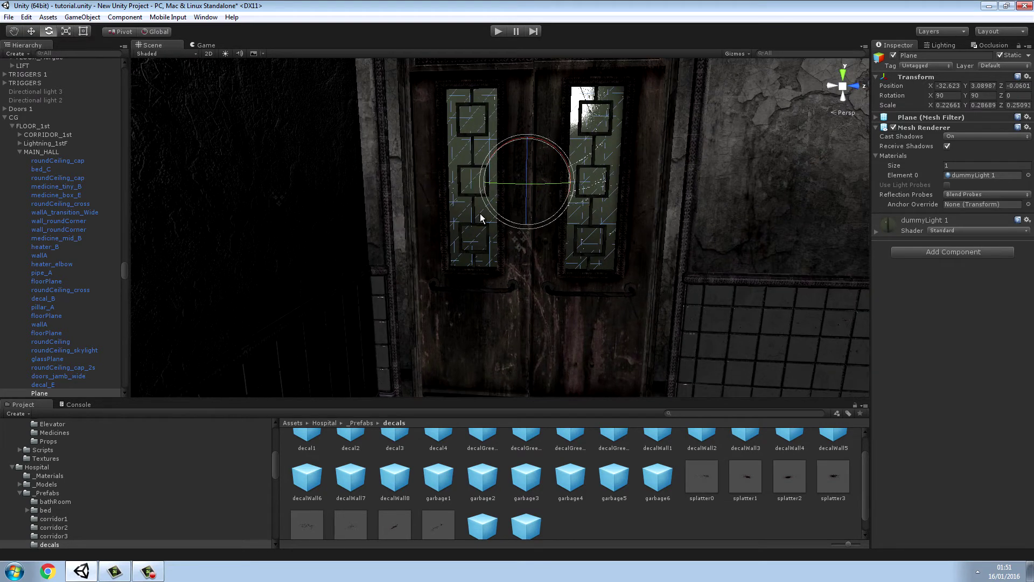
key(Delete)
click(486, 206)
key(Delete)
key(w)
right_drag(486, 207, 638, 171)
Collapse the CG 1, CG and Particles groups in the hierarchy.
drag(126, 274, 116, 73)
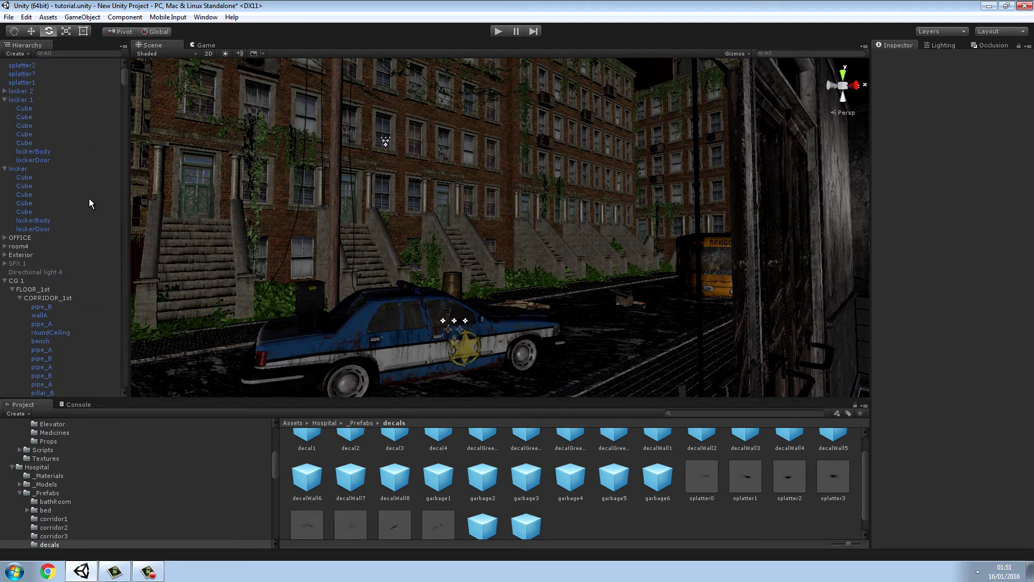
click(20, 297)
click(12, 289)
click(4, 280)
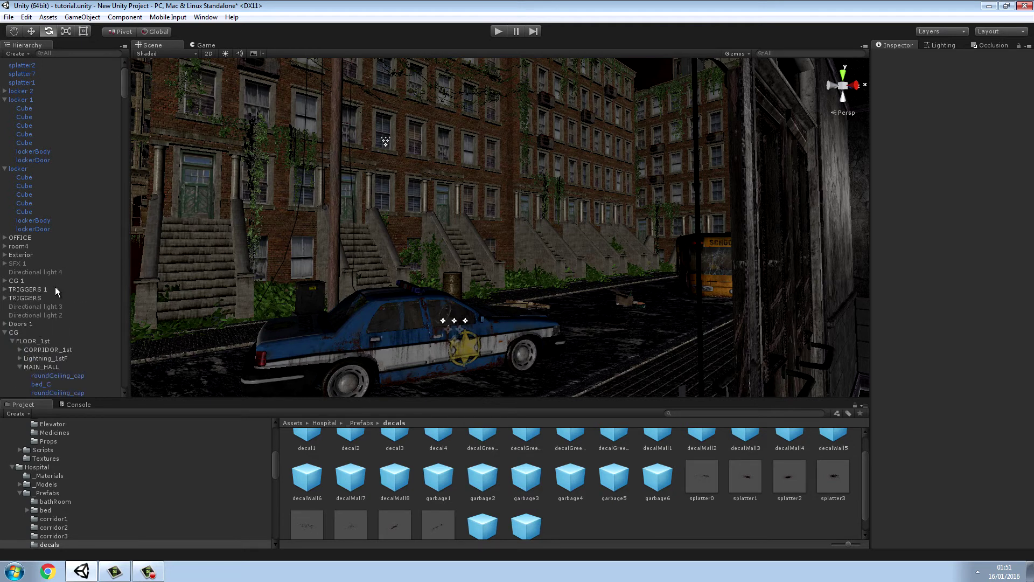
click(20, 367)
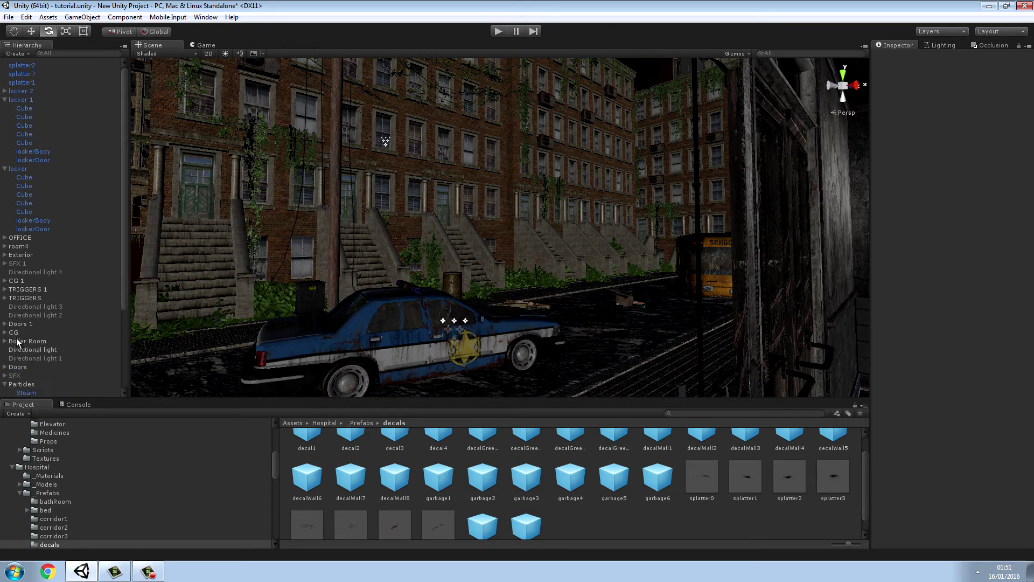
click(4, 332)
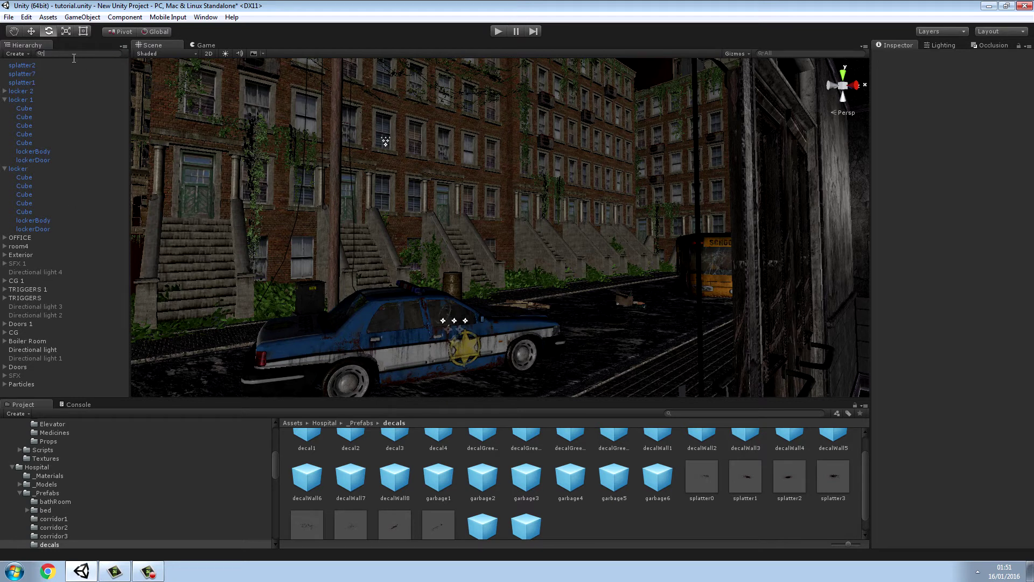
Search the hierarchy for "glassp", inspect the first glassPlane, and clear the search.
text(glass)
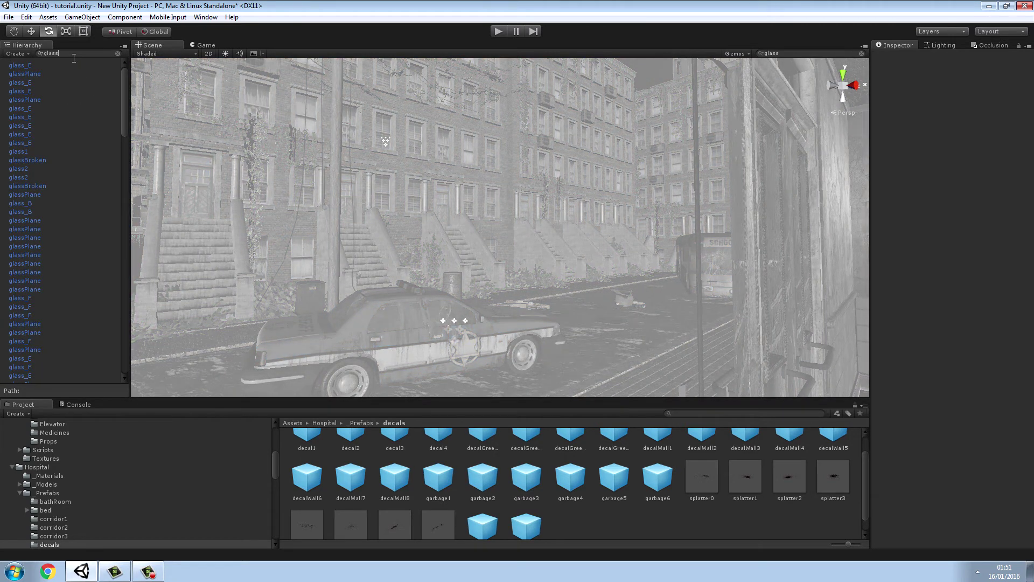
text( pane)
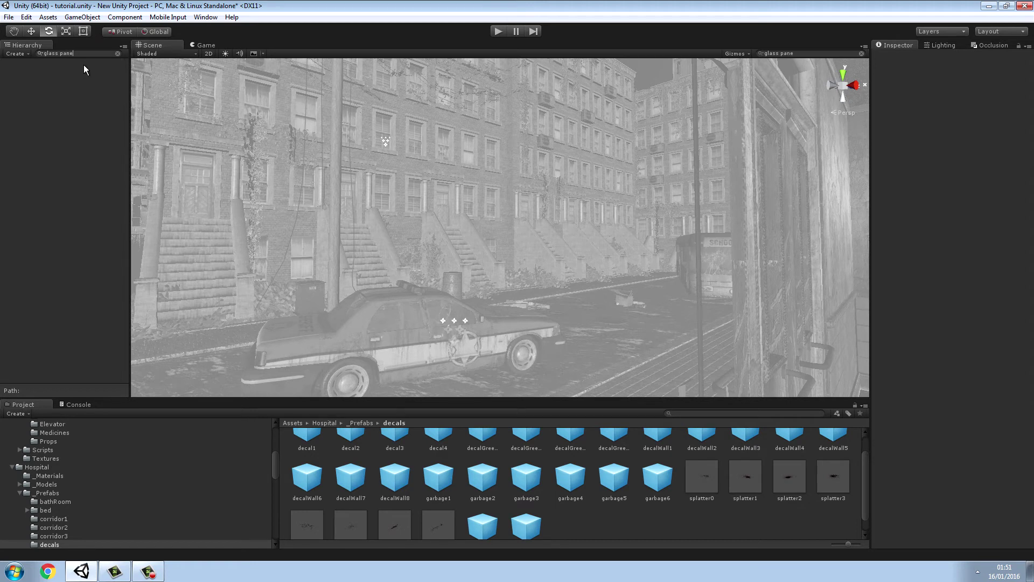
key(BackSpace)
key(BackSpace)
key(BackSpace)
key(BackSpace)
key(BackSpace)
text(p)
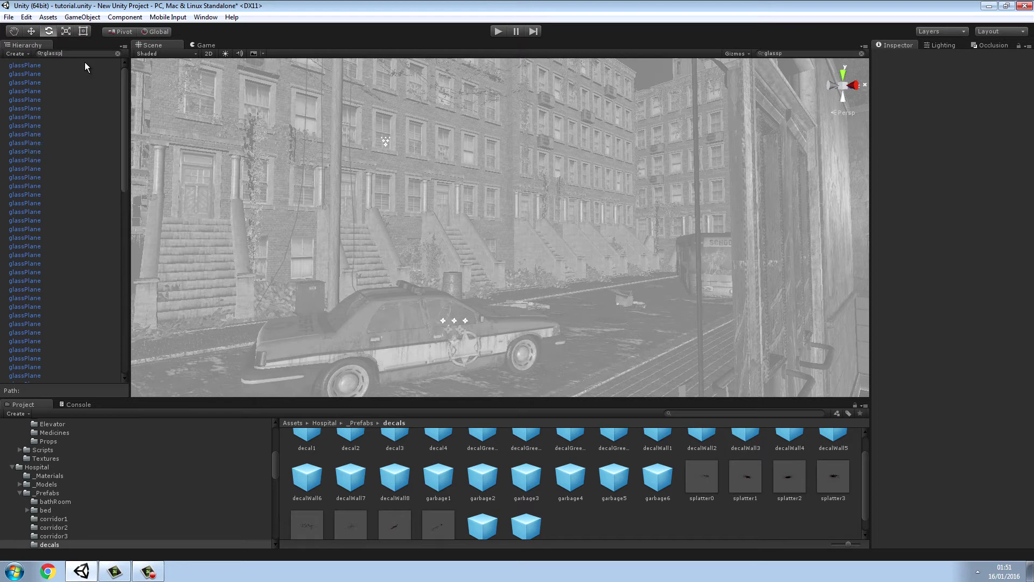
click(29, 65)
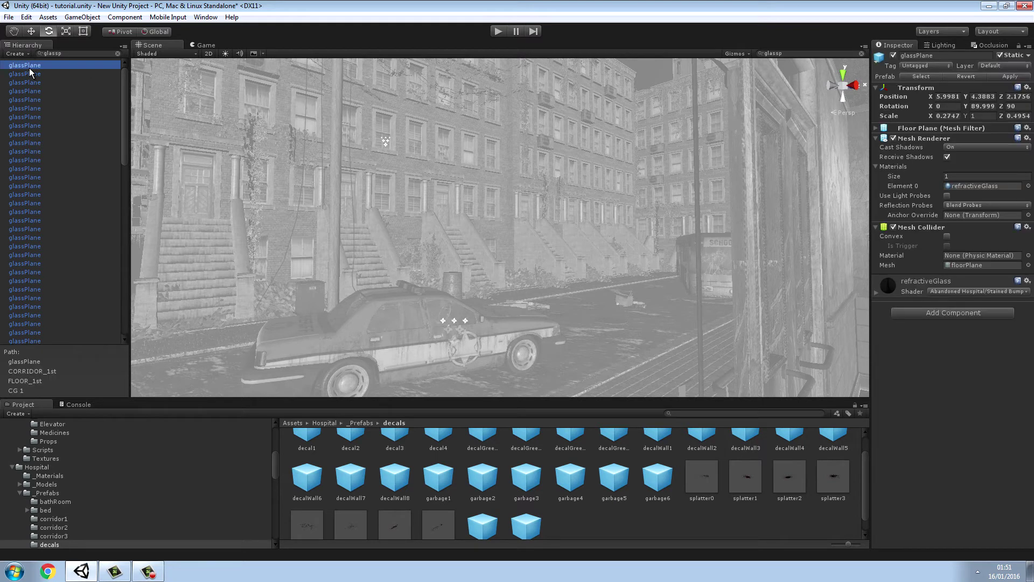
click(169, 450)
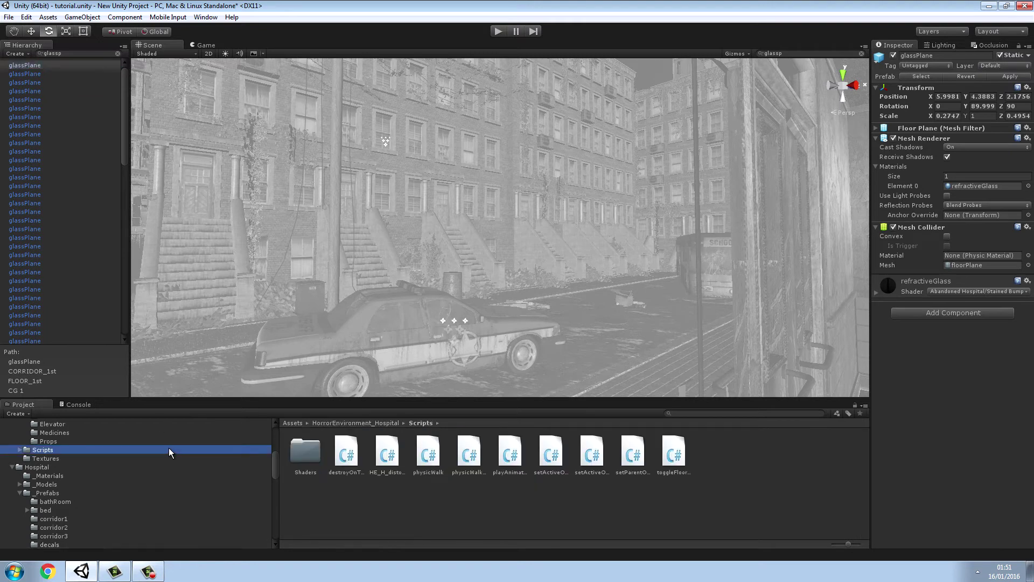
click(118, 54)
Undo the last Plane deletion and delete the restored dummyLight Plane at the entrance again.
click(27, 18)
click(34, 28)
click(27, 18)
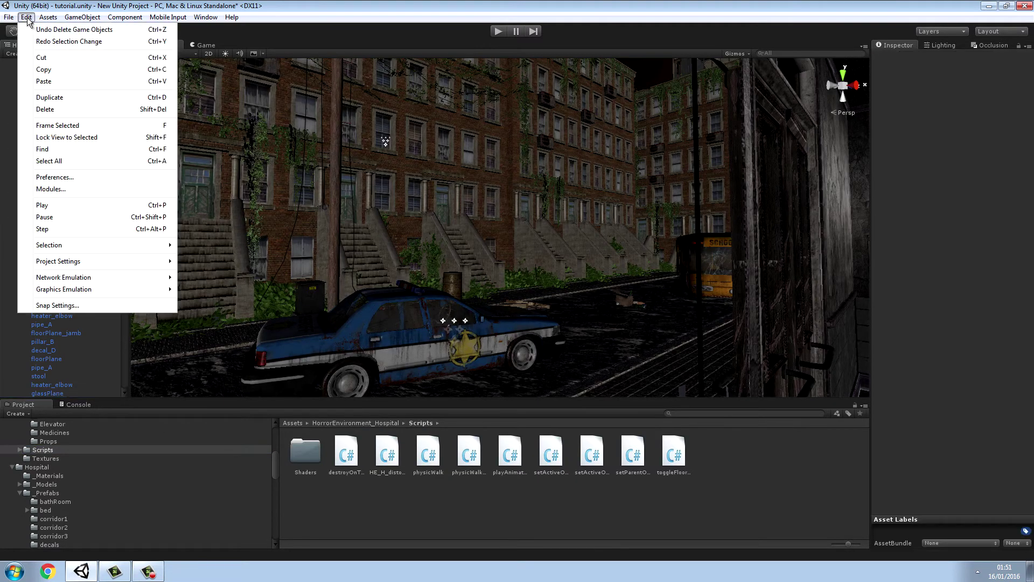
click(40, 29)
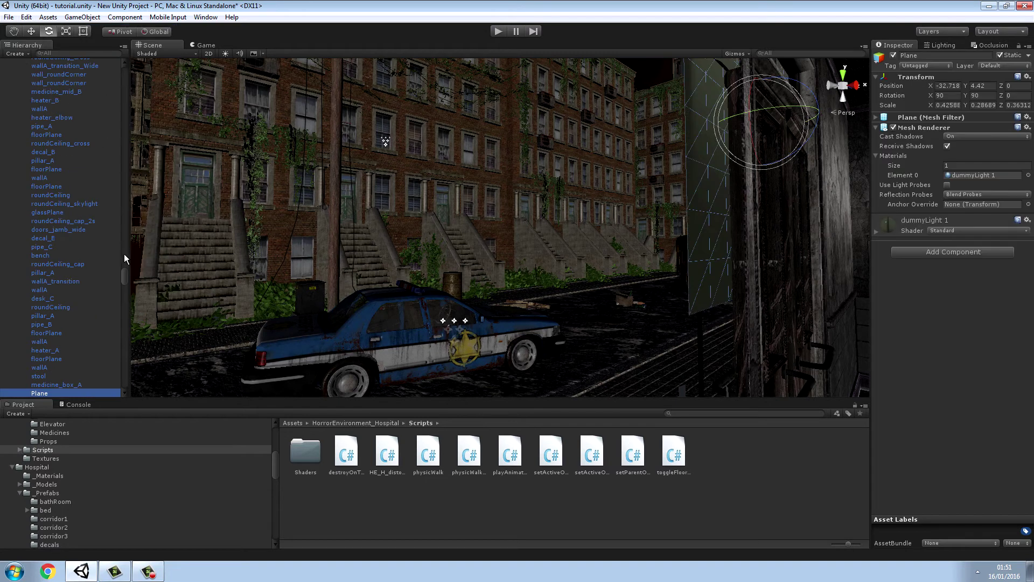
right_drag(210, 254, 230, 248)
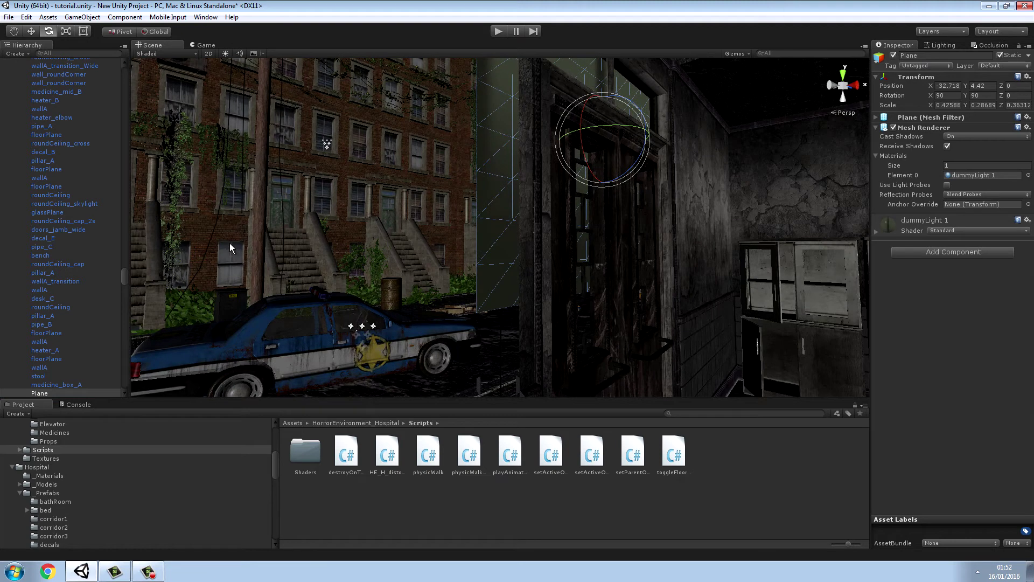
key(Delete)
Select the loose glassPlane under doors_A 1 that hangs beside the wooden entrance doors.
drag(124, 277, 122, 338)
right_drag(234, 293, 482, 236)
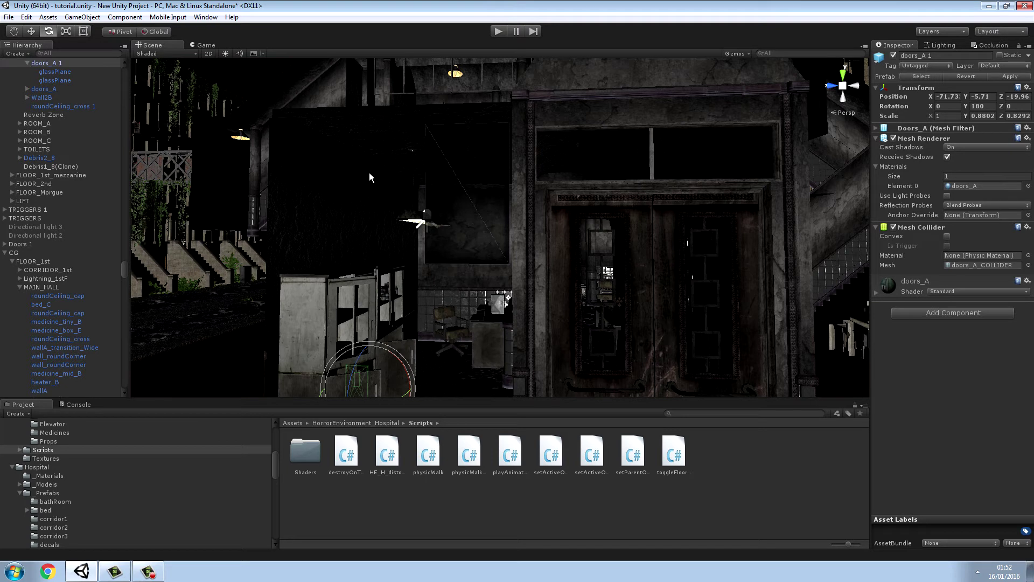
click(31, 32)
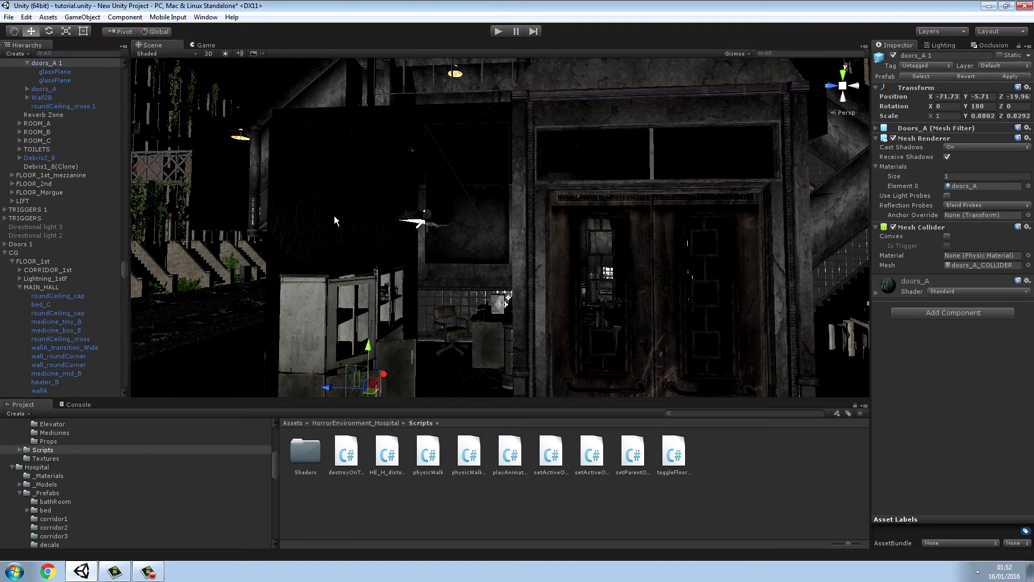
right_drag(284, 198, 388, 269)
key(s)
click(444, 168)
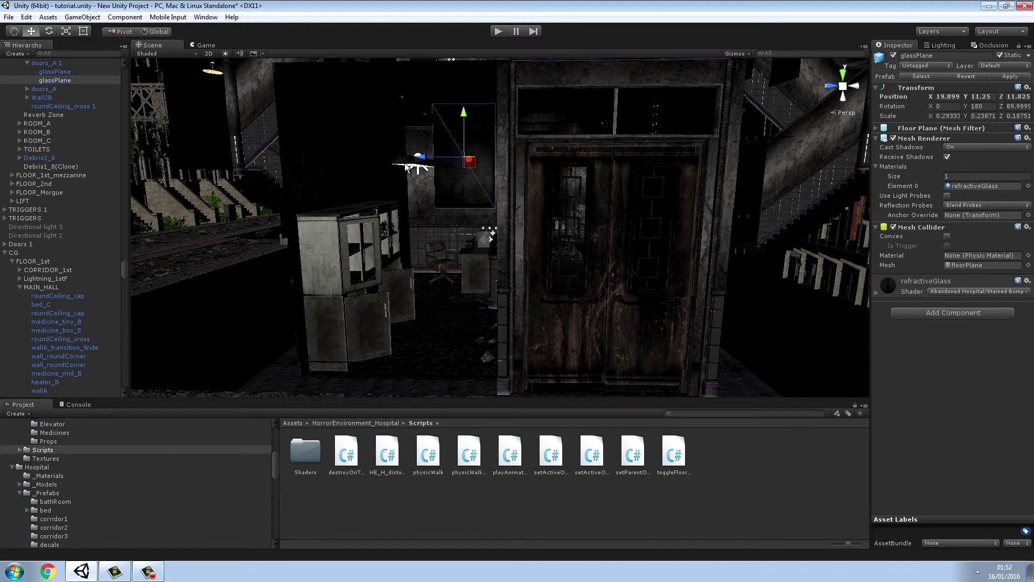
Move the glassPlane into one window of the wooden entrance doors, at about X 17.08, Y 10.12, Z 13.92.
drag(423, 160, 536, 182)
mouse_move(653, 198)
alt+mouse_down()
mouse_move(526, 210)
mouse_move(483, 192)
mouse_move(668, 195)
alt+mouse_up()
right_drag(668, 194, 415, 198)
alt+drag(567, 150, 706, 153)
drag(619, 154, 587, 157)
drag(545, 103, 548, 163)
alt+drag(624, 188, 469, 195)
drag(629, 171, 577, 178)
drag(560, 181, 701, 177)
right_drag(701, 176, 73, 147)
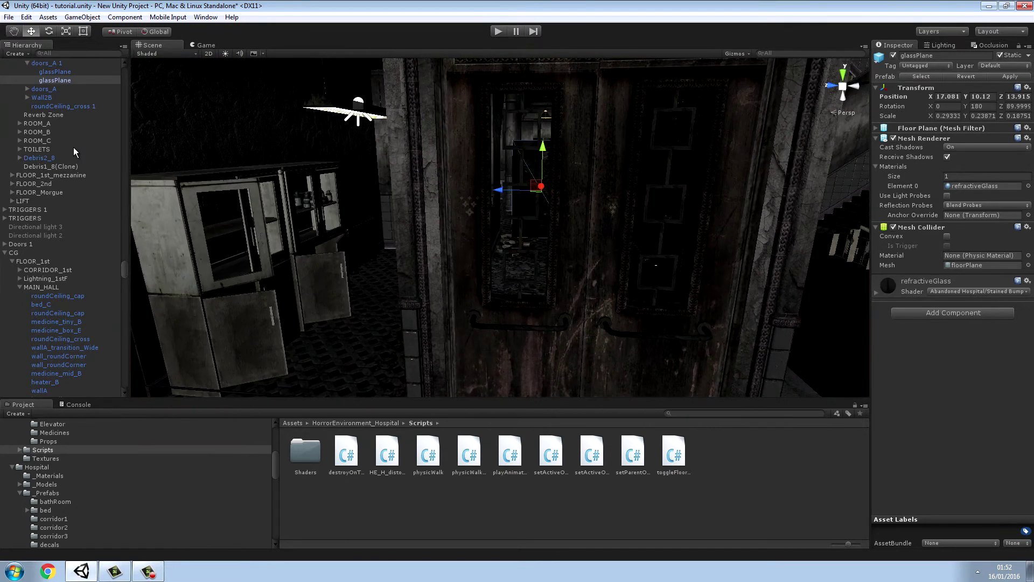
Rotate the glassPlane about its Y axis to about 0 degrees so it faces the hall.
click(47, 32)
drag(536, 198, 764, 186)
right_drag(735, 193, 144, 121)
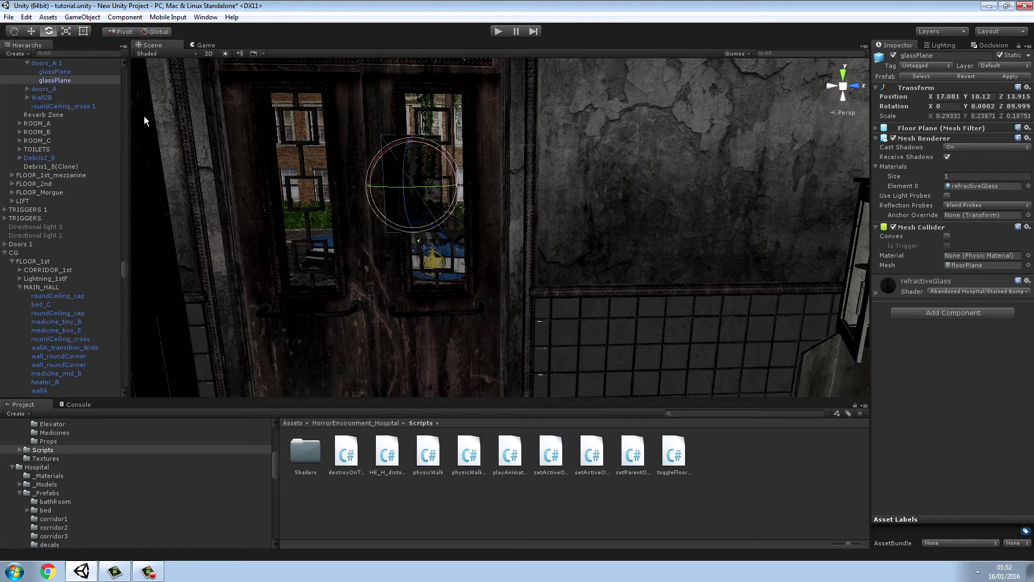
Align the glassPlane with the door window and stretch it to the window's full height, X scale about 0.626.
click(31, 32)
right_drag(396, 215, 389, 210)
drag(470, 185, 577, 186)
click(82, 31)
drag(467, 123, 473, 75)
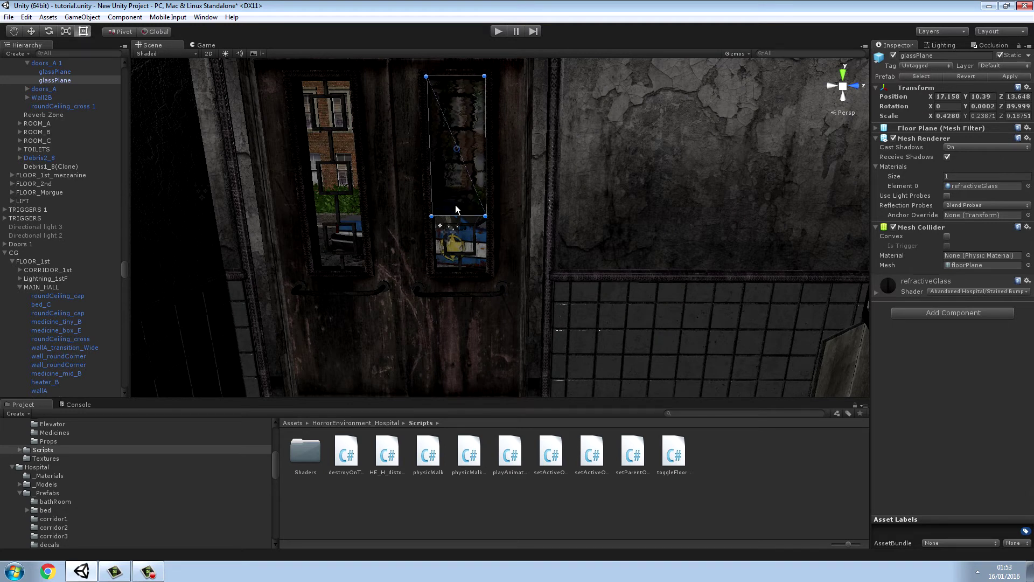
drag(458, 215, 456, 273)
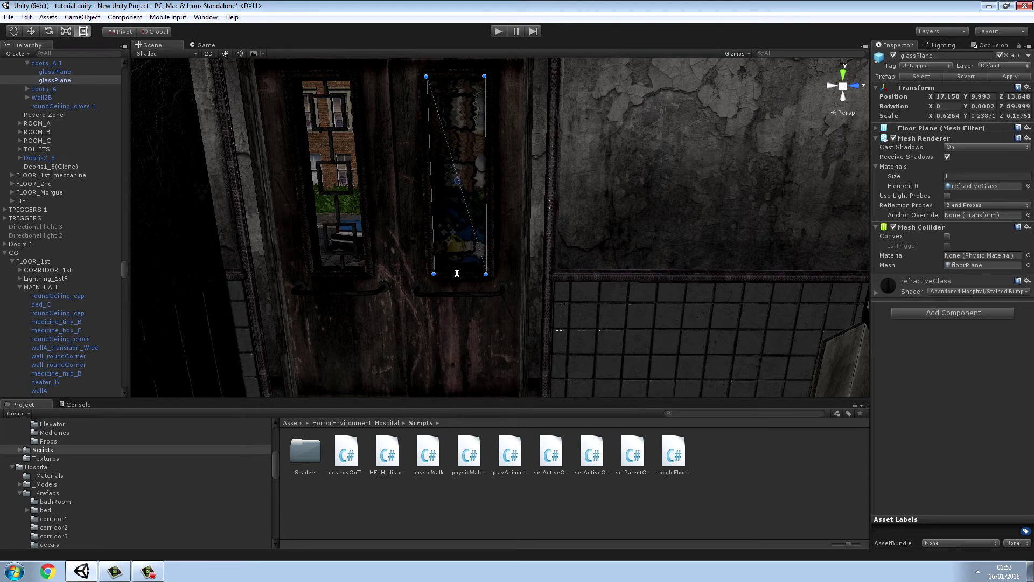
click(31, 32)
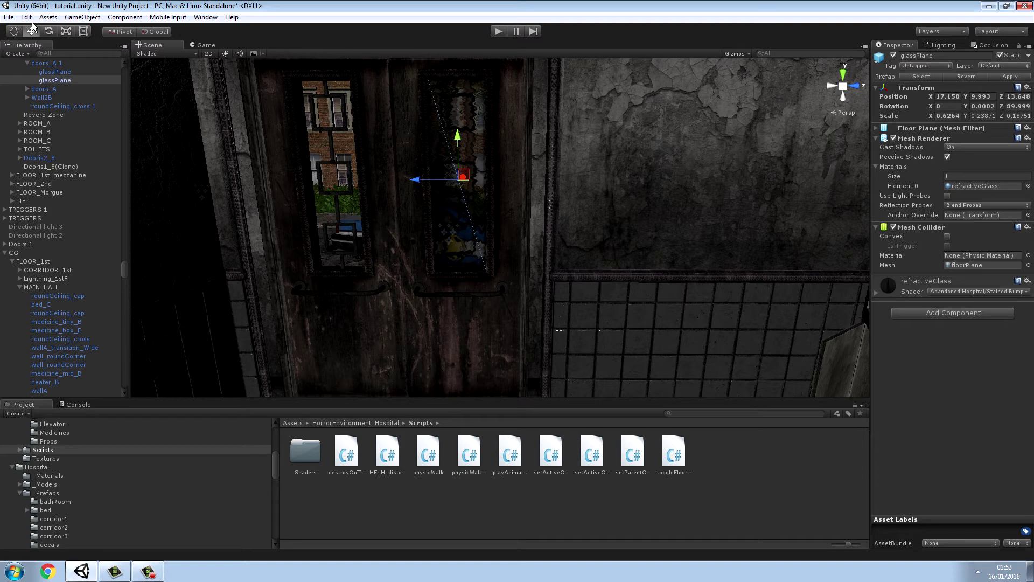
click(27, 17)
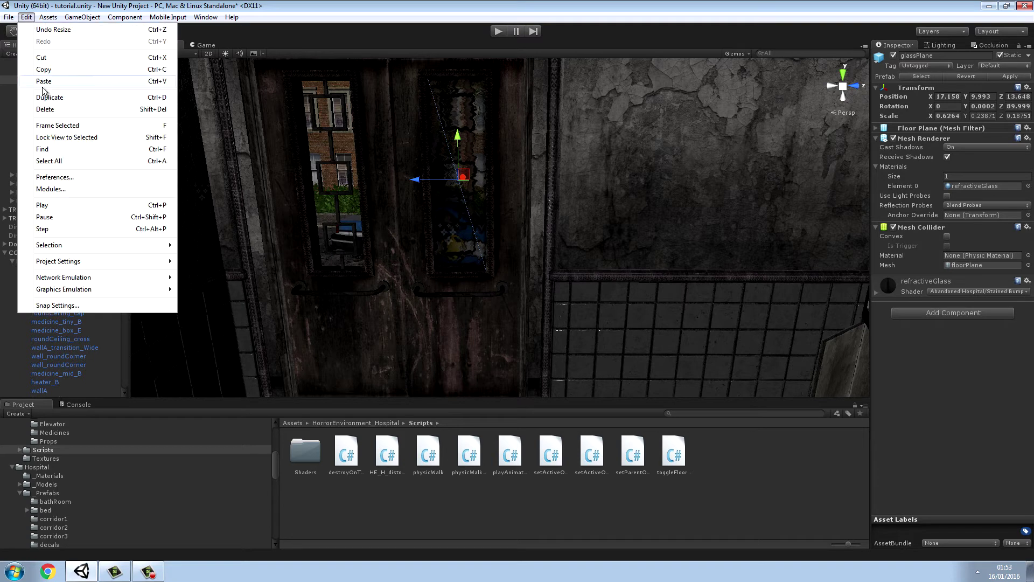
click(432, 211)
drag(416, 181, 345, 184)
click(32, 17)
click(42, 29)
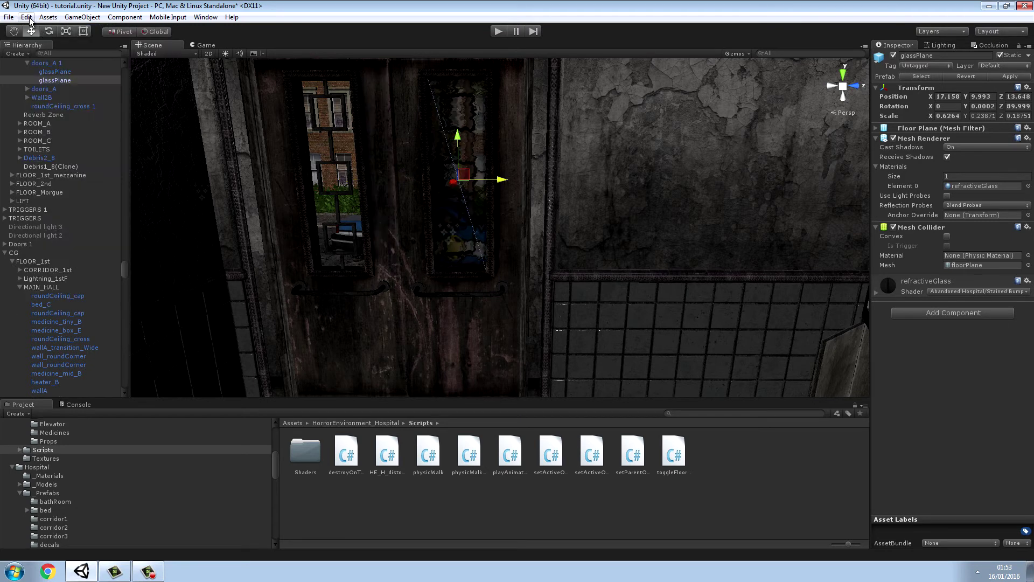
Duplicate the glassPlane and move the copy into the other door's window, at about Z 15.38.
click(27, 18)
click(50, 97)
drag(499, 187, 376, 186)
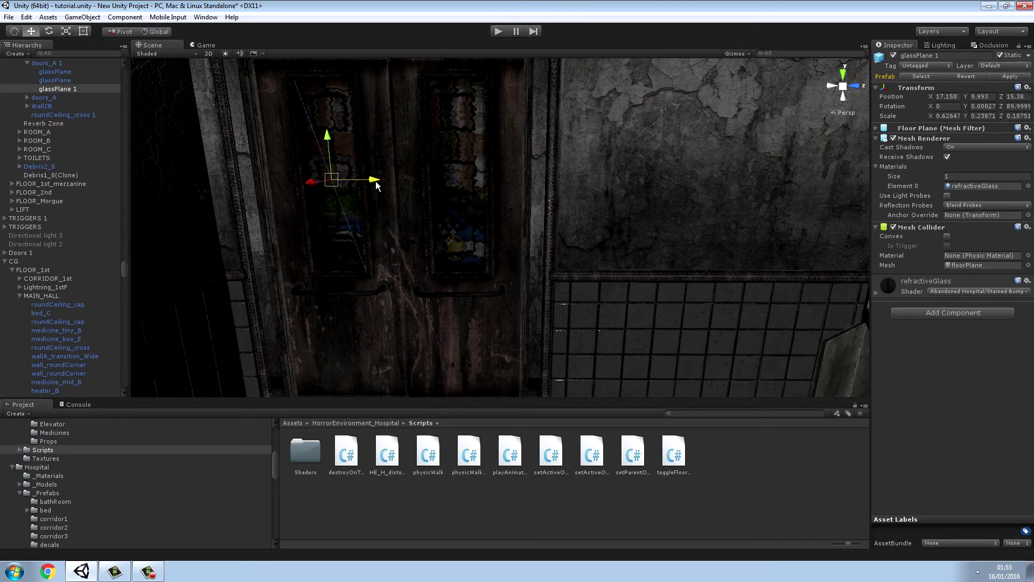
click(744, 482)
Duplicate glassPlane 1 and raise the copy to the transom window above the doors, at about Y 11.89.
right_drag(531, 159, 476, 182)
click(477, 185)
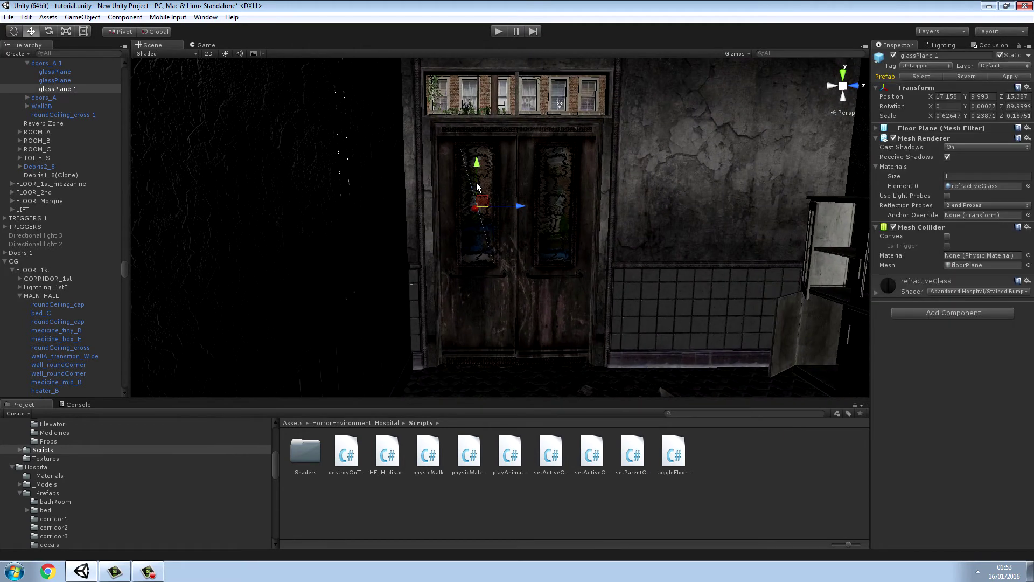
click(26, 17)
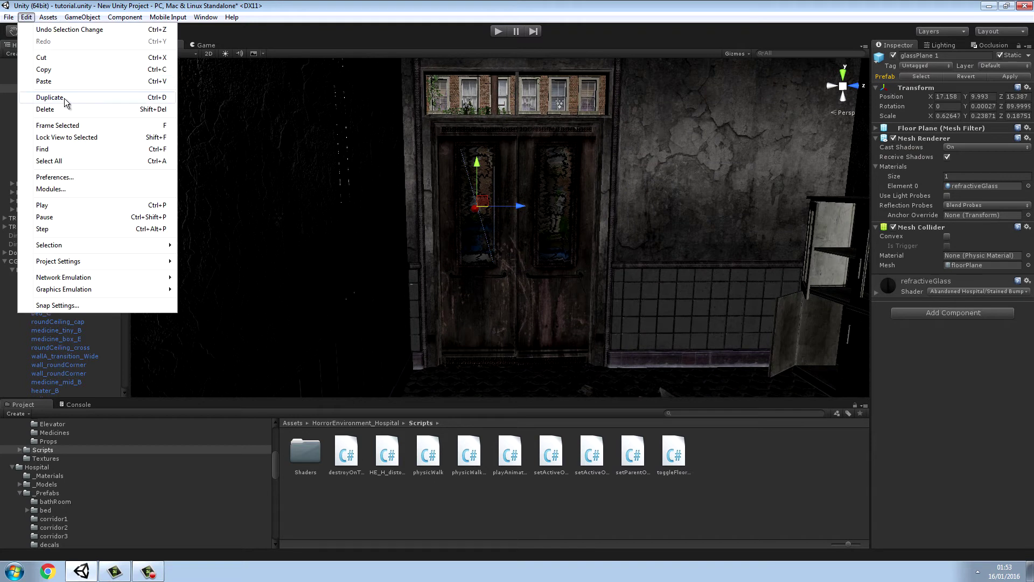
click(65, 98)
drag(474, 164, 496, 80)
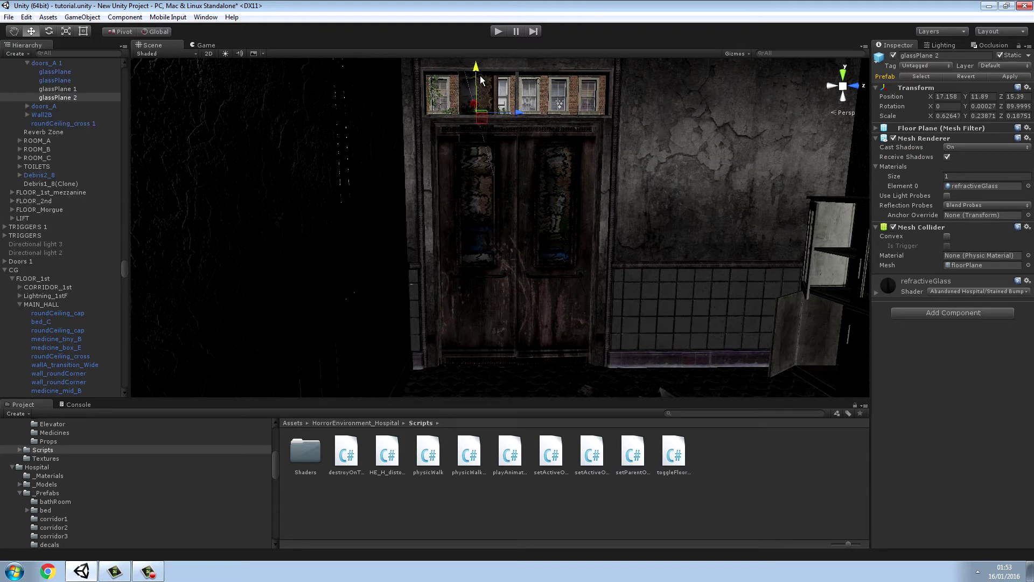
Rotate glassPlane 2 to X -90 degrees so it lies horizontally along the transom window.
click(49, 32)
alt+drag(614, 107, 344, 106)
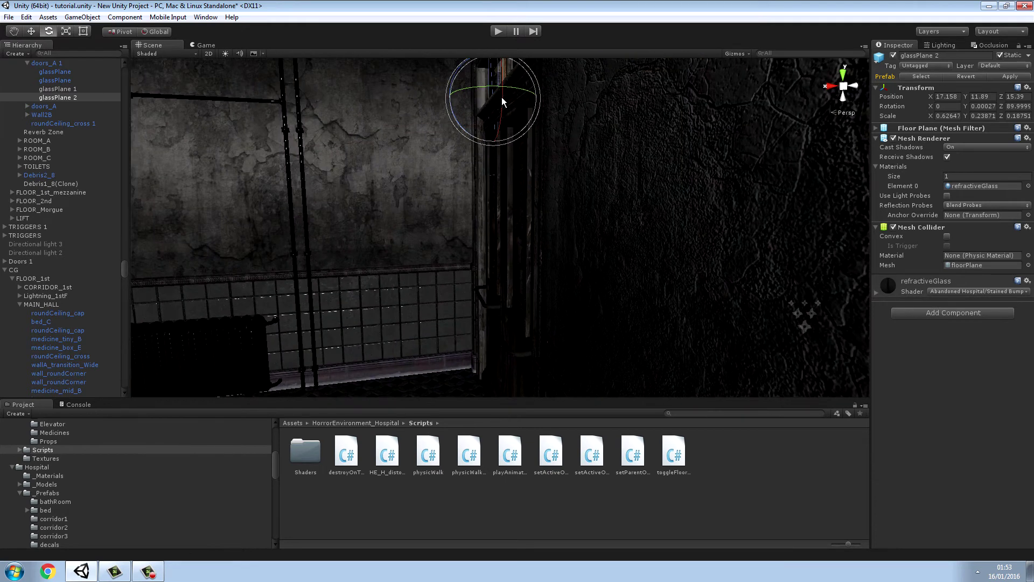
ctrl+drag(501, 168, 345, 37)
click(31, 32)
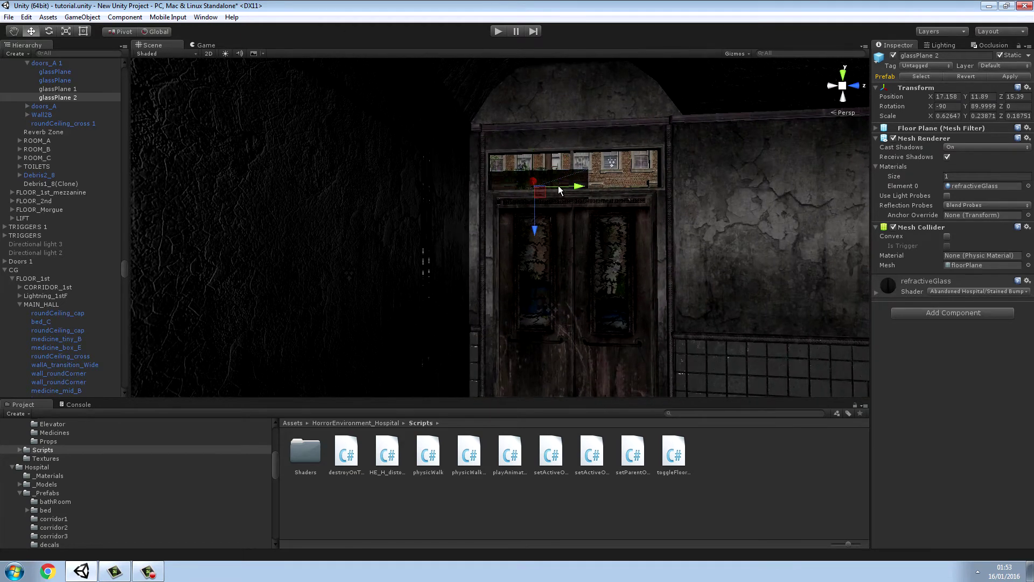
Centre glassPlane 2 over the transom at about Y 12.29, Z 14.57 and scale it to about 1.063 × 0.405 × 0.318.
drag(577, 189, 614, 190)
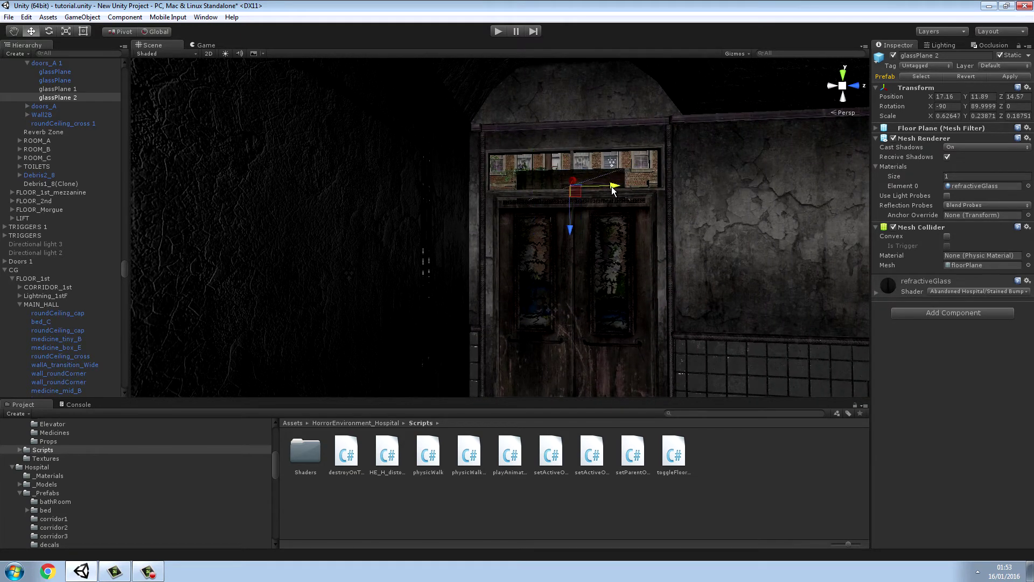
click(67, 32)
drag(571, 185, 551, 147)
key(w)
drag(570, 231, 570, 212)
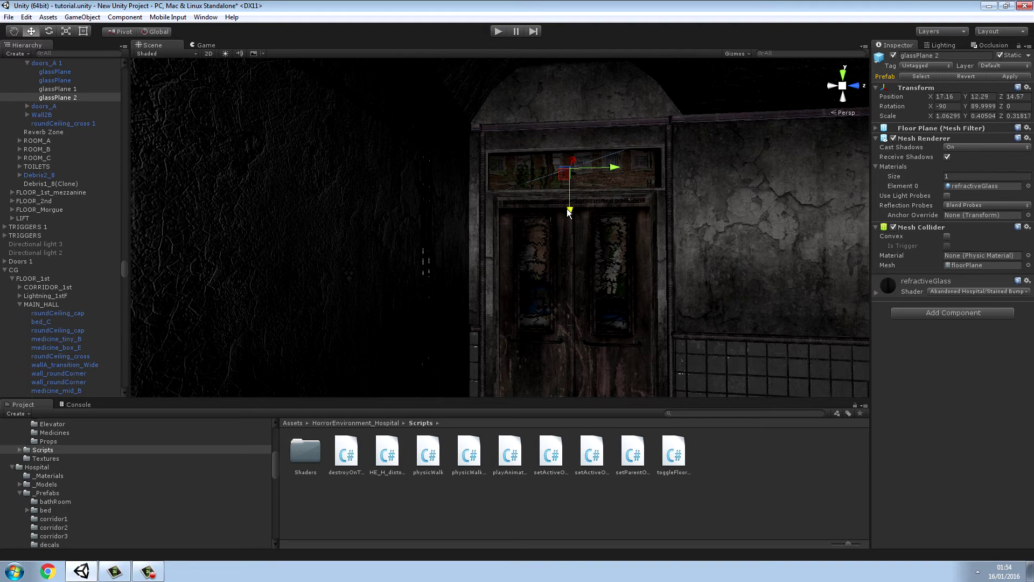
Deselect the glass pane and play-test the scene, walking from the fenced yard through the hospital corridors and halls.
click(619, 509)
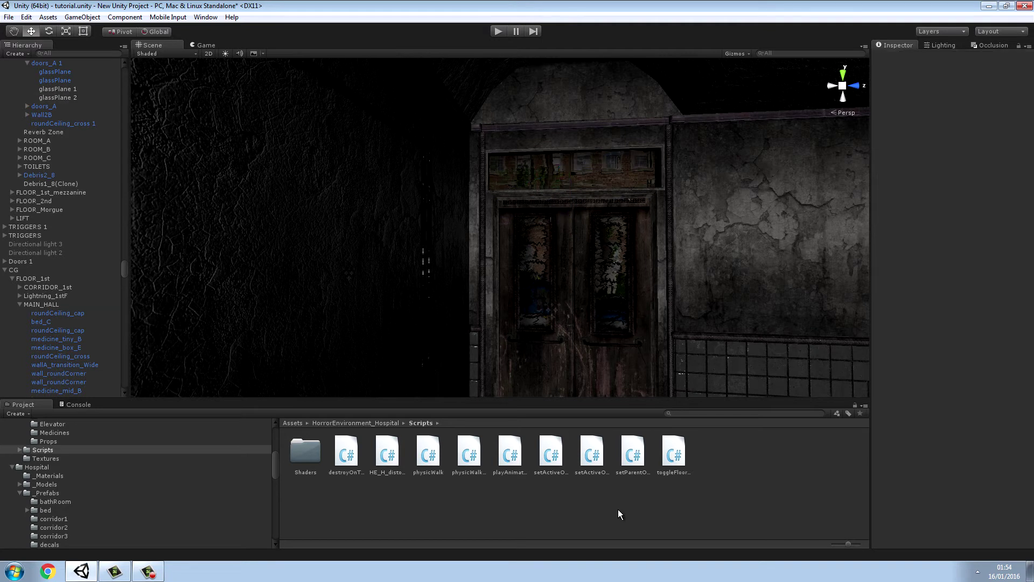
key(w)
right_drag(617, 309, 572, 240)
key(w)
key(s)
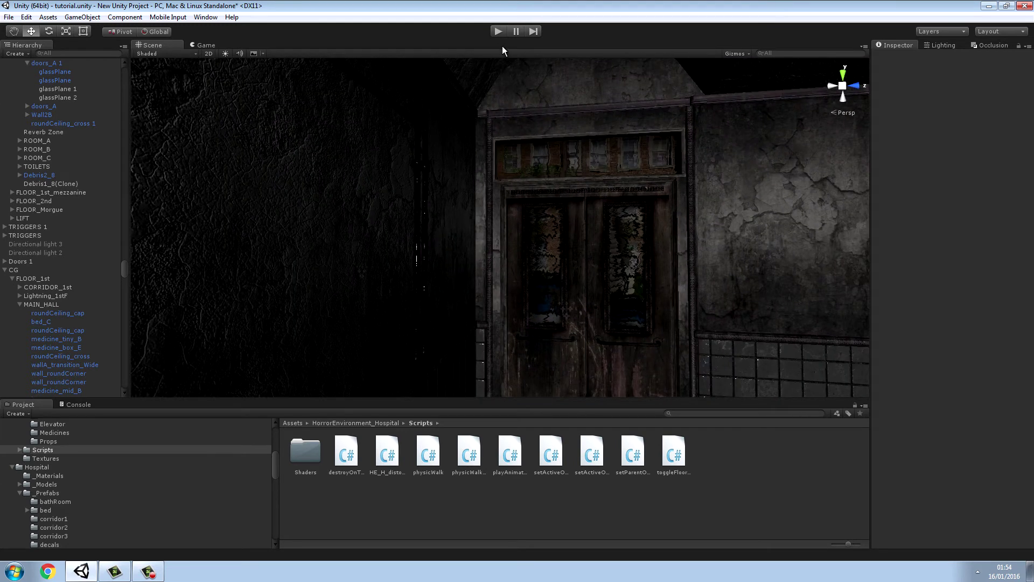
click(495, 31)
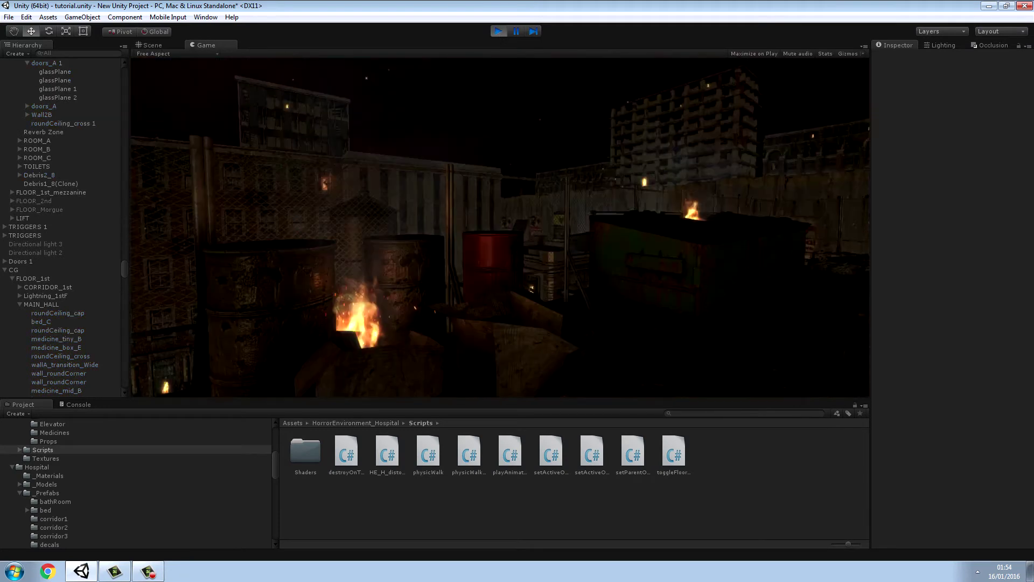
key(w)
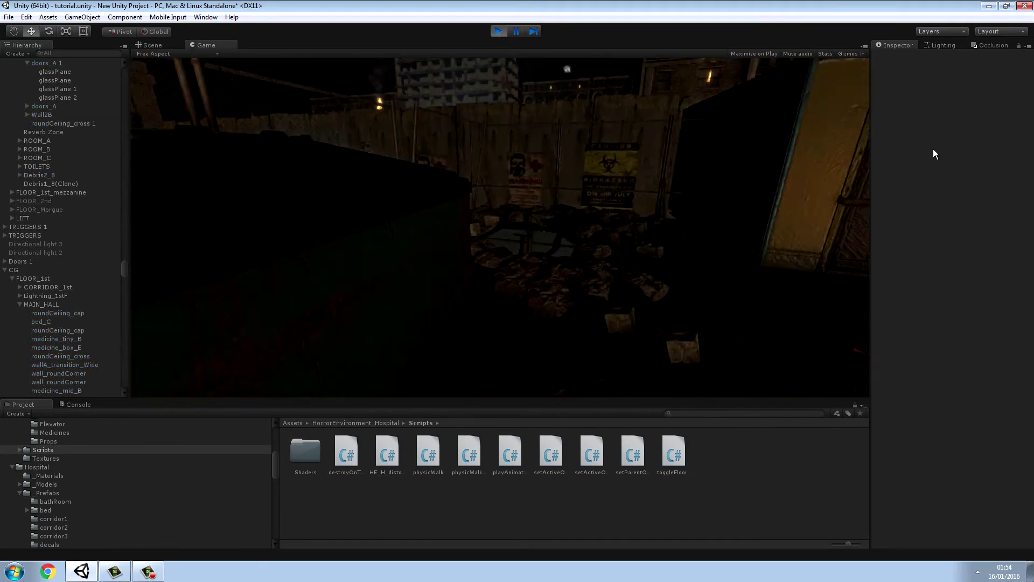
key(w)
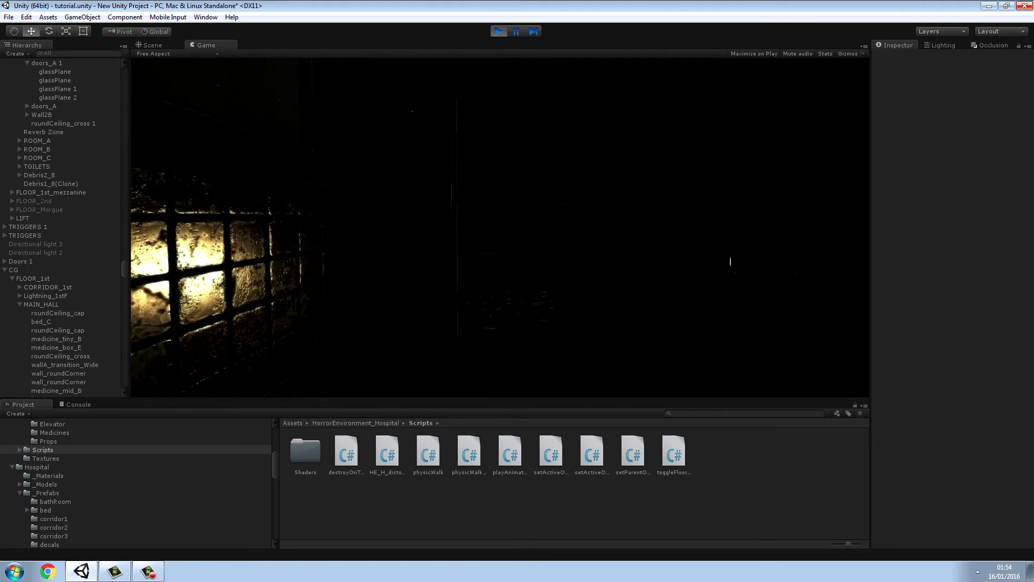
key(w)
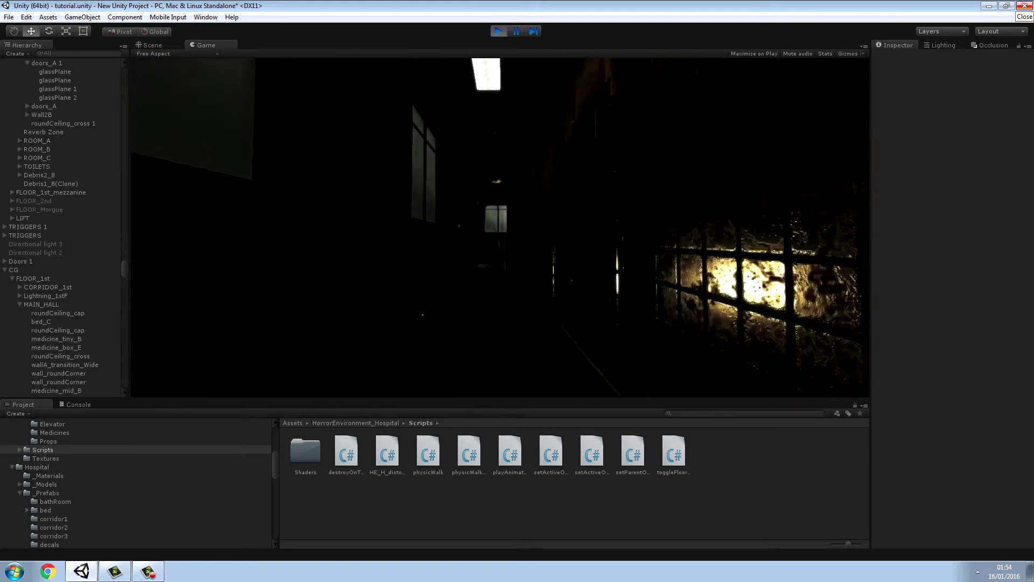
key(w)
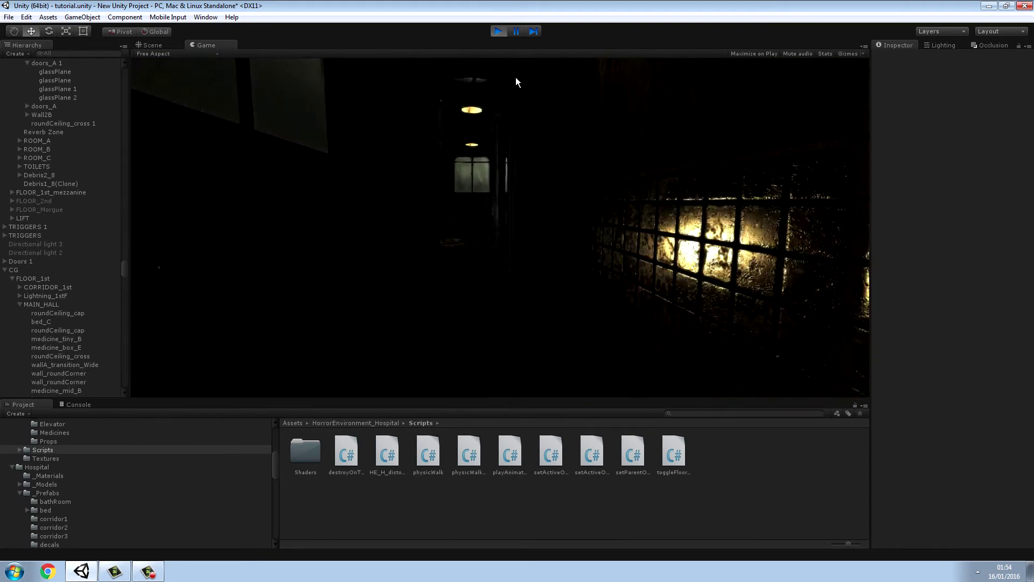
key(w)
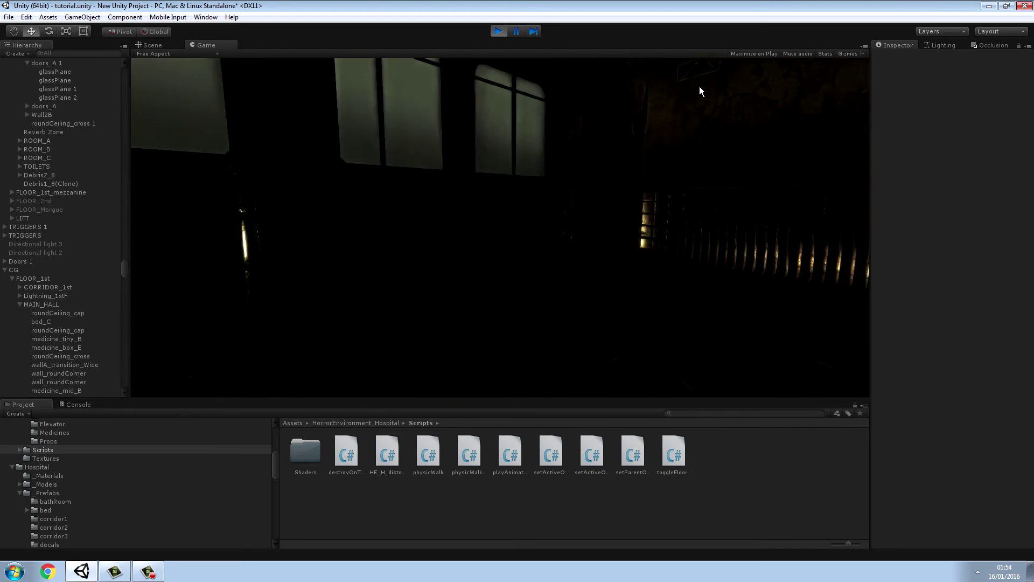
key(w)
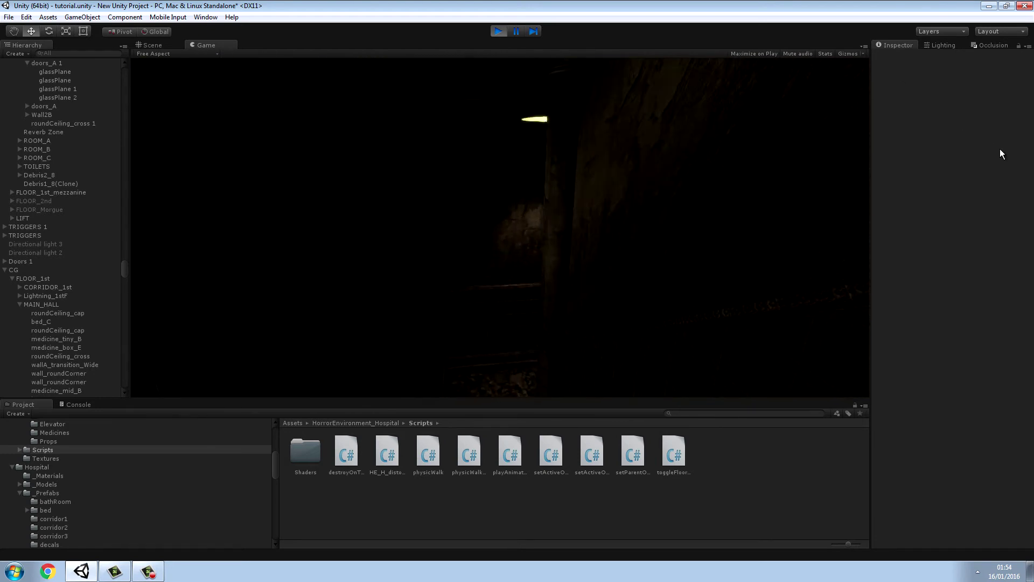
key(w)
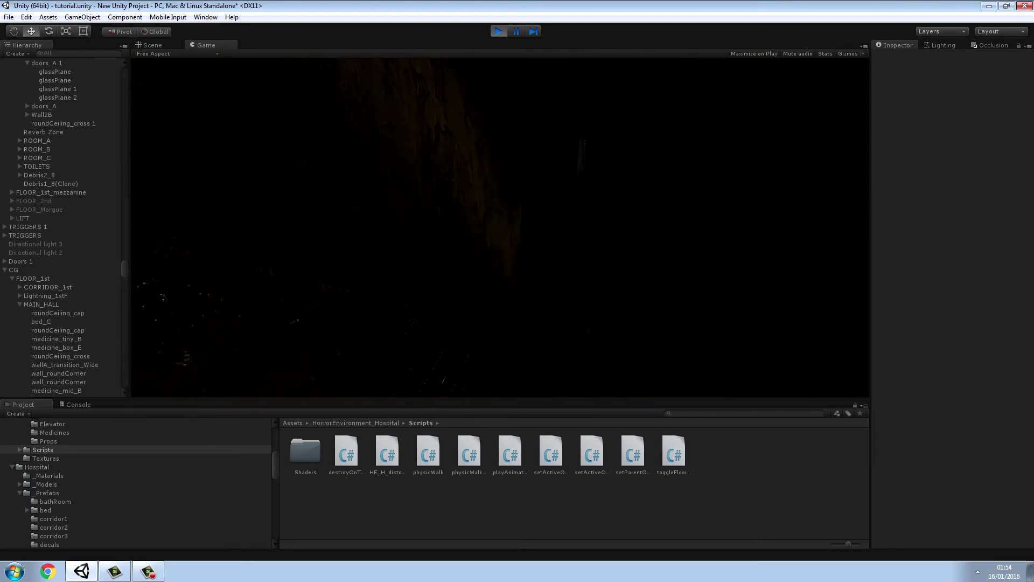
key(w)
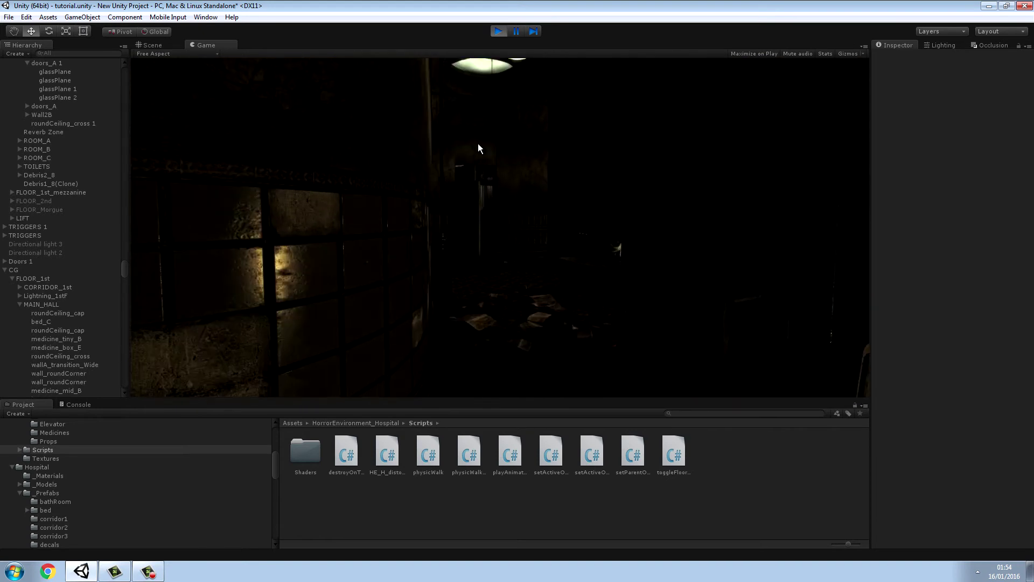
key(w)
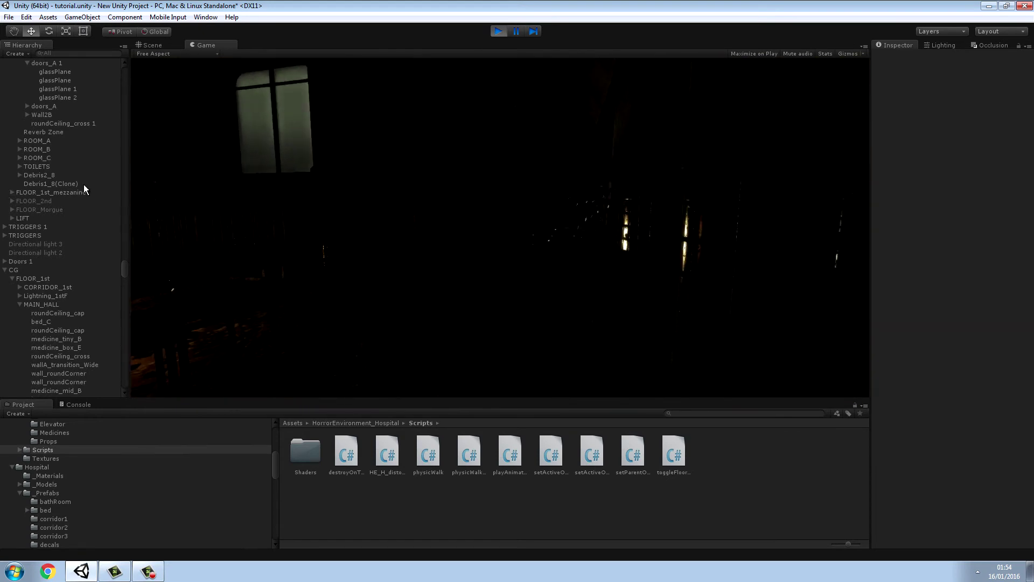
key(w)
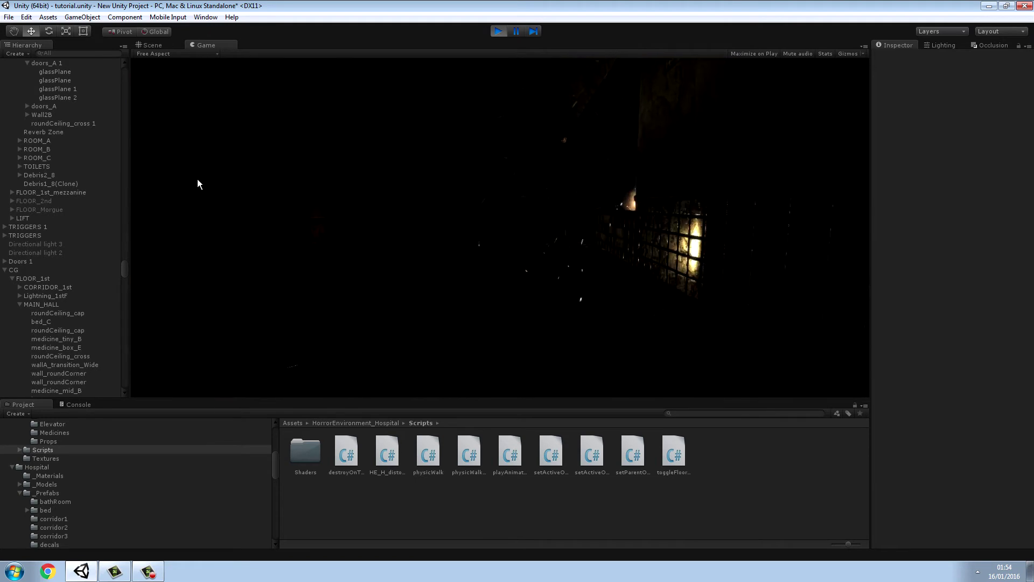
key(w)
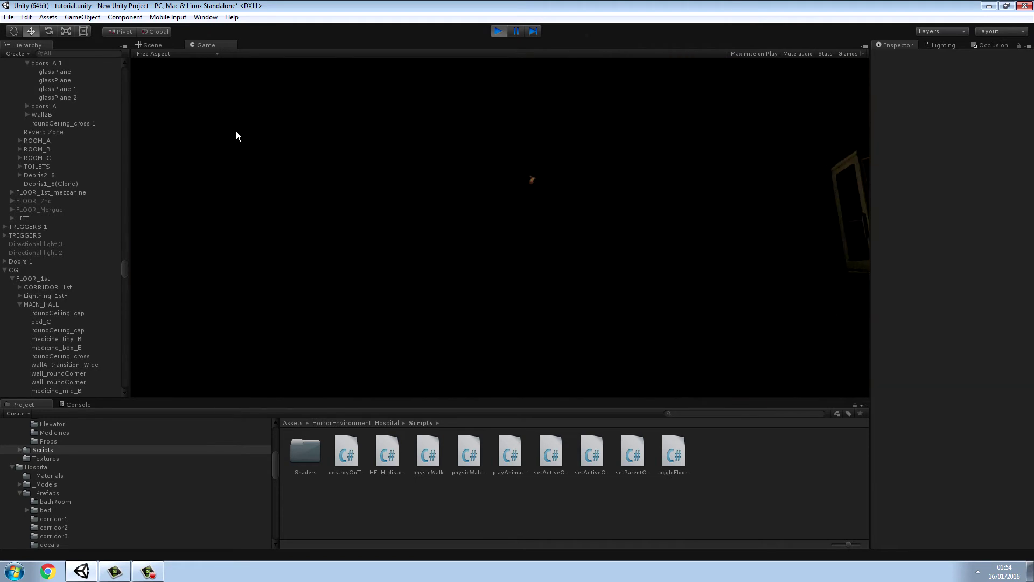
key(w)
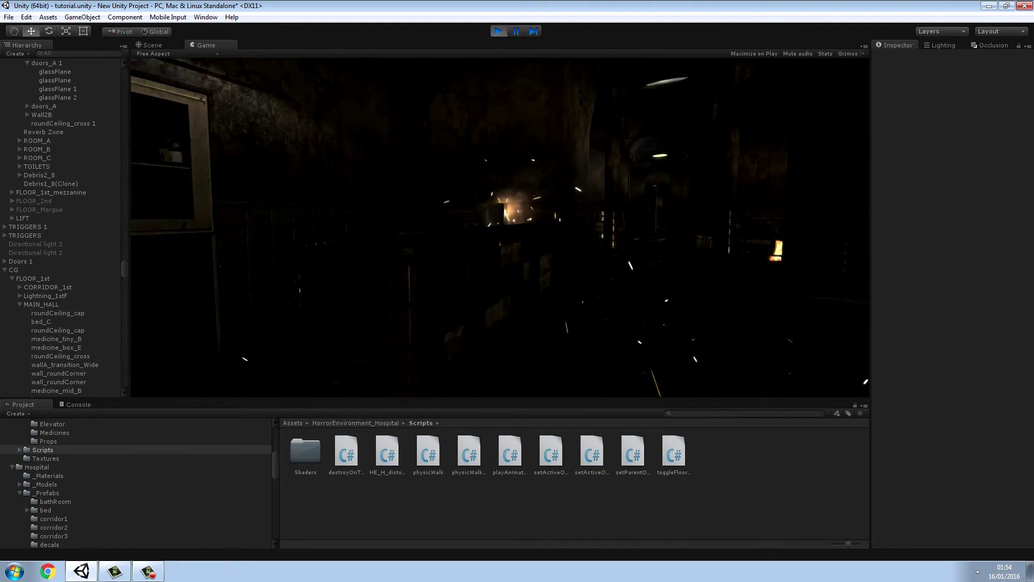
key(w)
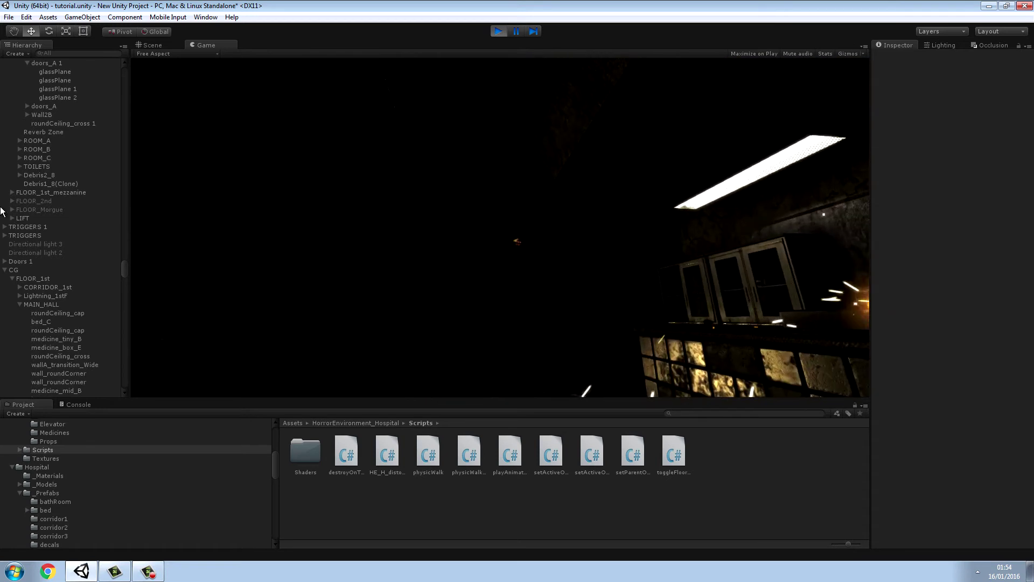
key(w)
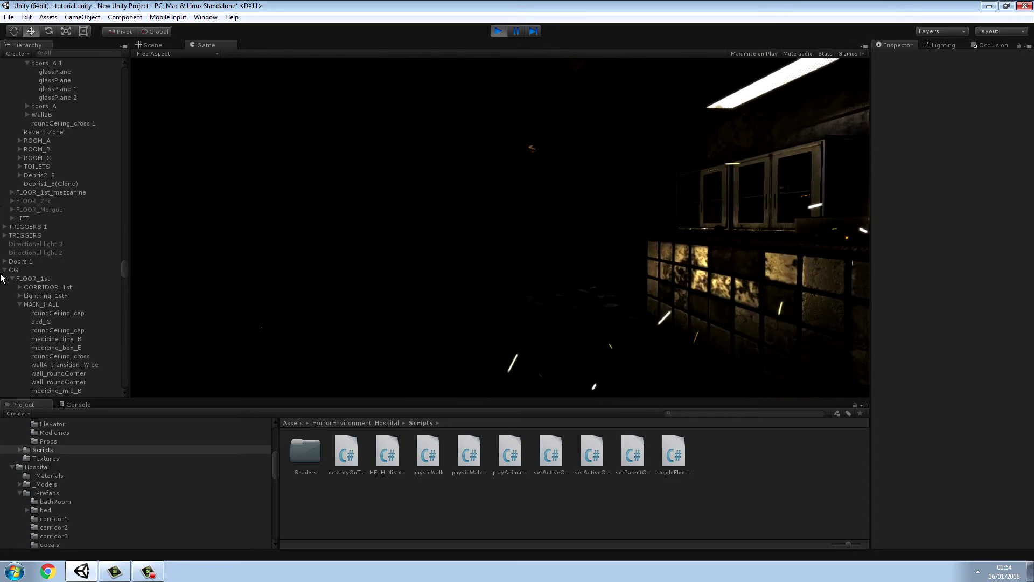
key(w)
key(w)
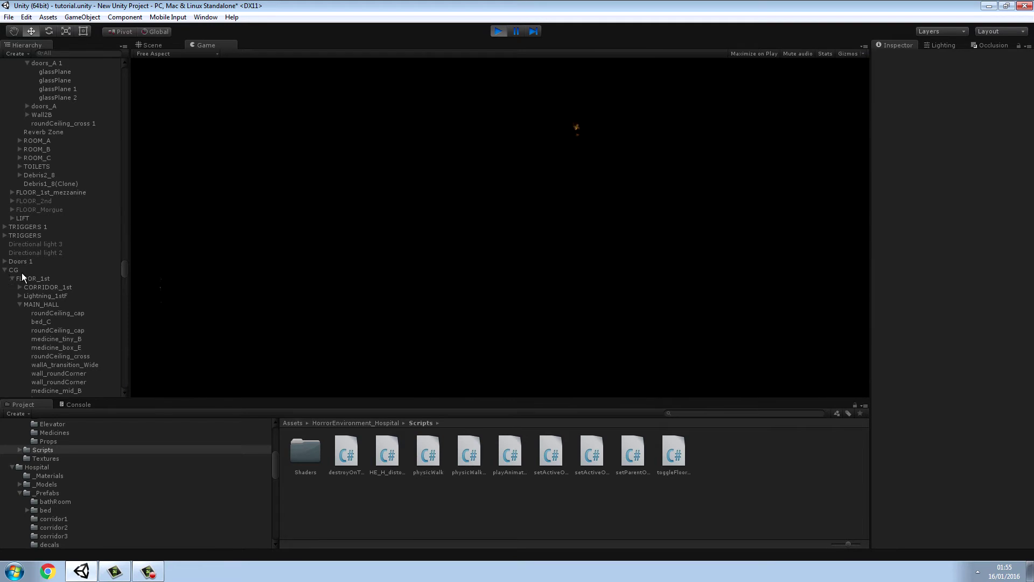
click(498, 31)
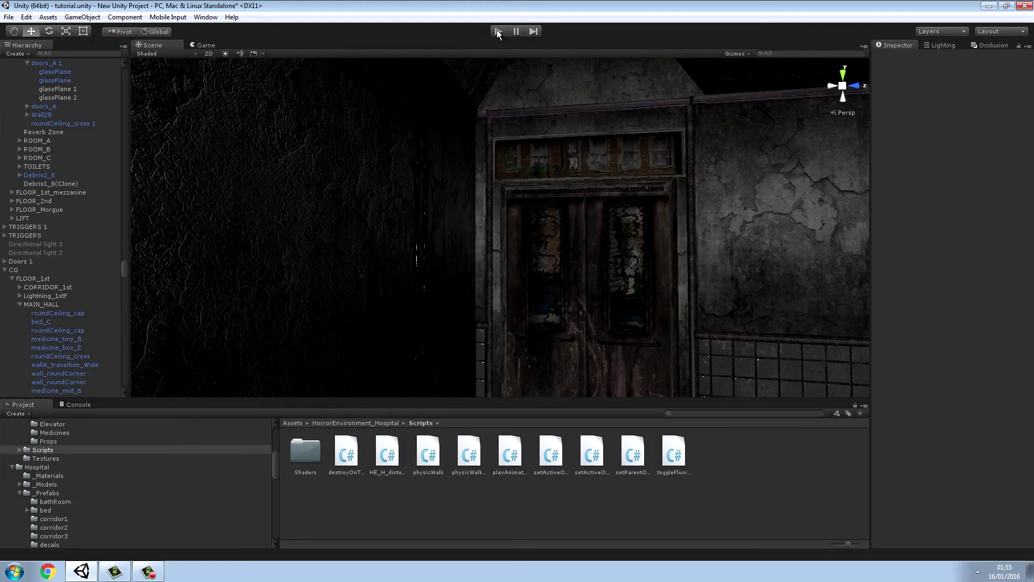
Examine the glass in the entrance doors, the street outside and the main hall, toggling the scene lighting preview to compare.
right_drag(644, 310, 874, 339)
key(w)
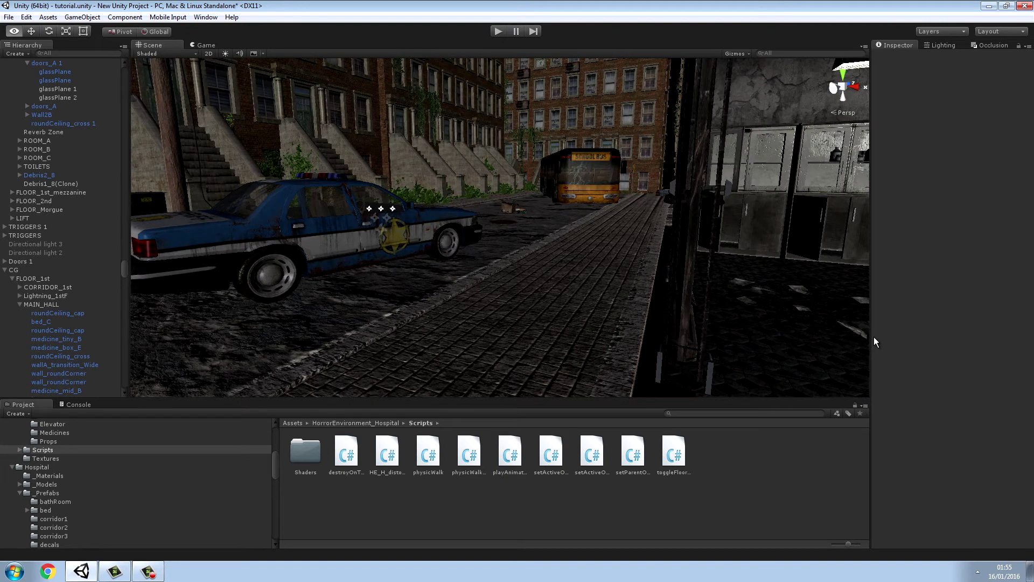
right_drag(873, 337, 674, 330)
key(w)
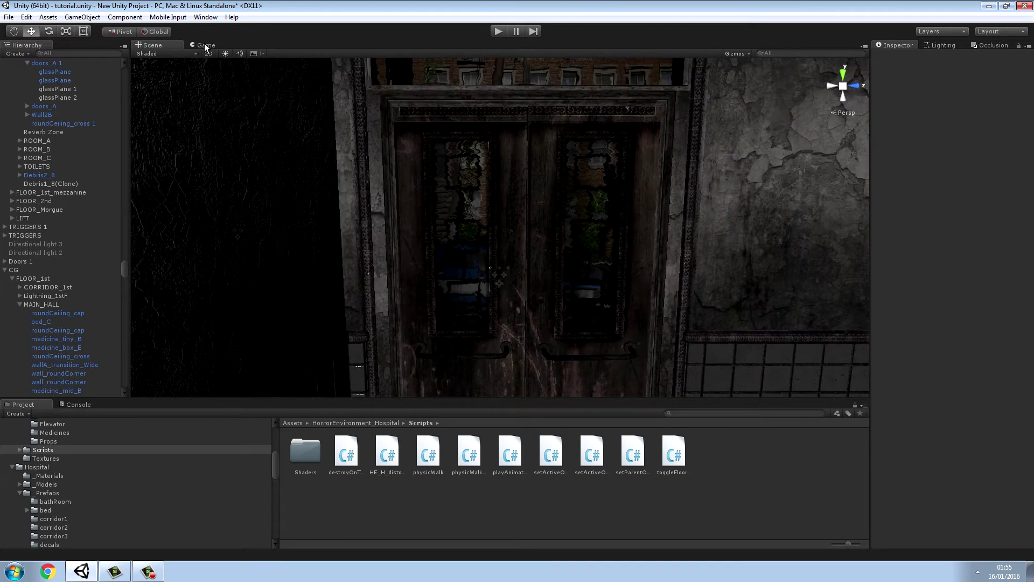
click(205, 44)
click(155, 44)
click(225, 53)
right_drag(570, 212, 574, 187)
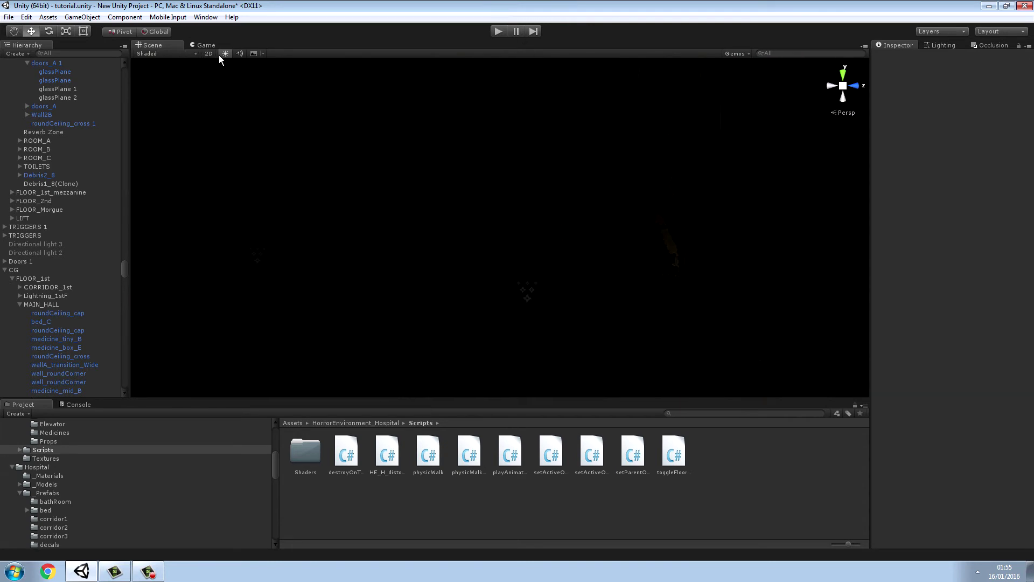
right_drag(419, 167, 263, 171)
key(w)
key(d)
right_drag(500, 178, 907, 151)
Find the active Directional light by searching the hierarchy for "direct" and raise its intensity to 1.74 with scene lighting on.
click(948, 42)
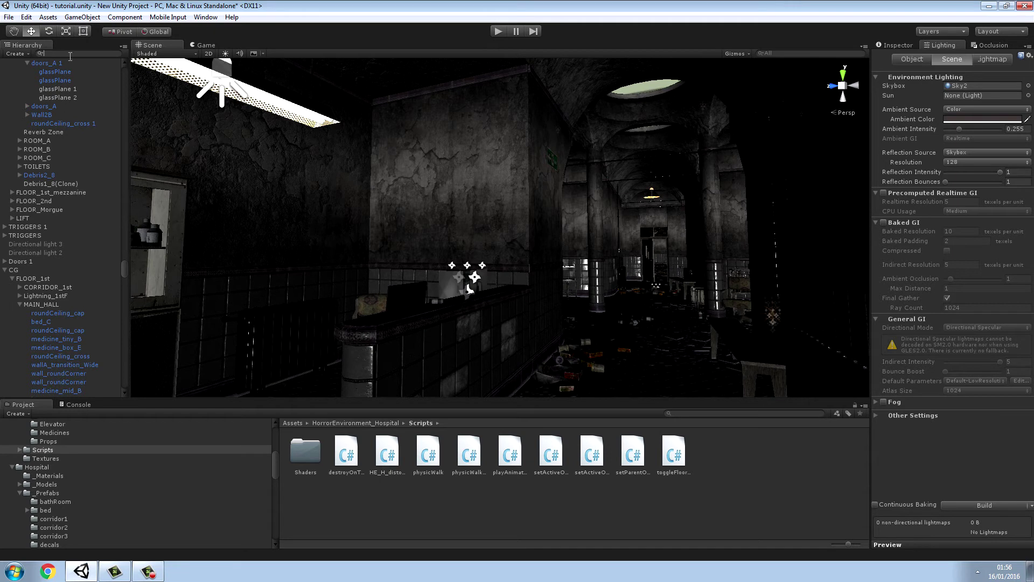
text(direct)
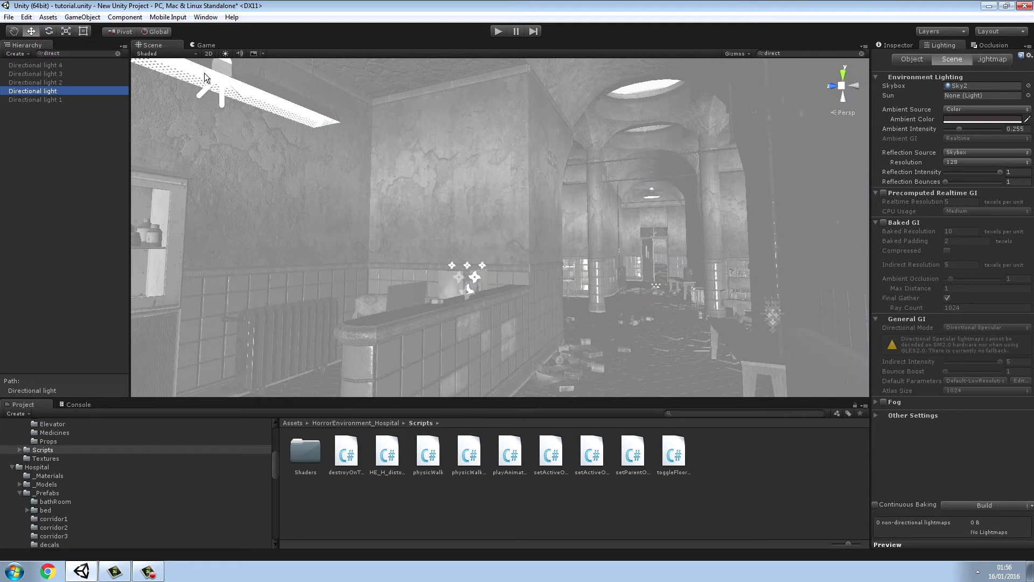
click(118, 53)
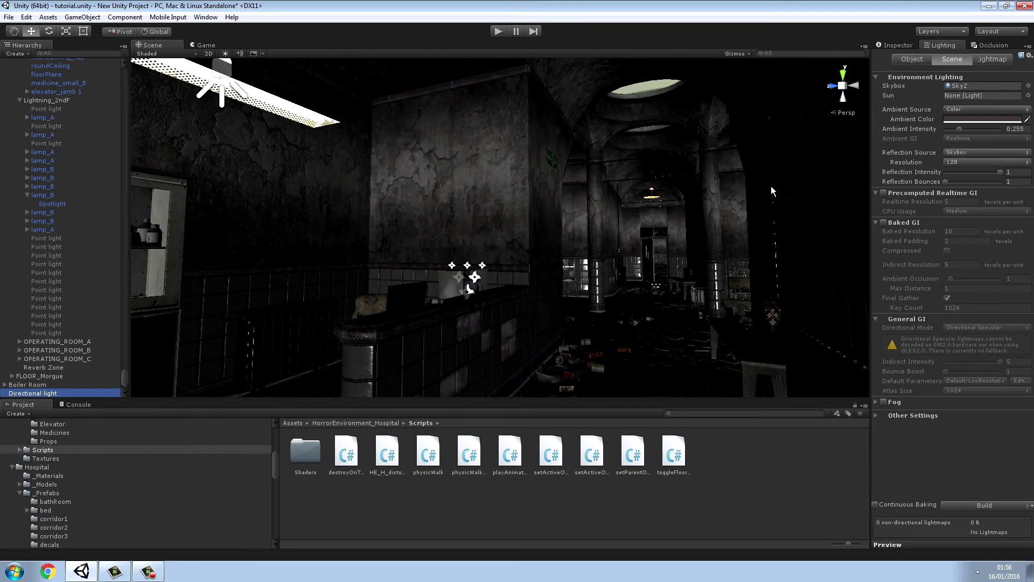
click(904, 45)
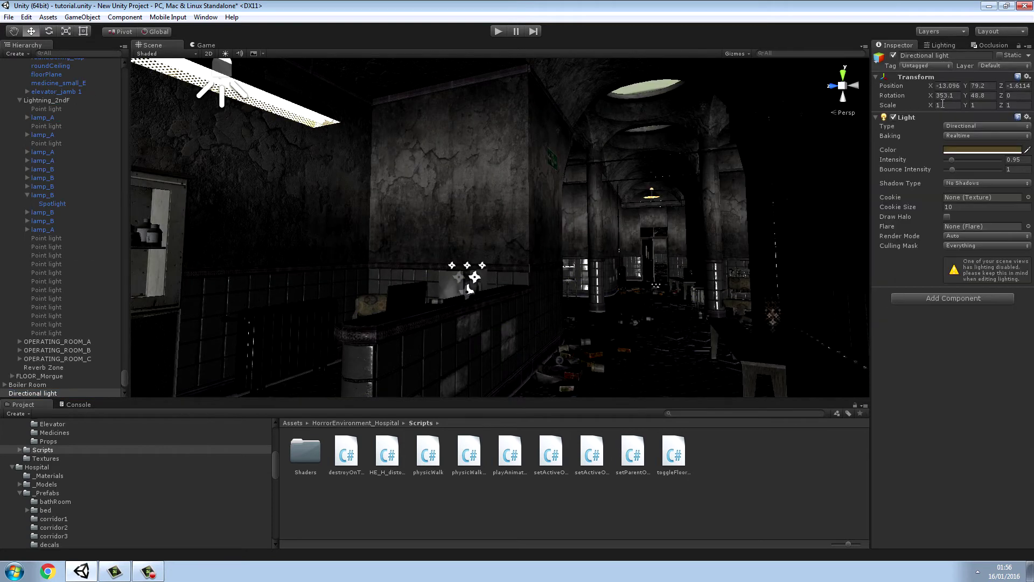
drag(952, 159, 958, 161)
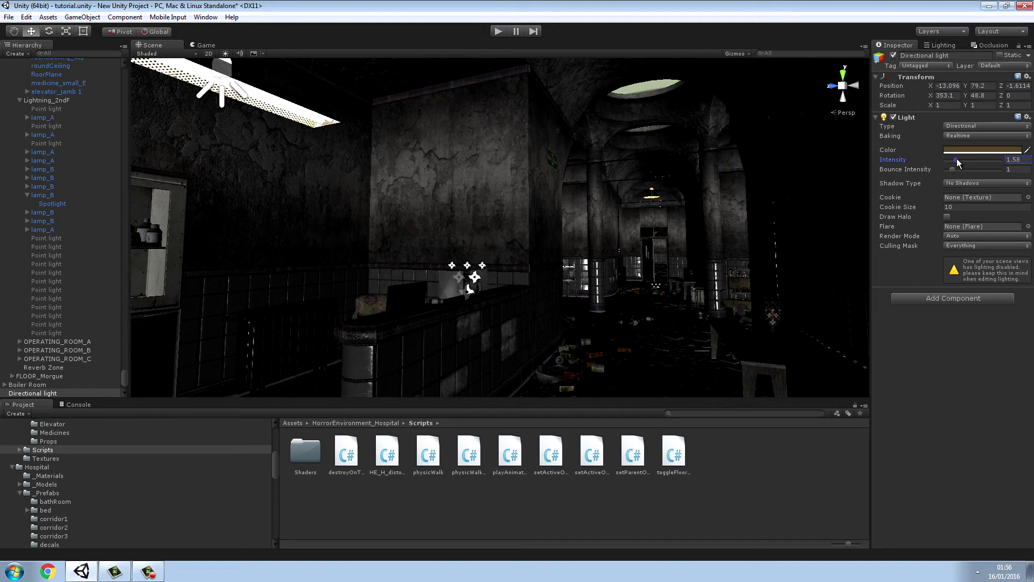
click(225, 53)
mouse_move(957, 160)
mouse_down()
mouse_move(967, 160)
mouse_move(959, 163)
mouse_up()
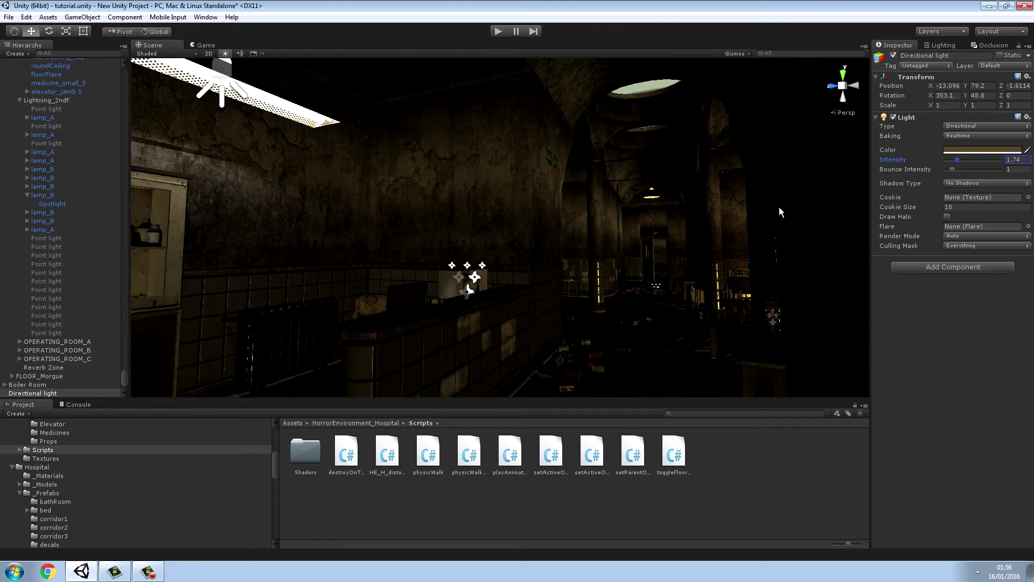
Turn off the scene lighting preview and deactivate the doors_wide object in the entrance doorway.
alt+drag(841, 194, 69, 231)
alt+drag(808, 253, 205, 194)
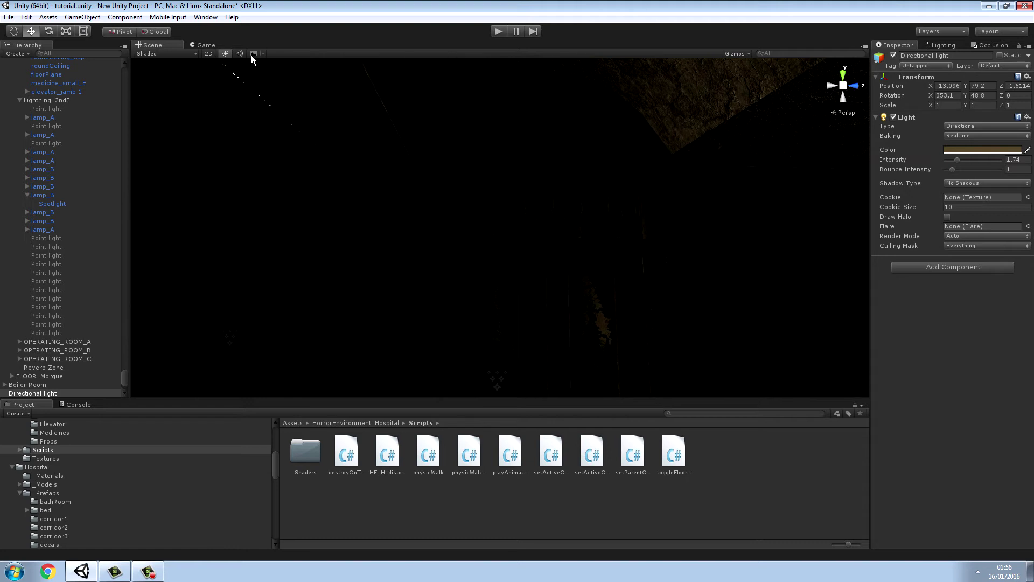
click(226, 54)
alt+drag(418, 144, 404, 191)
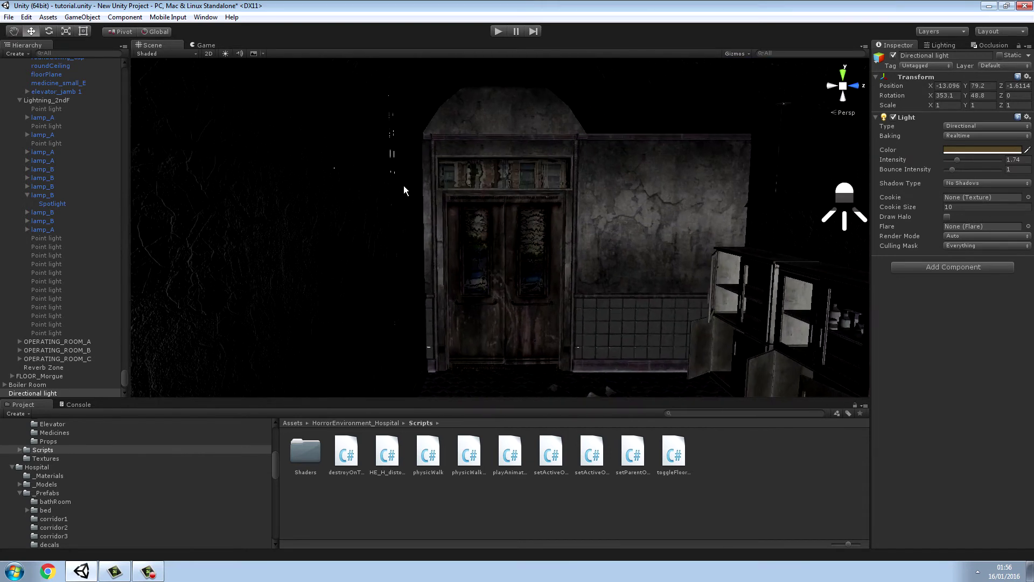
click(504, 274)
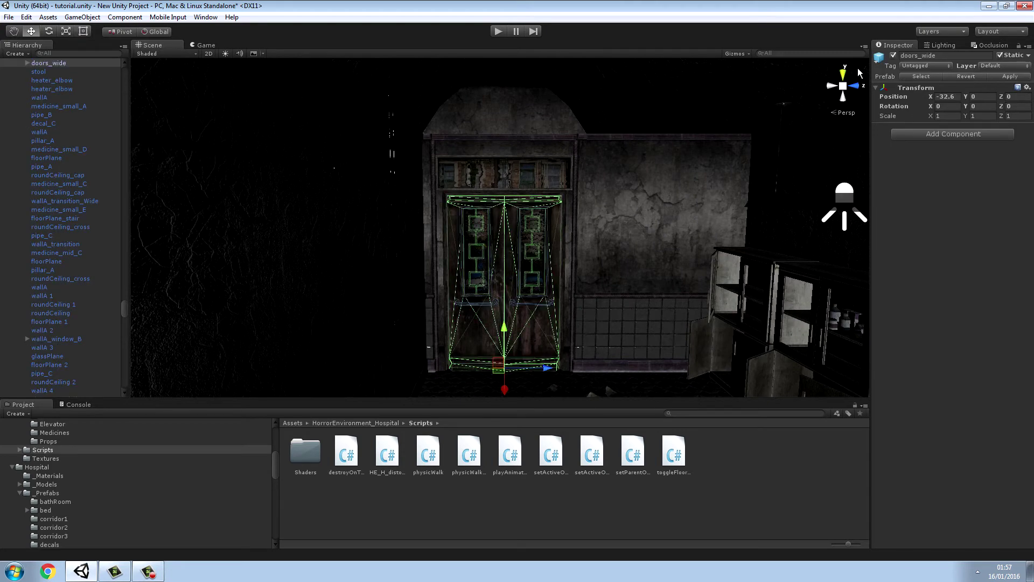
click(894, 56)
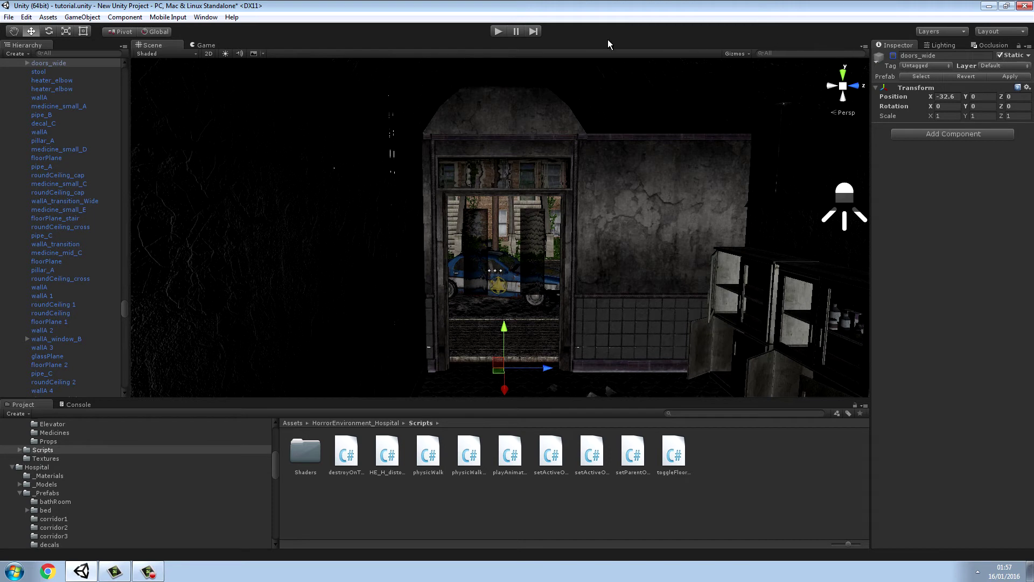
Play-test the scene with the entrance doors deactivated, and reactivate doors_wide after stopping.
click(499, 32)
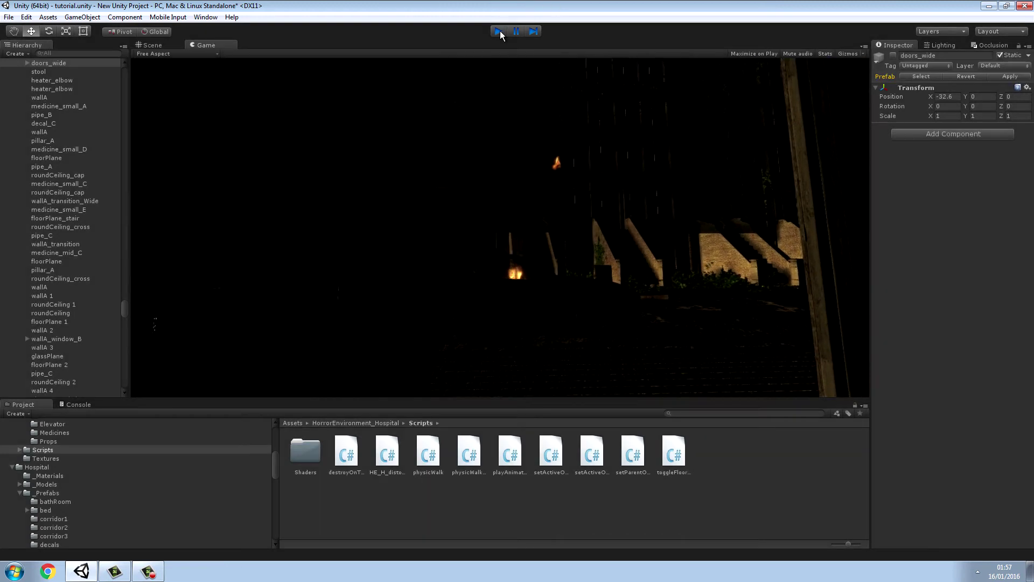
click(498, 31)
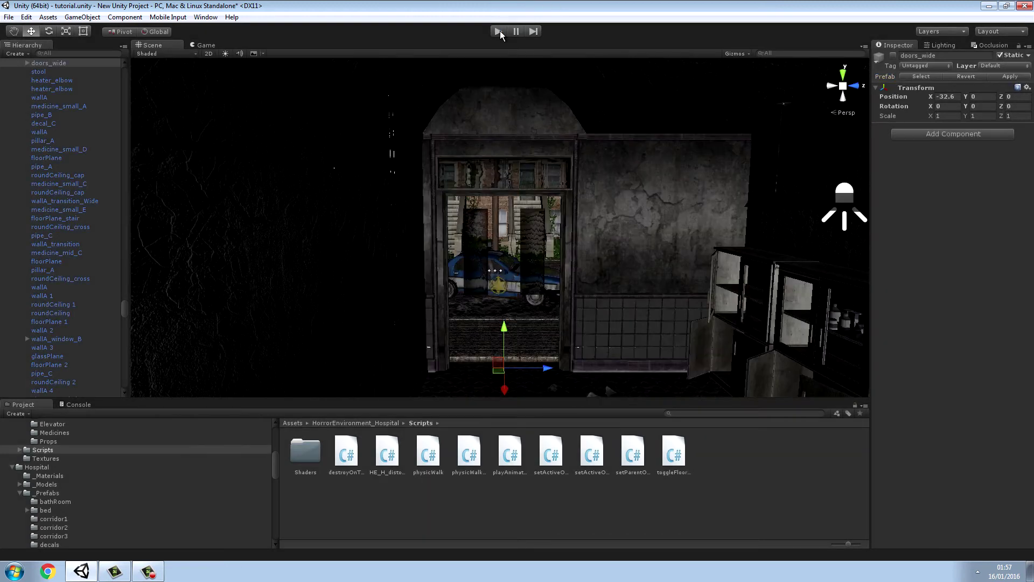
click(894, 56)
click(738, 471)
Widen the spotlight of the ceiling lamp lamp_A 2 to a spot angle of 71 and raise its intensity to 3.72.
right_drag(636, 148, 106, 108)
key(w)
key(w)
click(548, 177)
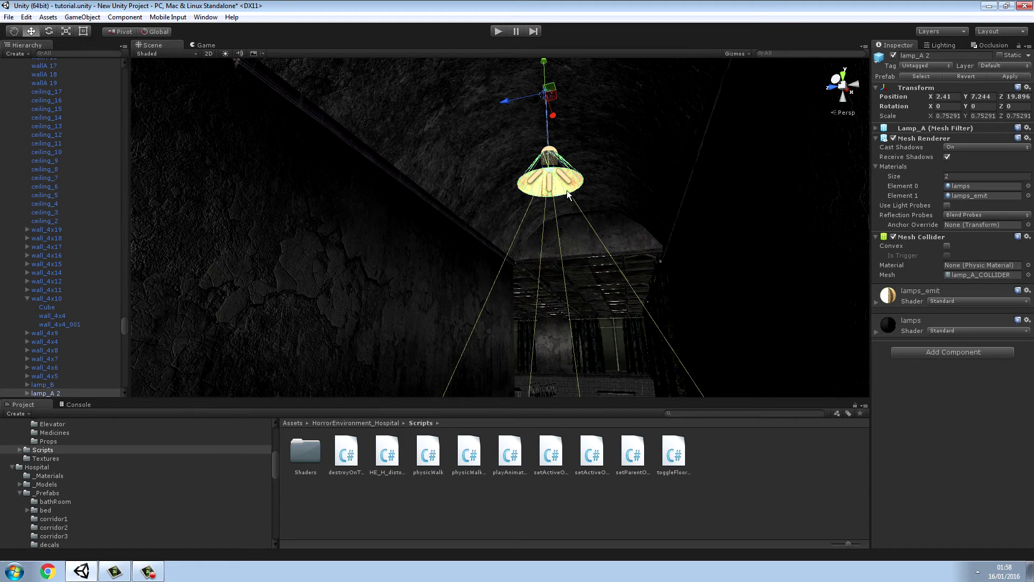
click(551, 185)
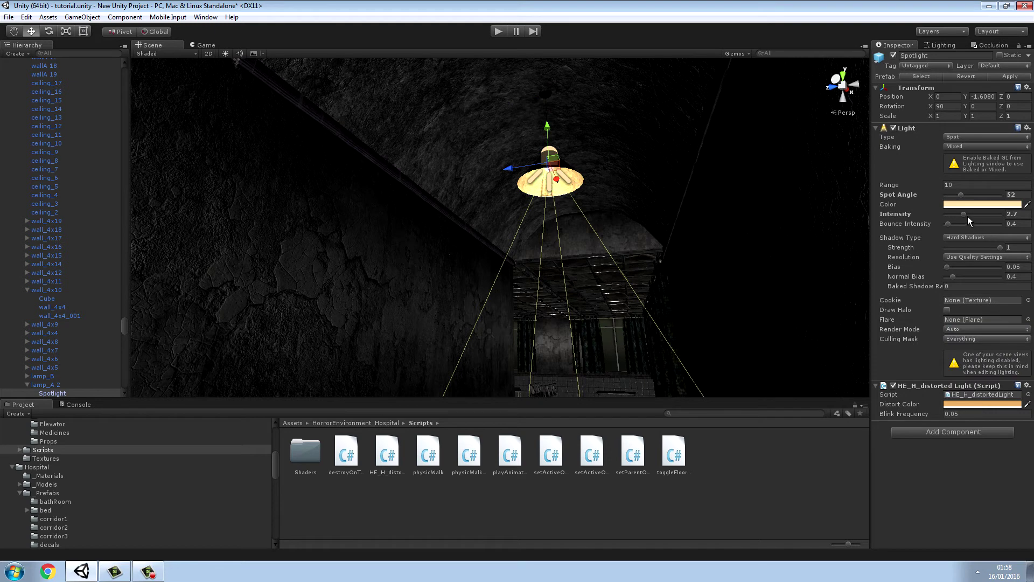
drag(962, 199, 968, 210)
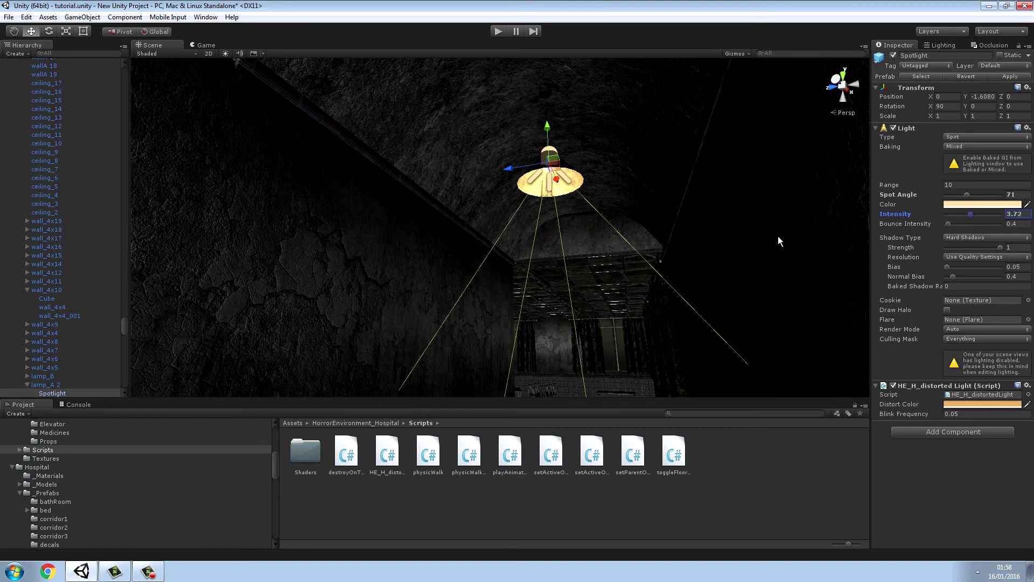
Duplicate the main hall's lamp_A ceiling lamp and move the copy to X -27.17, in front of the entrance doors.
right_drag(778, 236, 722, 140)
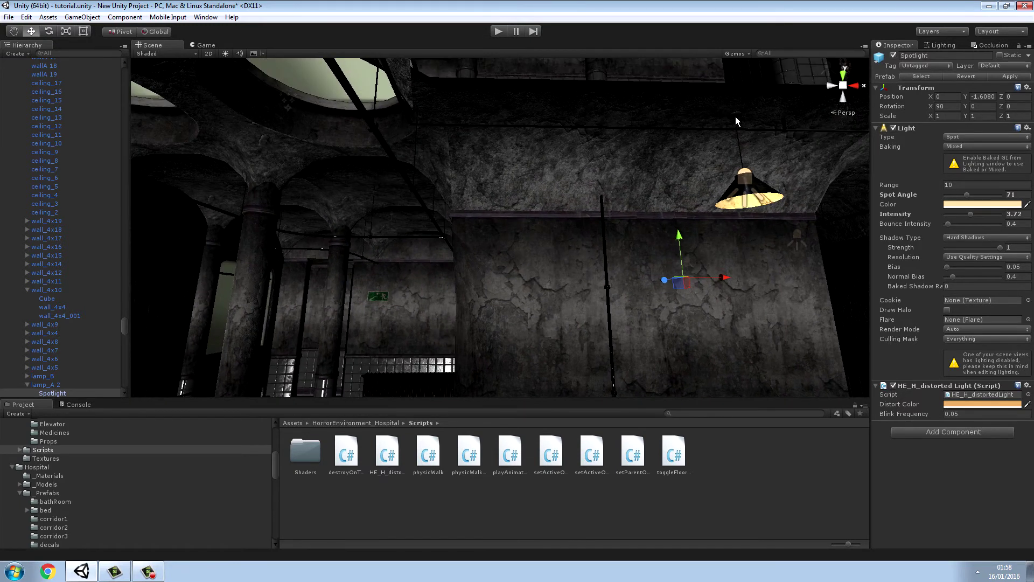
click(737, 121)
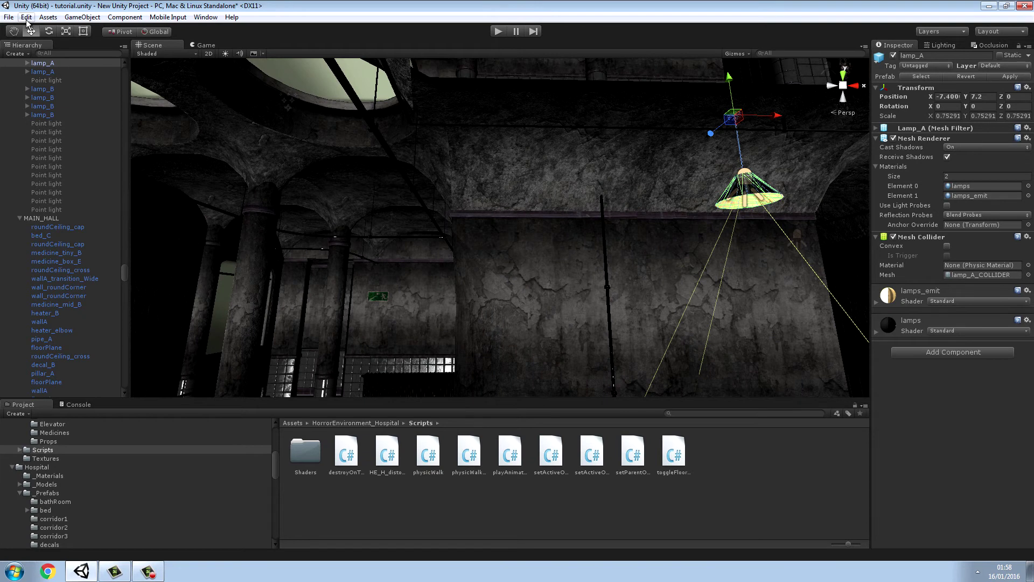
click(26, 17)
click(60, 101)
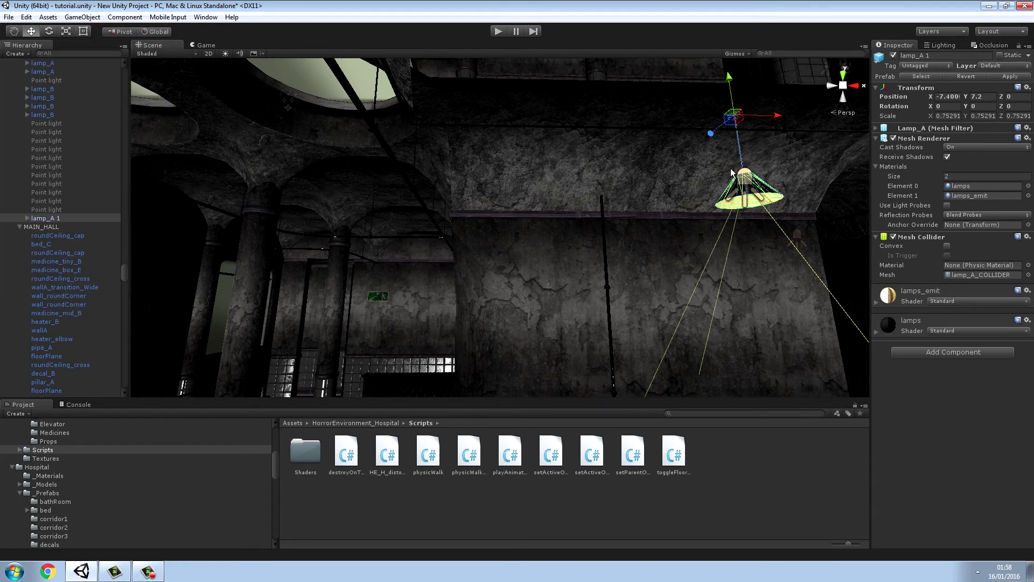
drag(776, 125, 65, 146)
key(w)
right_drag(555, 197, 170, 199)
drag(543, 100, 701, 156)
right_drag(701, 156, 555, 190)
Turn on the scene lighting preview and shift the duplicated entrance lamp closer to the doors, to X -29.43.
click(204, 46)
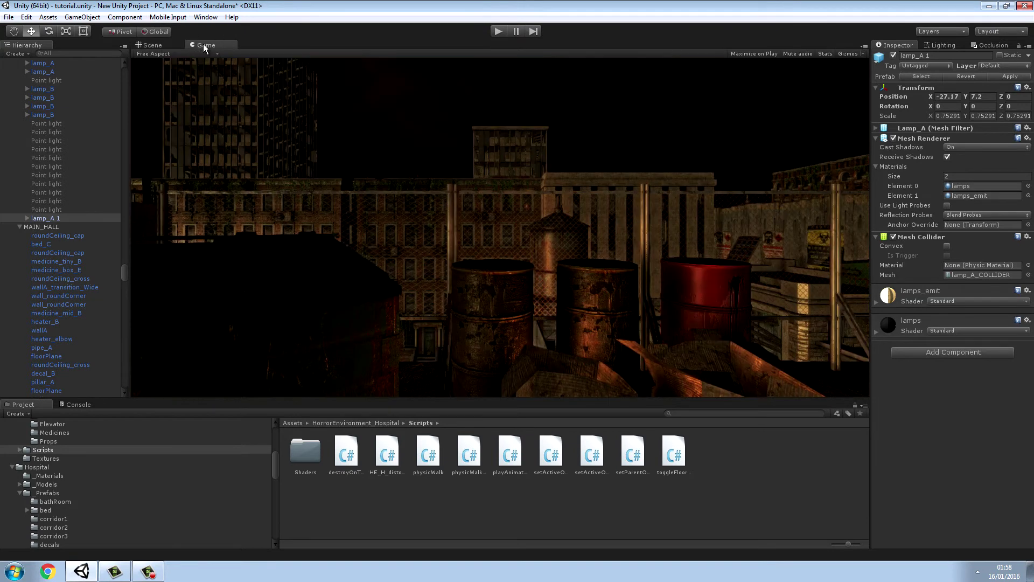
click(152, 45)
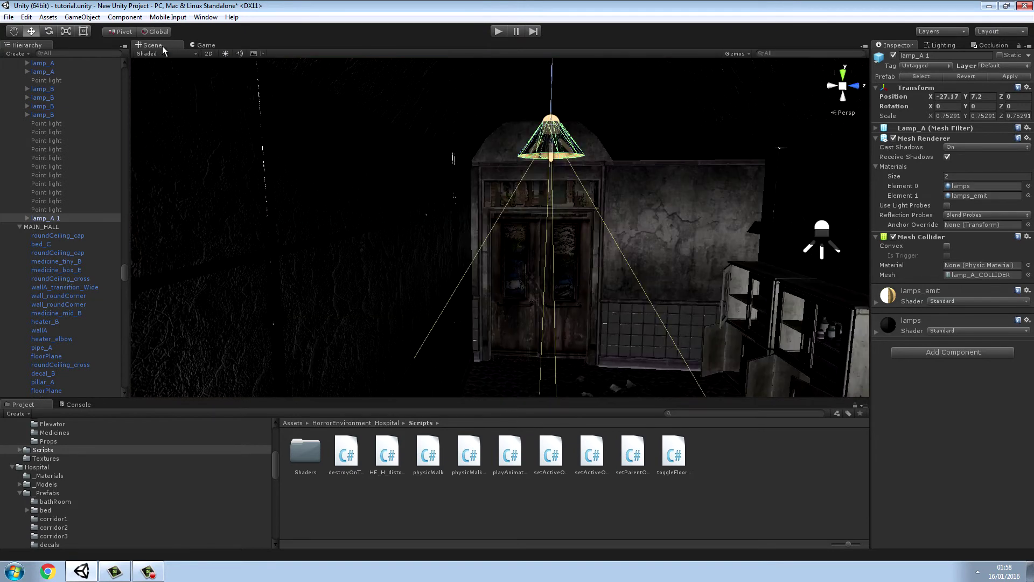
click(225, 54)
alt+drag(512, 173, 424, 112)
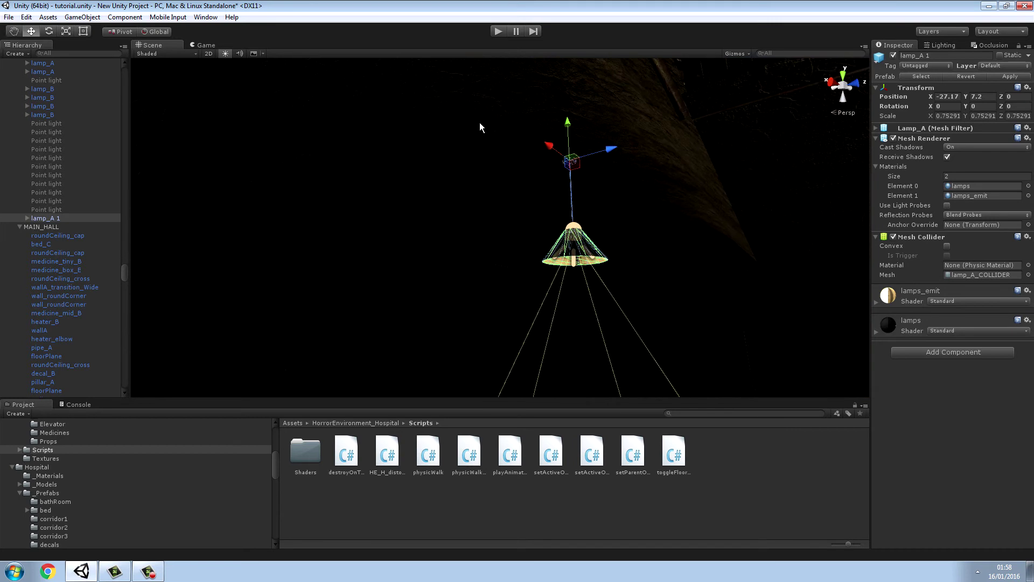
drag(554, 150, 607, 188)
Widen the spot angle of the duplicated entrance lamp's spotlight.
right_drag(609, 190, 713, 303)
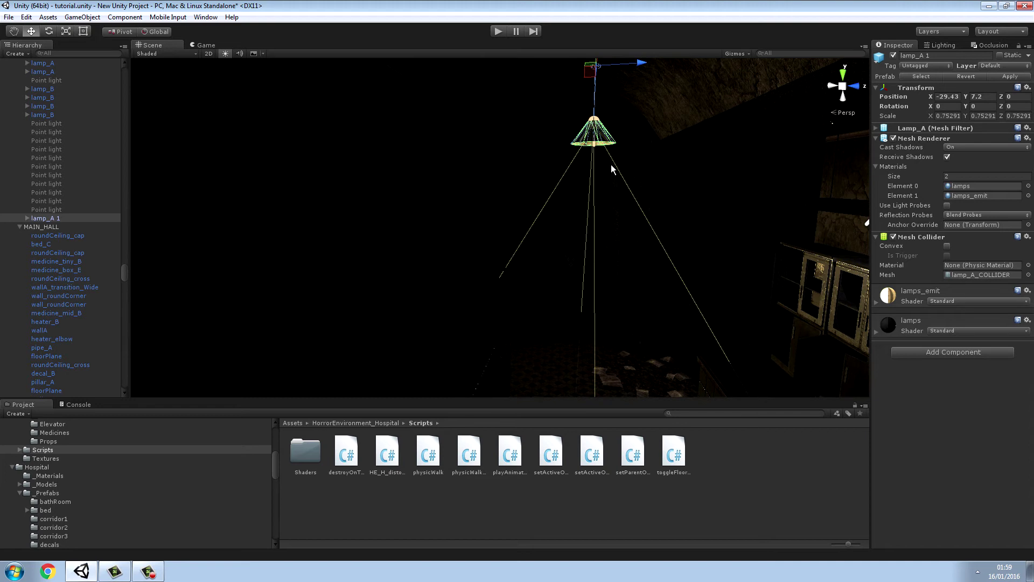
click(594, 144)
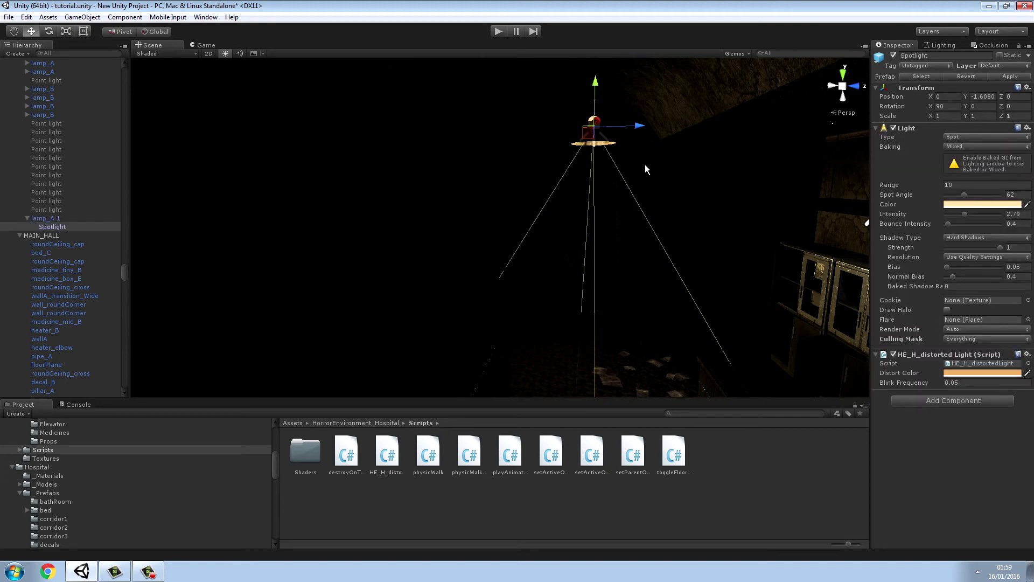
drag(961, 197, 984, 190)
Set the spot angle of the spotlight in the first-floor mezzanine's lamp_A to 106.
right_drag(736, 257, 651, 165)
key(w)
right_drag(659, 236, 600, 155)
click(592, 155)
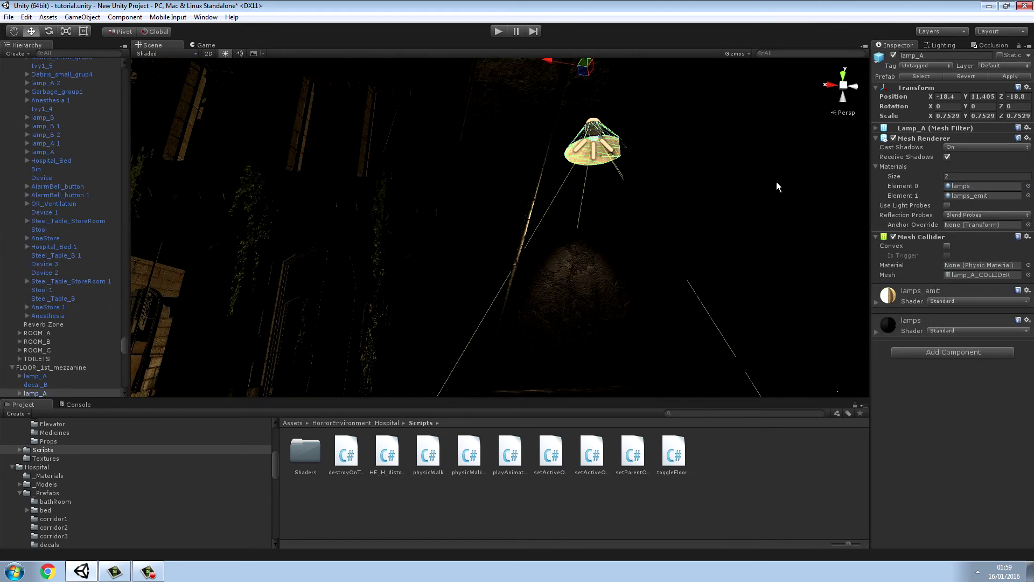
click(592, 153)
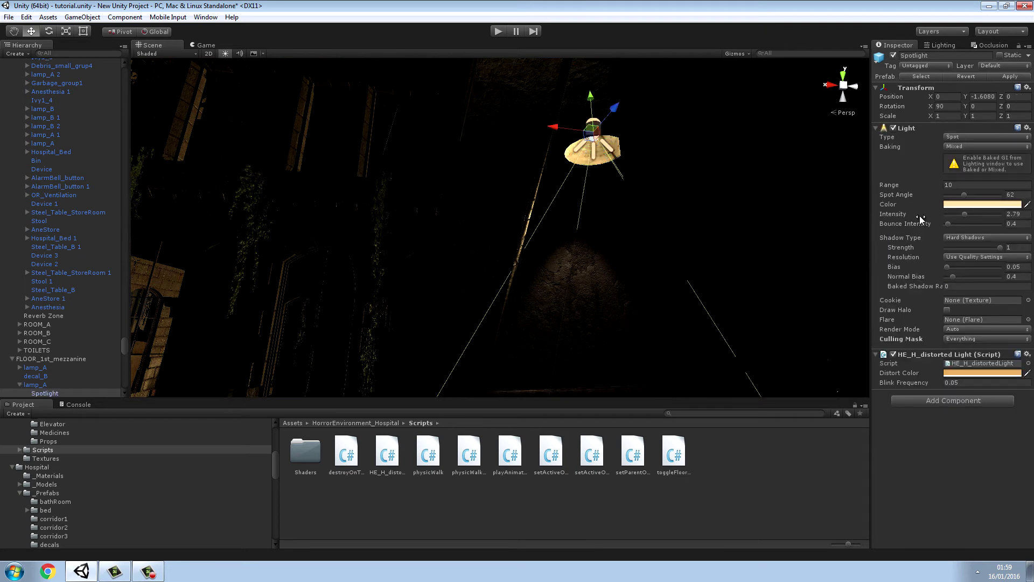
right_drag(735, 244, 729, 283)
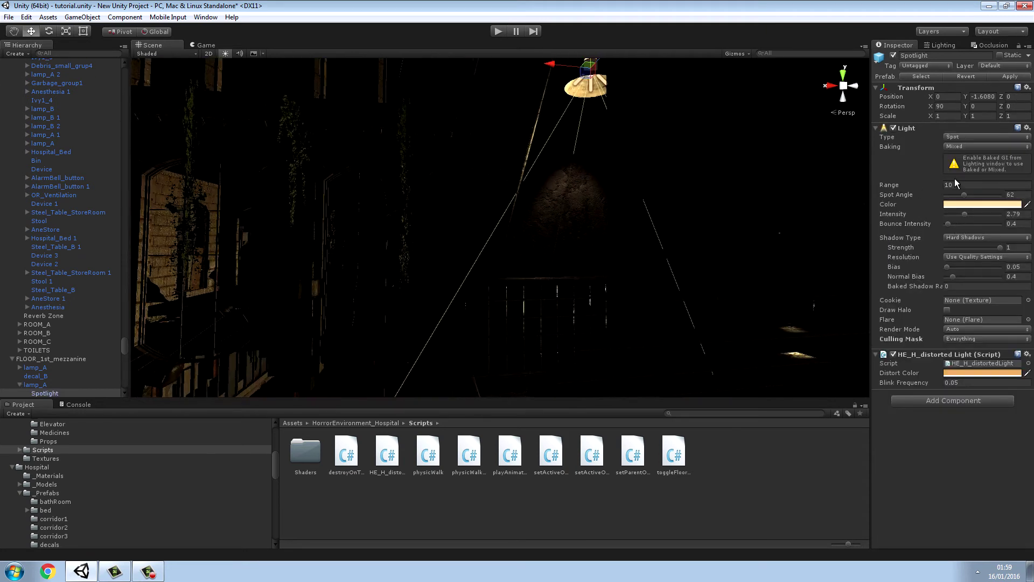
drag(964, 195, 979, 195)
Set the spot angle of the spotlight in the second-floor lamp_A beside the wooden post to 113.
right_drag(583, 210, 535, 156)
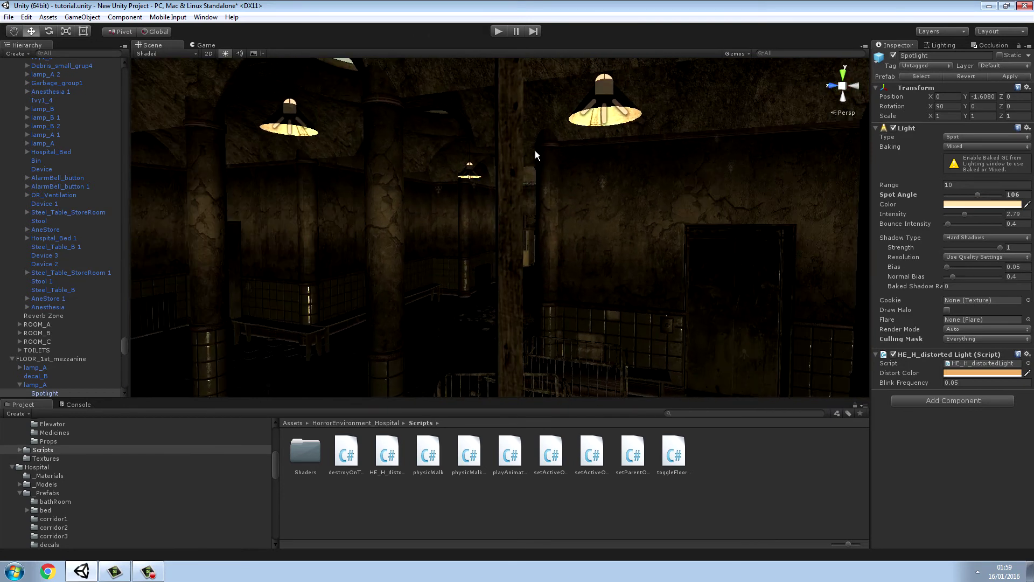
click(603, 120)
mouse_move(663, 127)
right_down()
mouse_move(704, 162)
mouse_move(660, 97)
mouse_move(599, 60)
right_up()
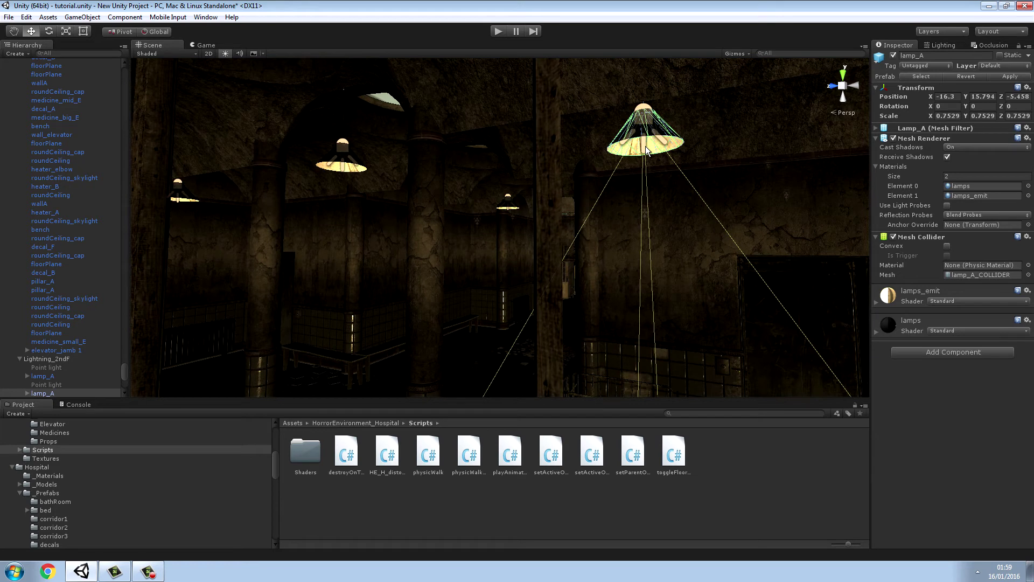
click(644, 148)
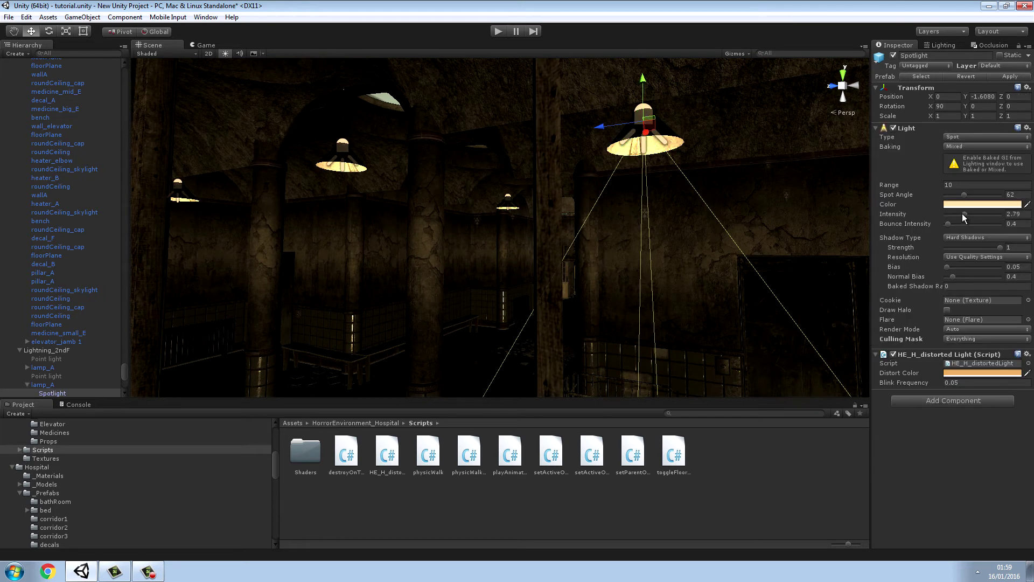
drag(964, 194, 980, 195)
Widen the spotlight of the second-floor lamp_A hanging below the round skylight to a spot angle of 123.
right_drag(598, 246, 663, 208)
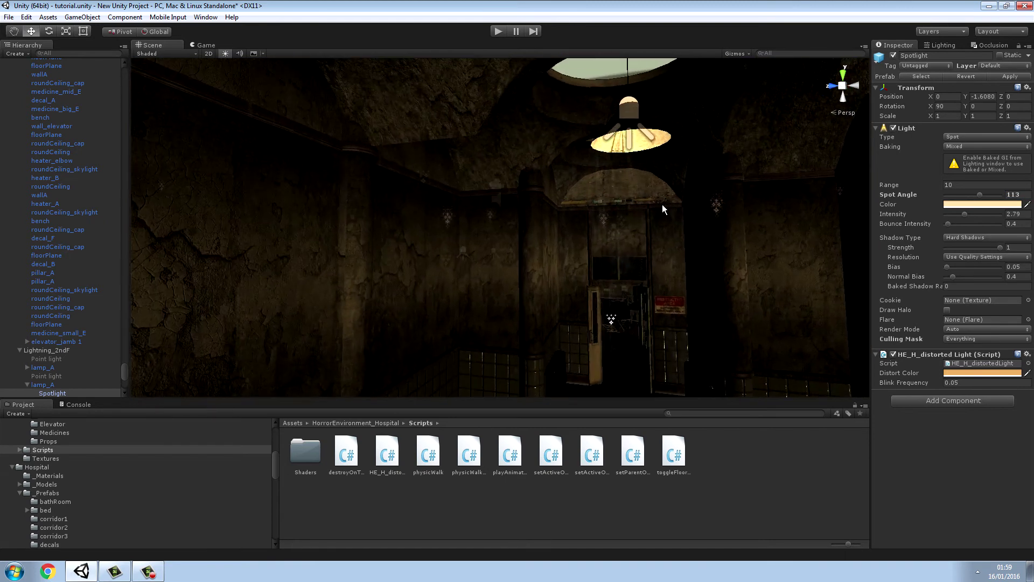
click(629, 144)
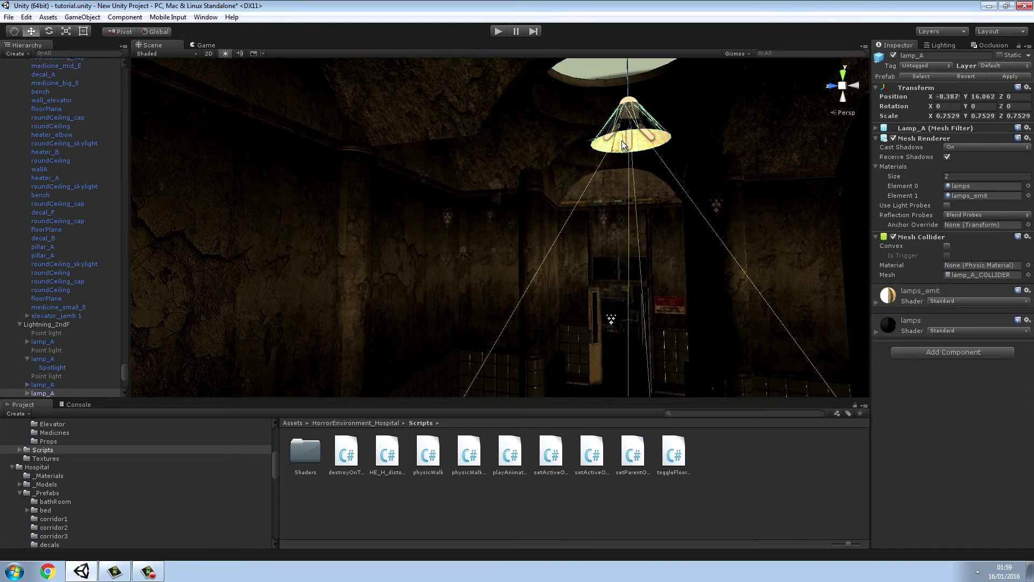
click(632, 149)
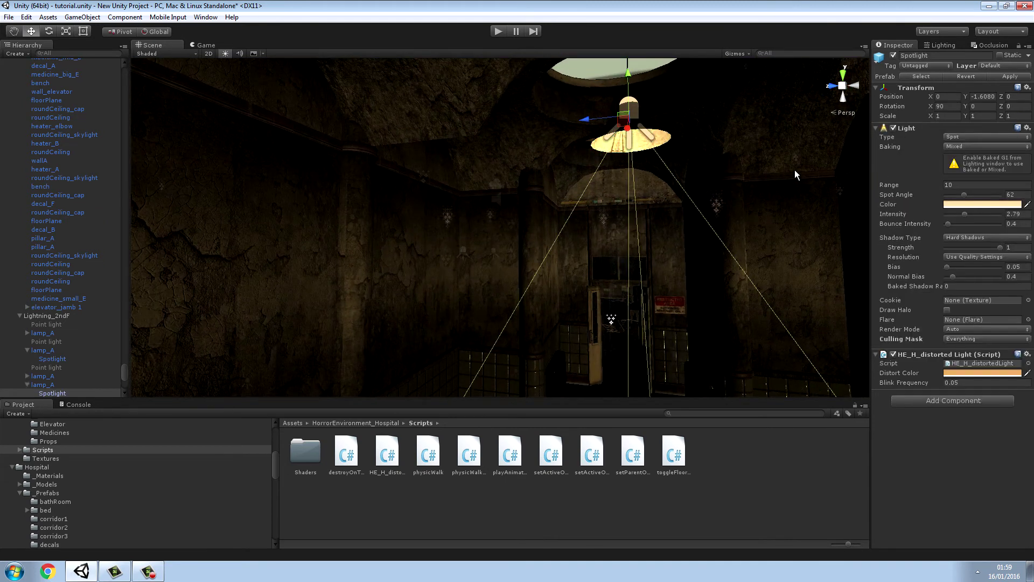
drag(949, 196, 987, 195)
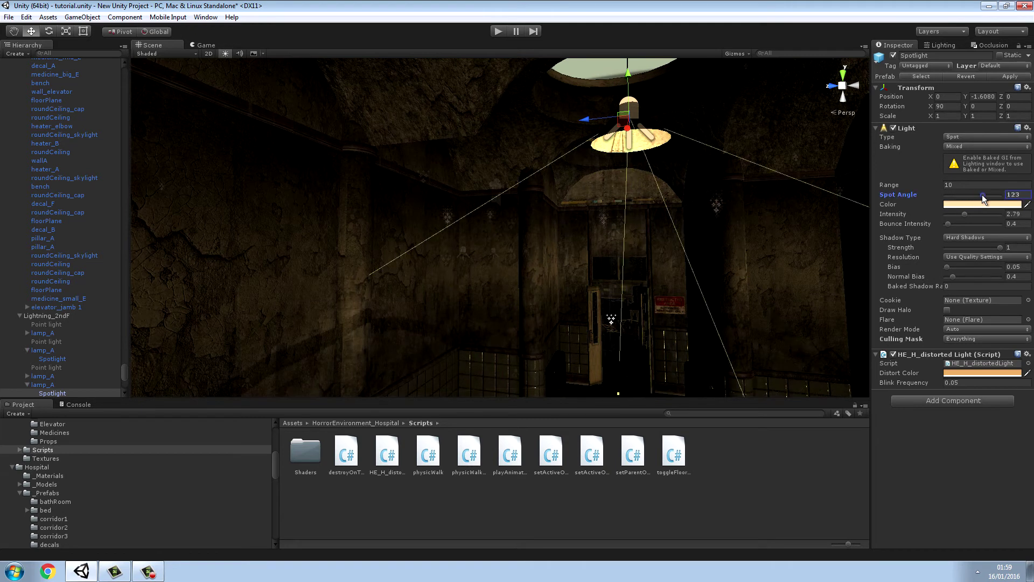
Set the spot angle to 123 for the dimmer second-floor lamp_A spotlight near the exit sign.
right_drag(532, 209, 400, 183)
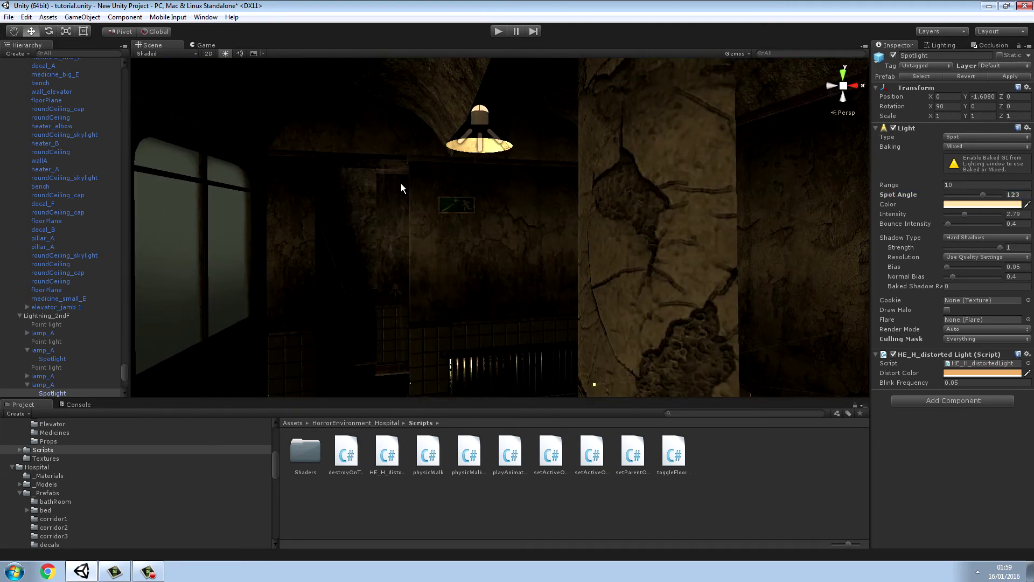
click(480, 146)
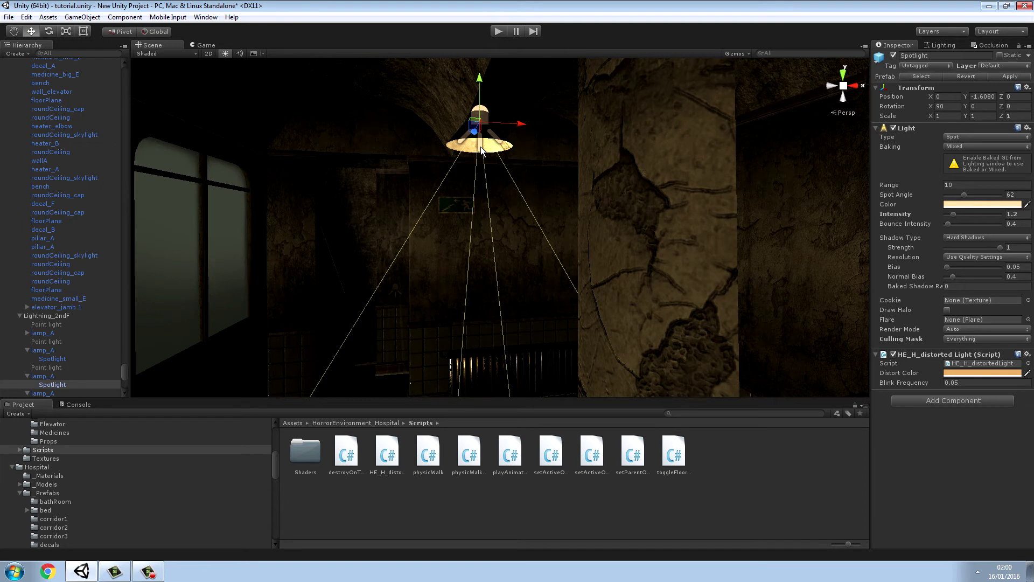
drag(964, 194, 981, 192)
Run the scene briefly in play mode and stop it.
right_drag(851, 216, 511, 49)
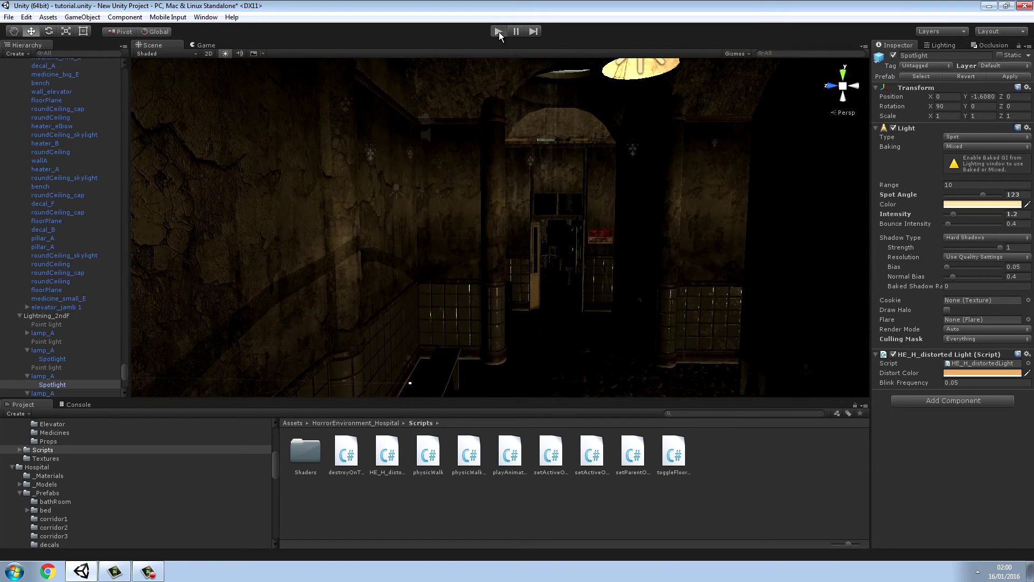
click(499, 31)
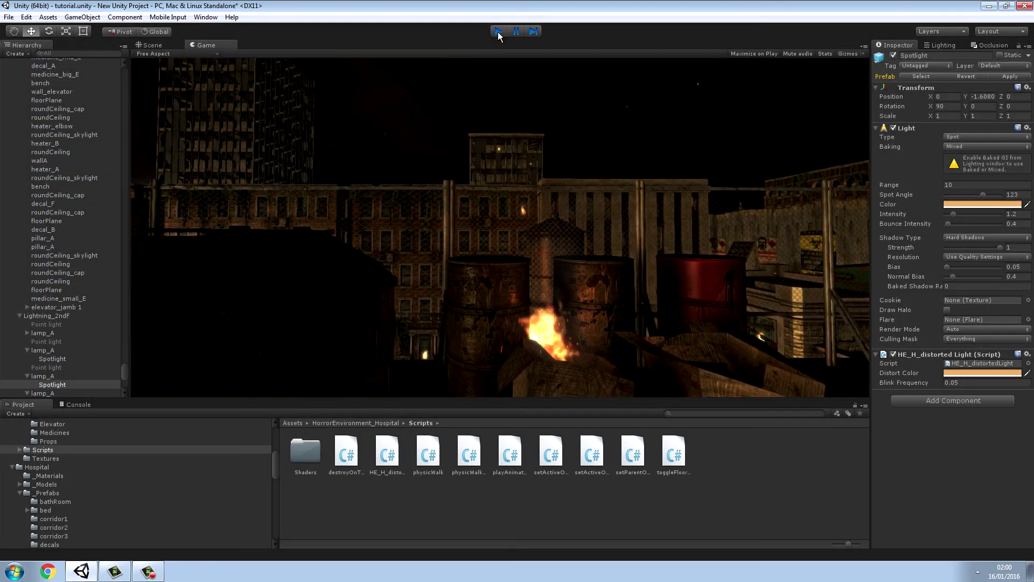
click(497, 32)
Set the spot angle to 95 for the spotlight of the second-floor lamp_A near the tiled wall with windows.
right_drag(508, 76, 179, 481)
key(w)
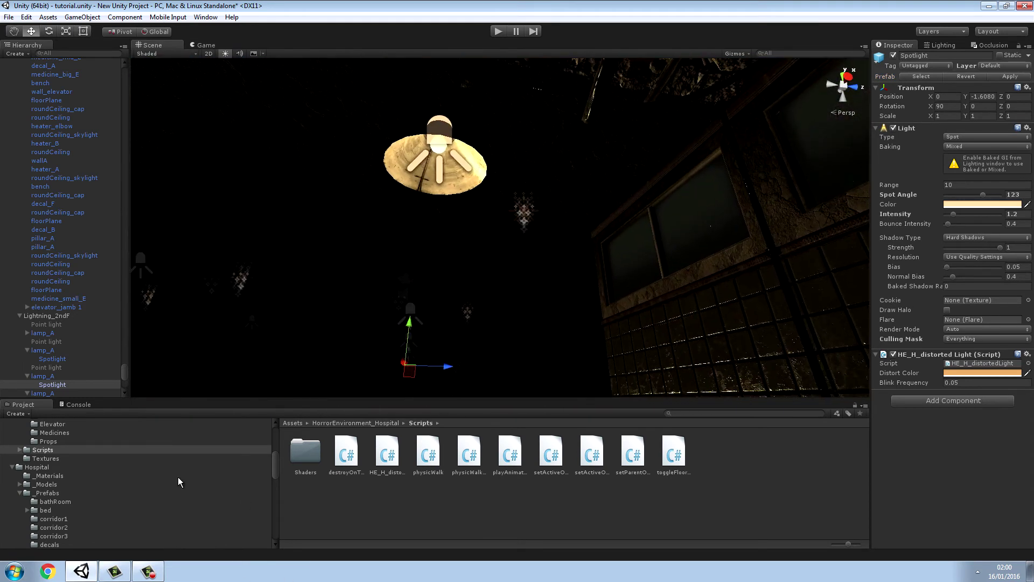
click(437, 177)
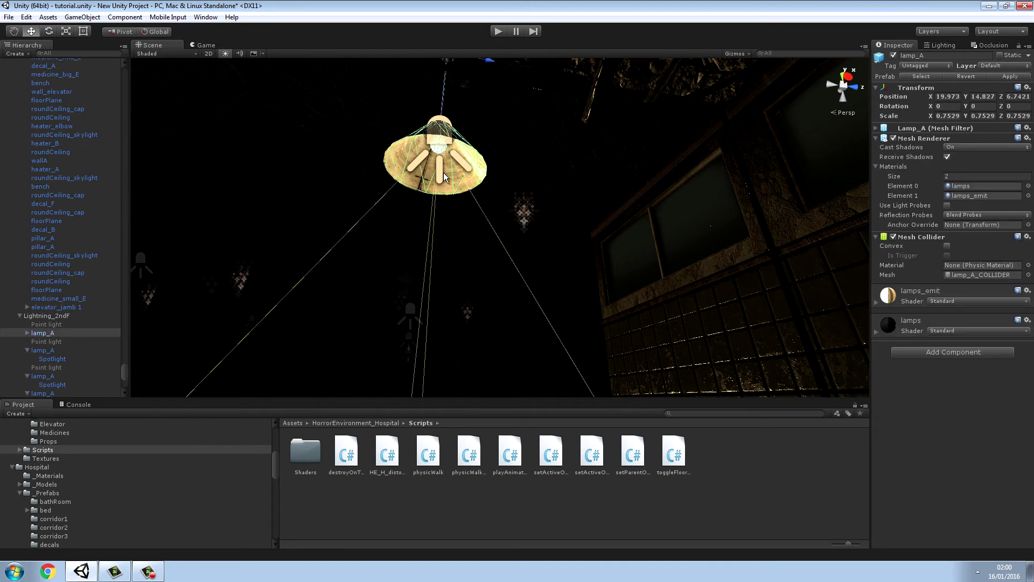
click(444, 173)
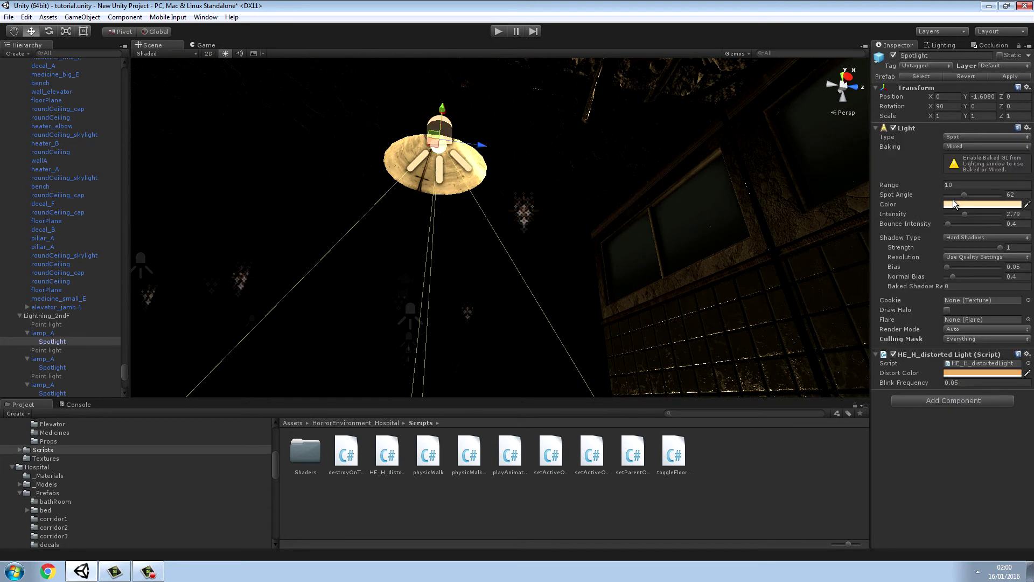
drag(964, 195, 974, 197)
Play-test the scene to check the widened ceiling lamp spotlights, and stop the test.
click(498, 32)
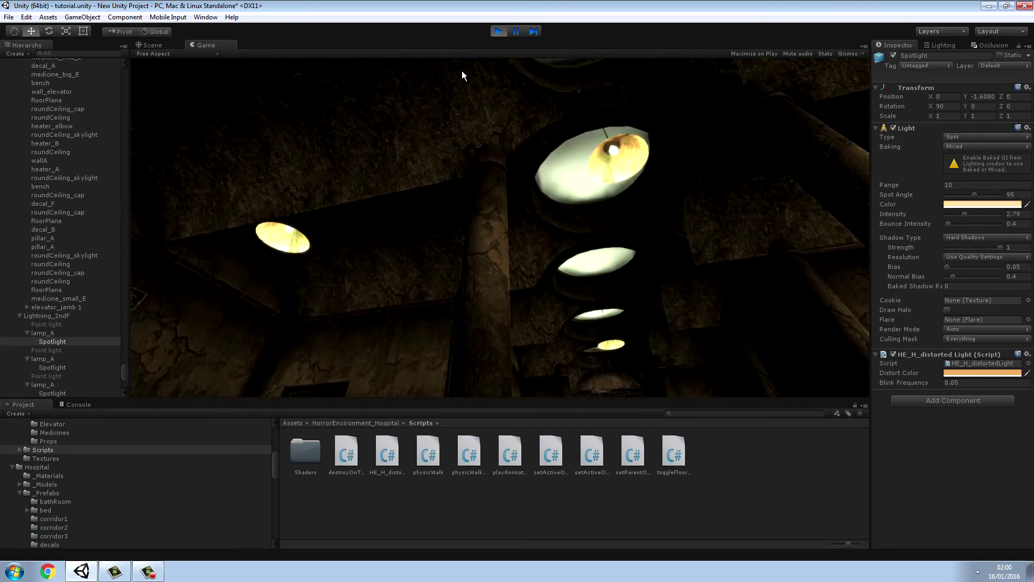
click(501, 33)
right_drag(568, 217, 208, 324)
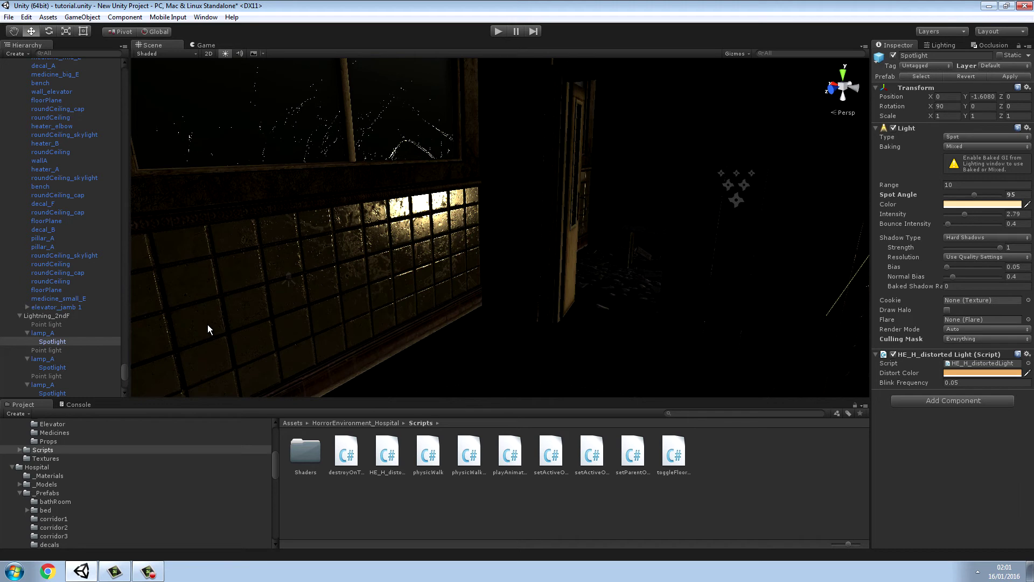
Collapse the CG 1, CG, locker and locker 1 groups in the scene hierarchy.
drag(125, 373, 124, 72)
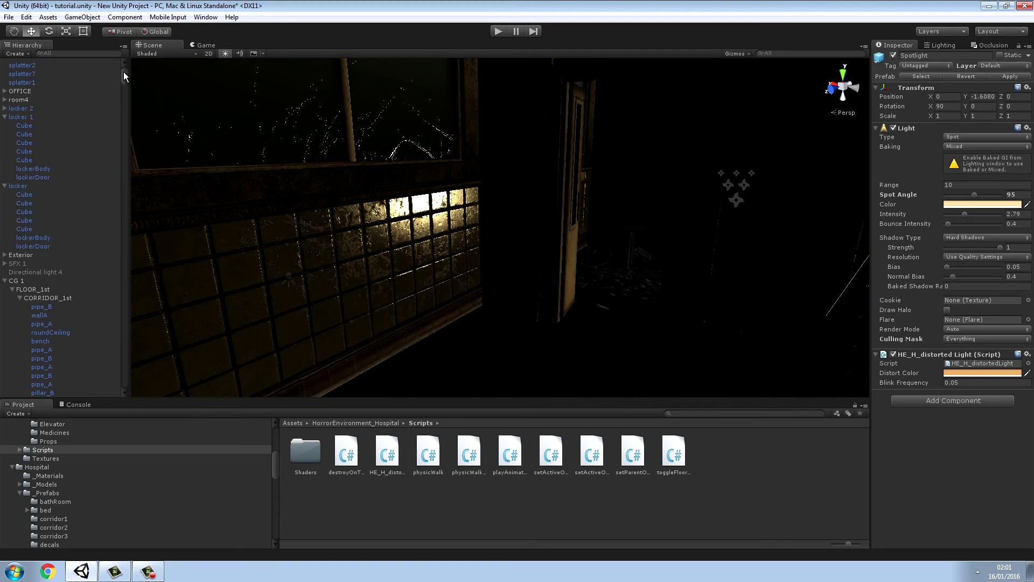
click(5, 281)
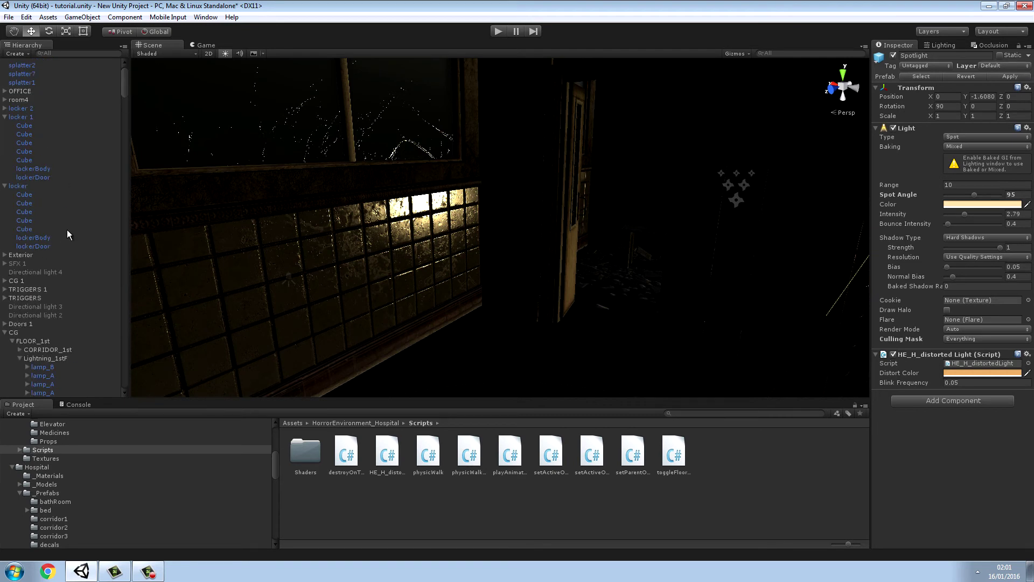
click(5, 333)
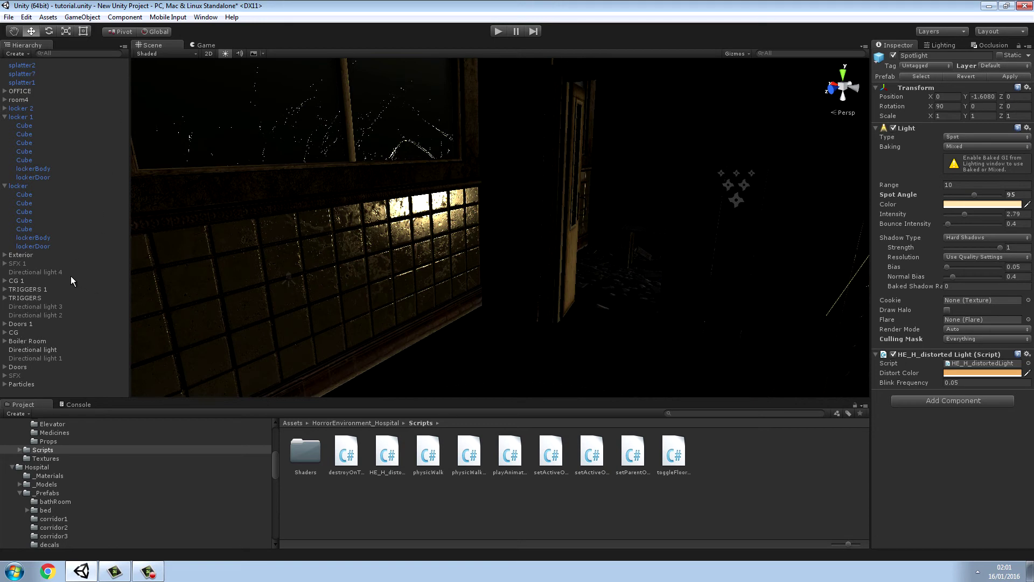
click(5, 186)
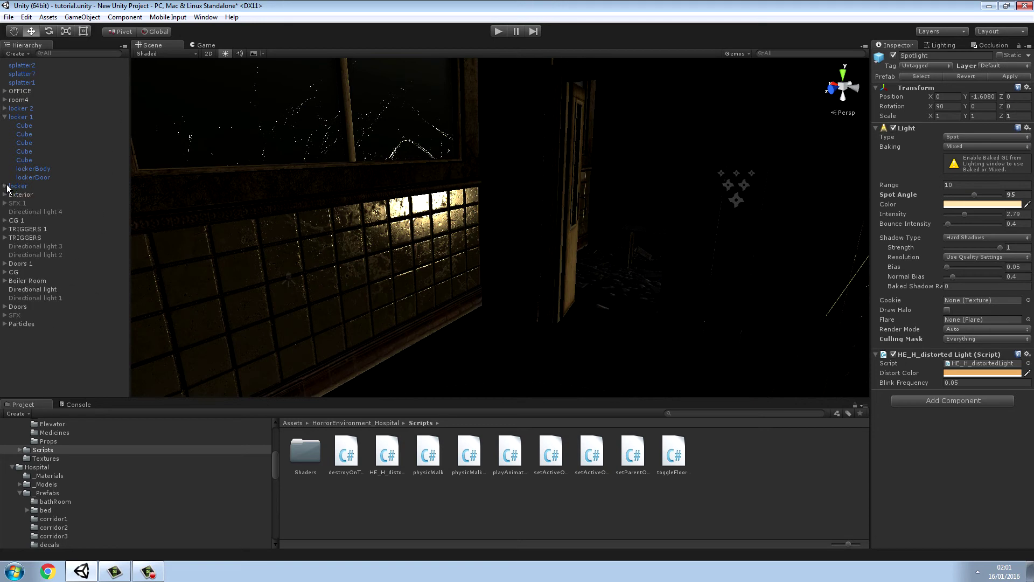
click(5, 116)
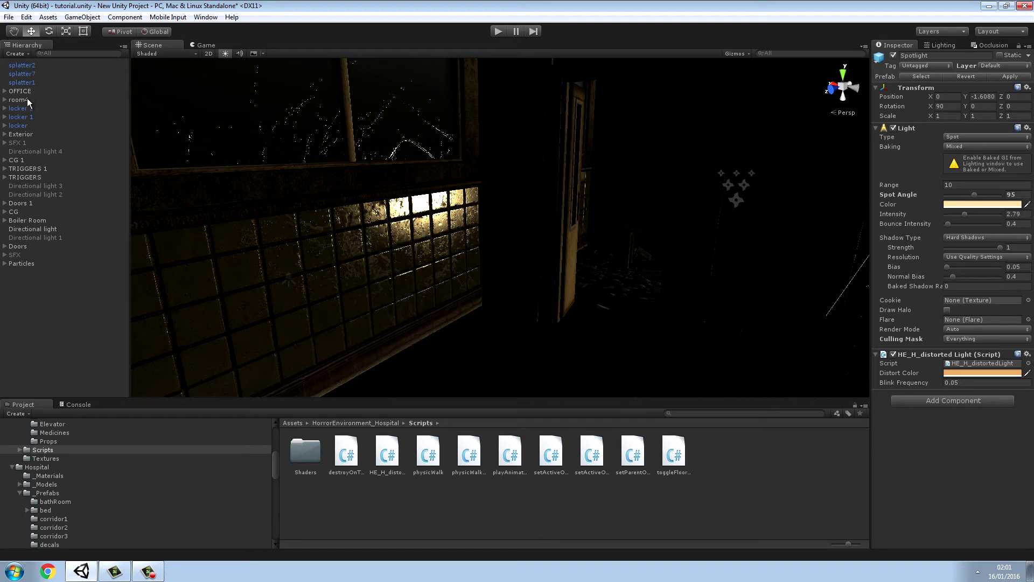
Expand the CG 1 group in the hierarchy down to the contents of its FLOOR_2nd group, keeping the other floor groups collapsed.
click(27, 99)
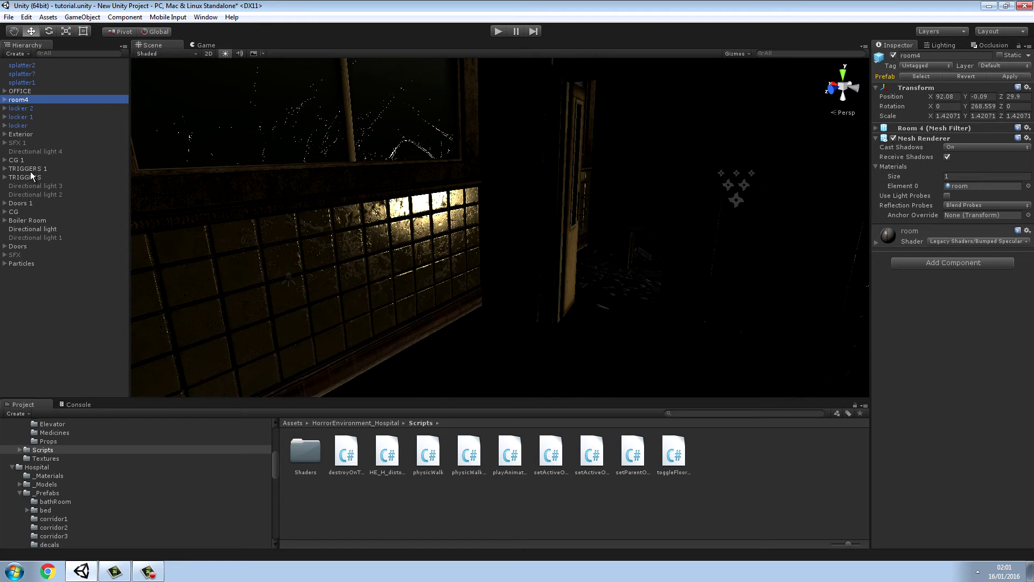
click(5, 160)
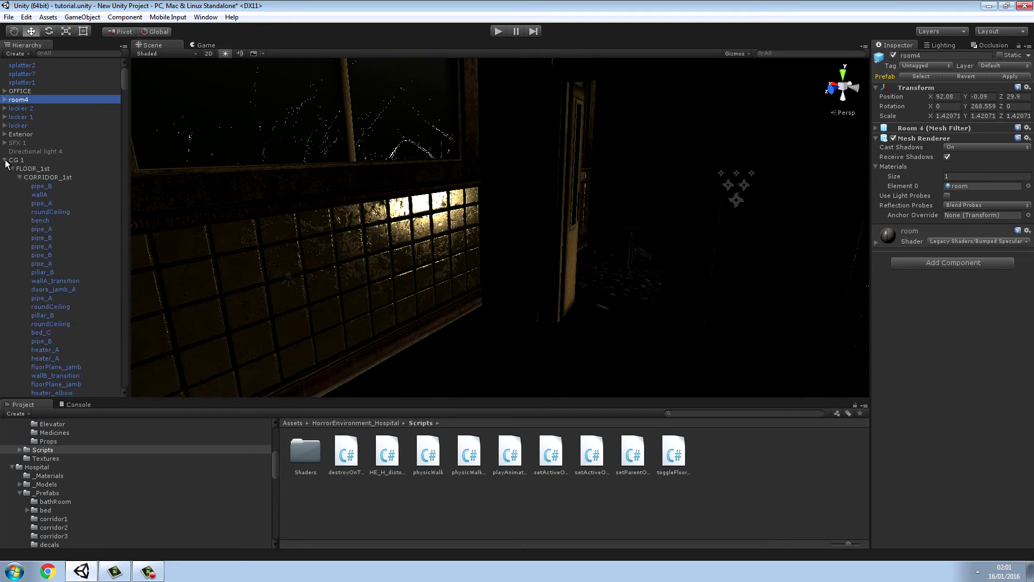
click(19, 176)
click(20, 186)
click(20, 185)
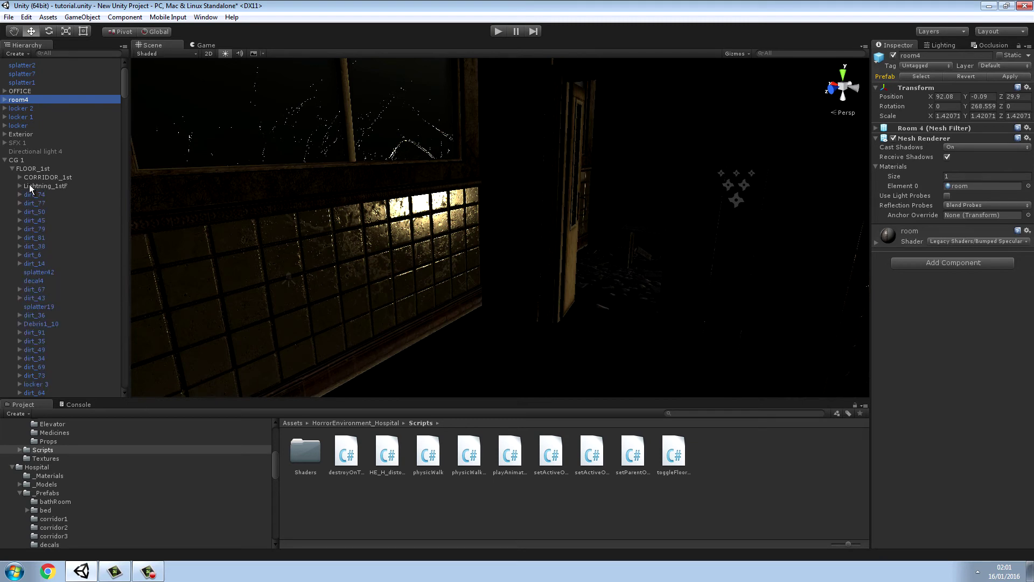
click(12, 169)
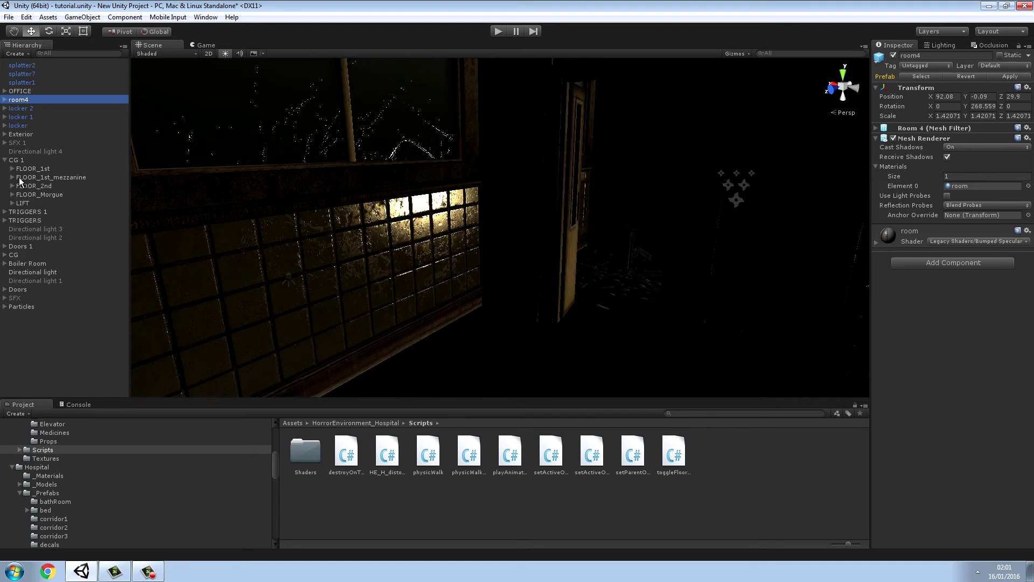
click(12, 177)
click(12, 178)
click(13, 186)
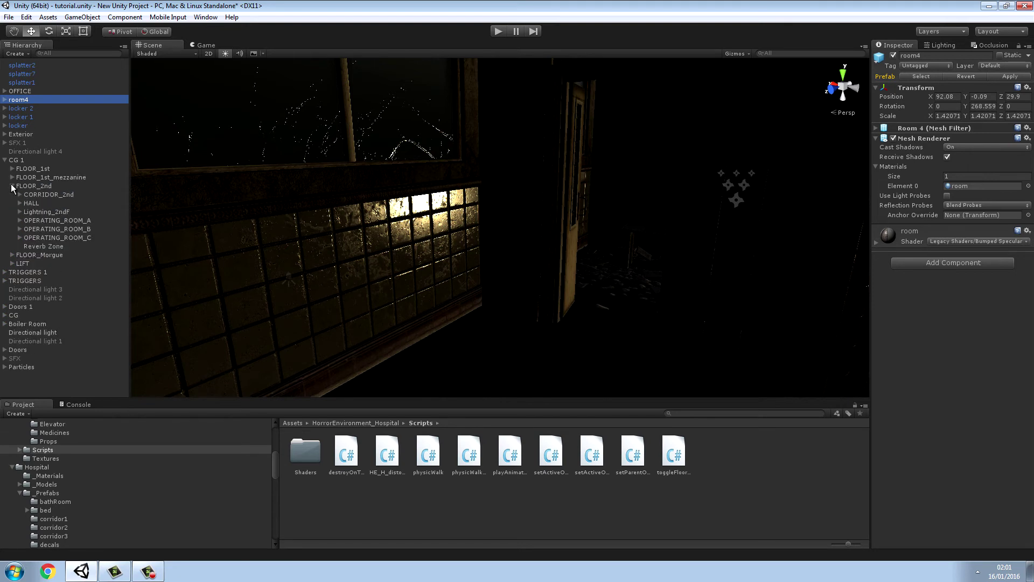
Move splatter2, splatter7, splatter1, locker 2, locker 1 and locker into the HALL group under FLOOR_2nd, and collapse CG 1.
click(31, 67)
ctrl+click(32, 74)
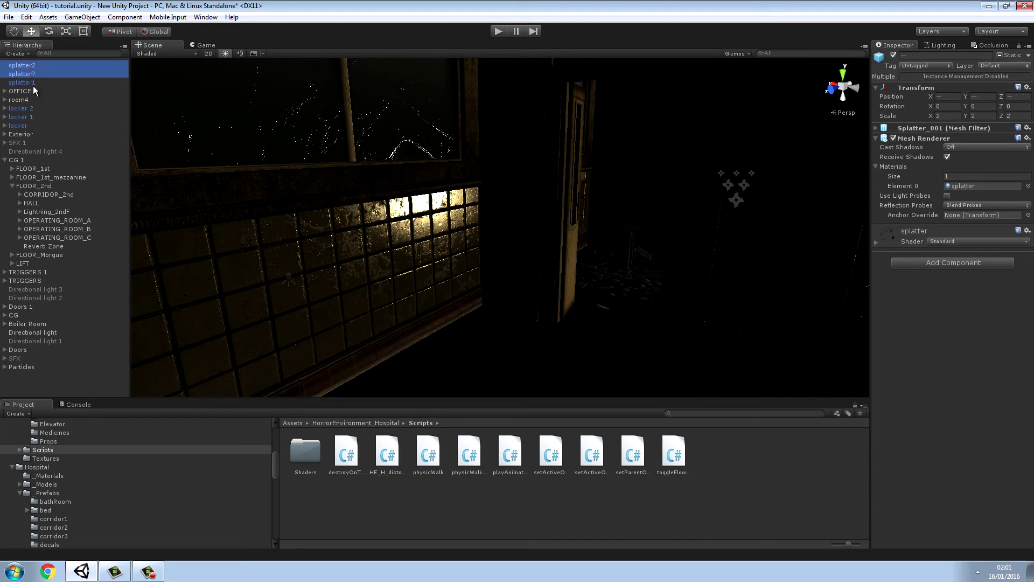
ctrl+click(34, 83)
ctrl+click(29, 109)
ctrl+click(31, 118)
ctrl+click(24, 126)
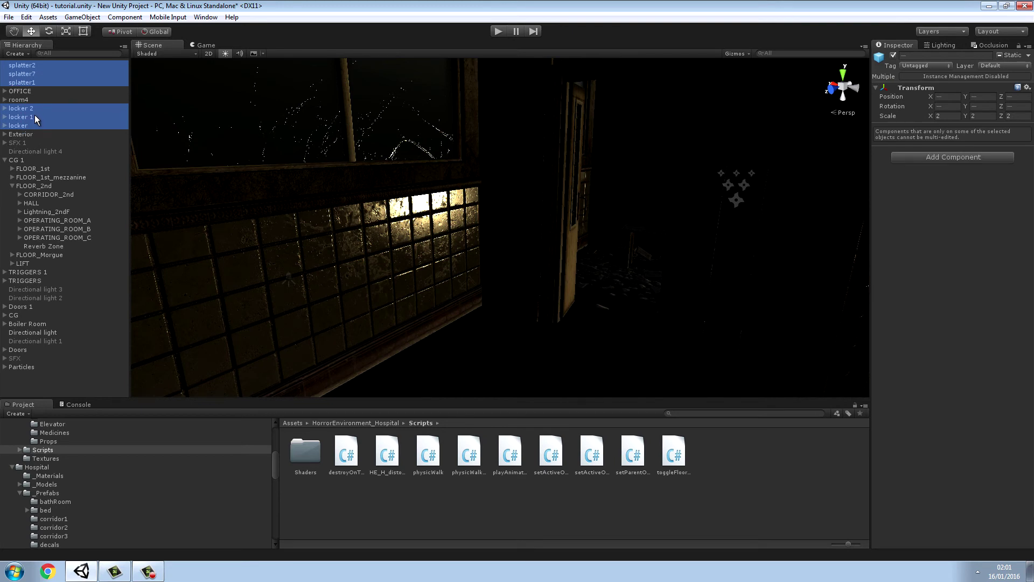
drag(35, 116, 36, 205)
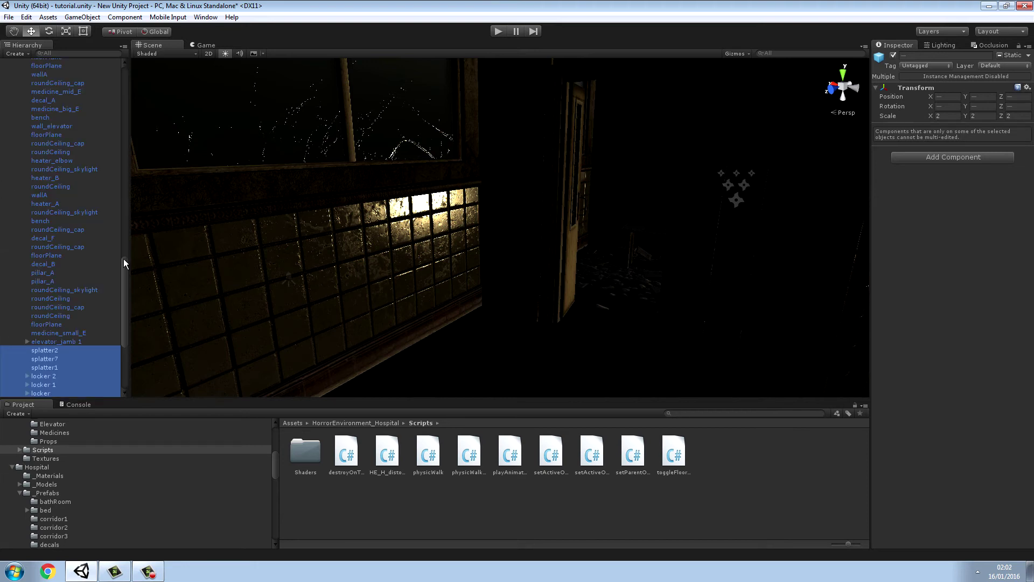
drag(125, 272, 144, 70)
click(5, 108)
Set the spot angle to 110 and the intensity to 3.14 for the spotlight of the dark corridor's second-floor lamp_B.
right_drag(256, 156, 847, 115)
key(w)
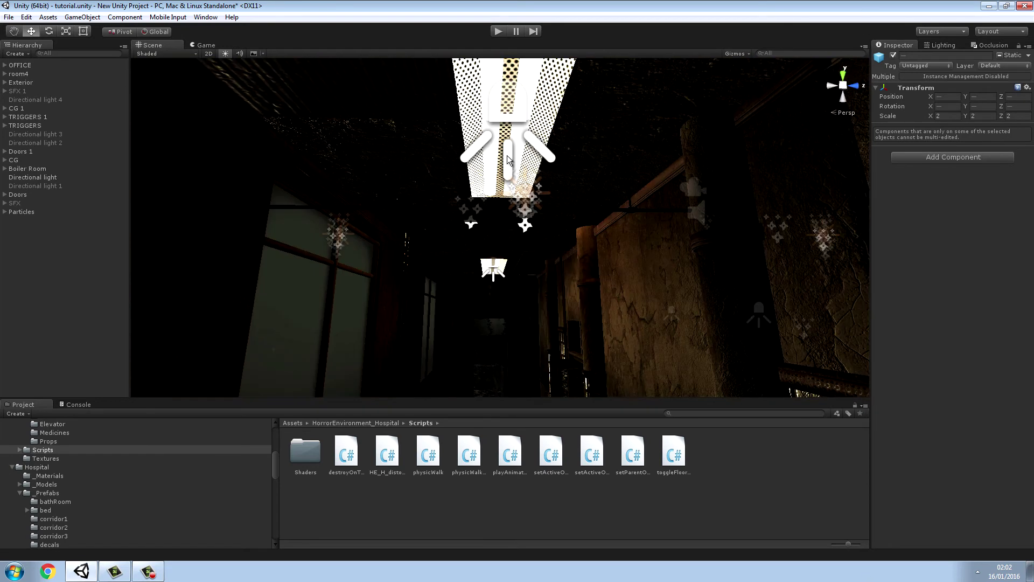
click(509, 157)
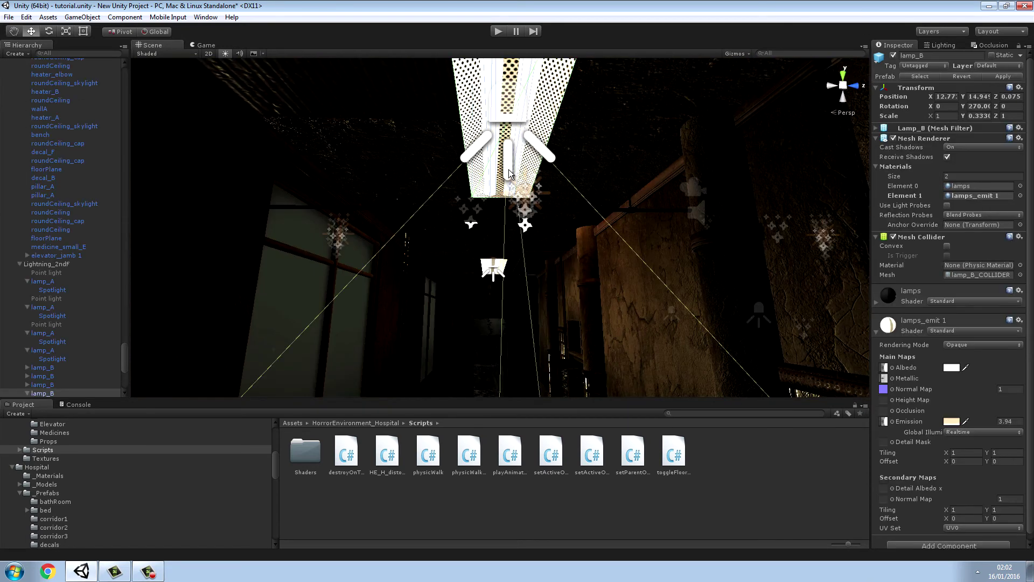
click(509, 176)
right_drag(510, 176, 671, 247)
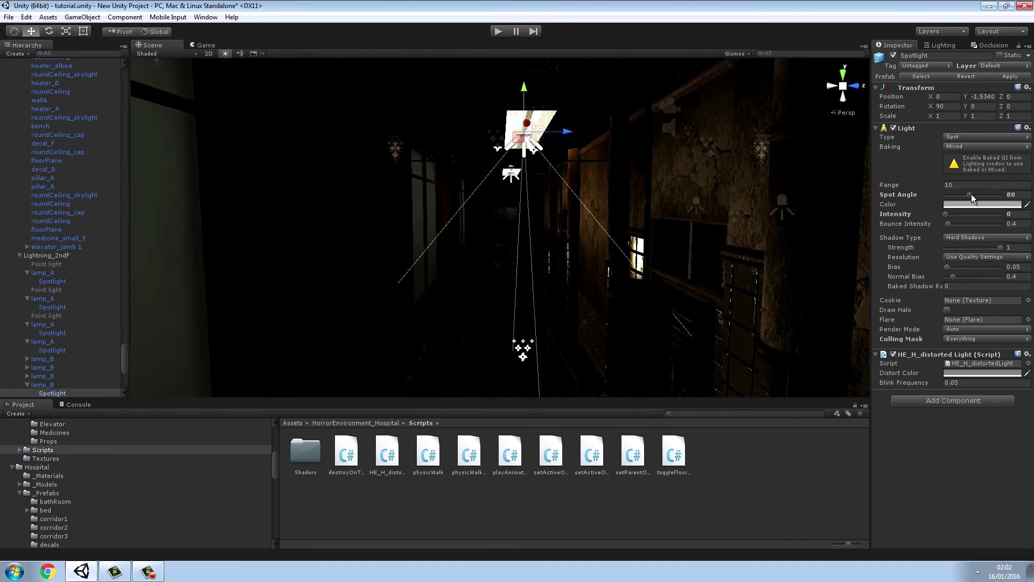
drag(969, 195, 966, 217)
Set the spot angle to 97 and the intensity to 5.24 for the lamp_B spotlight near the frosted corridor window.
right_drag(645, 271, 119, 213)
key(w)
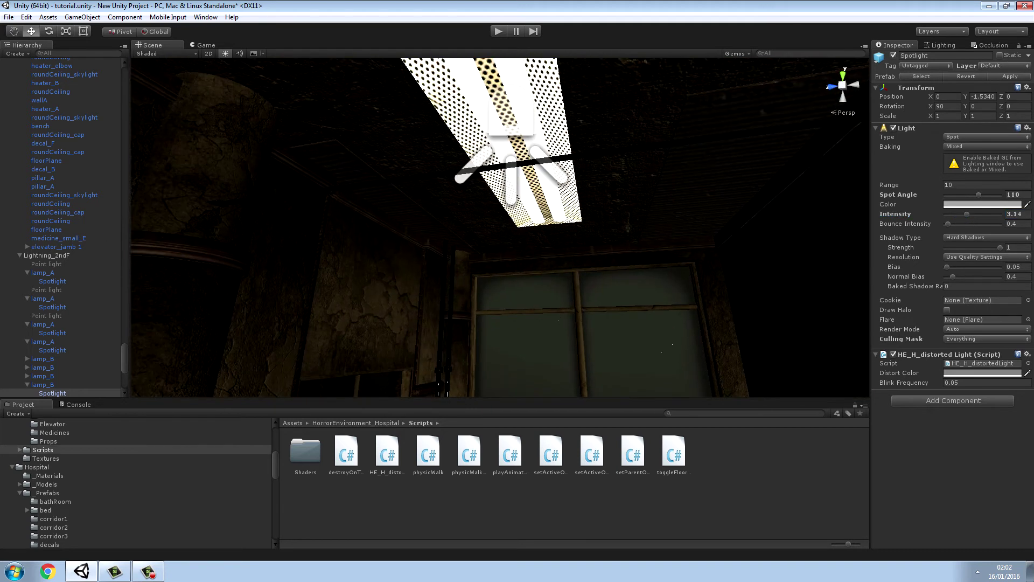
click(512, 201)
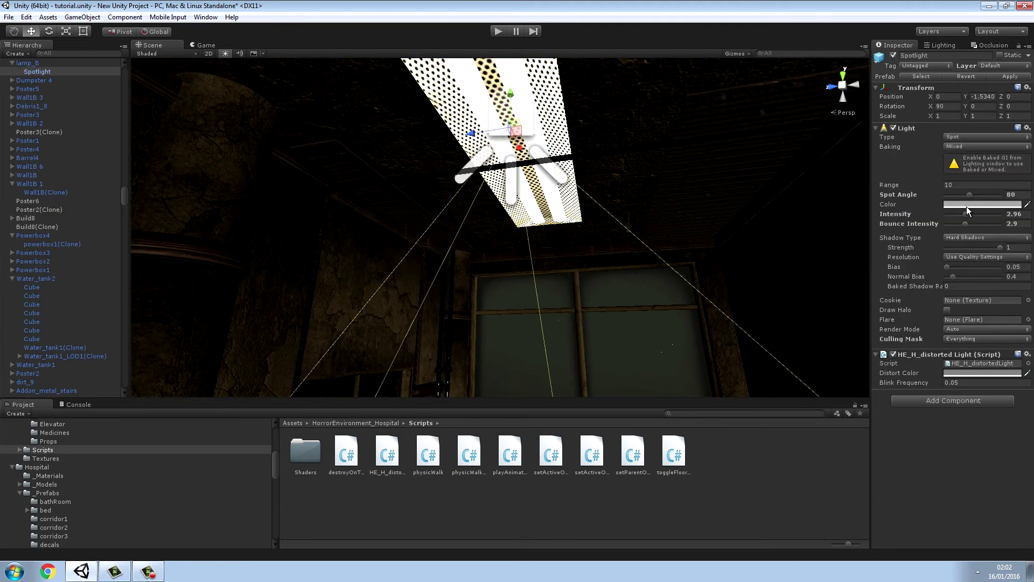
mouse_move(964, 214)
mouse_down()
mouse_move(977, 214)
mouse_move(976, 193)
mouse_move(983, 213)
mouse_up()
Set the intensity to 2.9 for the unlit second-floor lamp_B spotlight with the 143 spot angle farther along the corridor.
right_drag(479, 295, 629, 124)
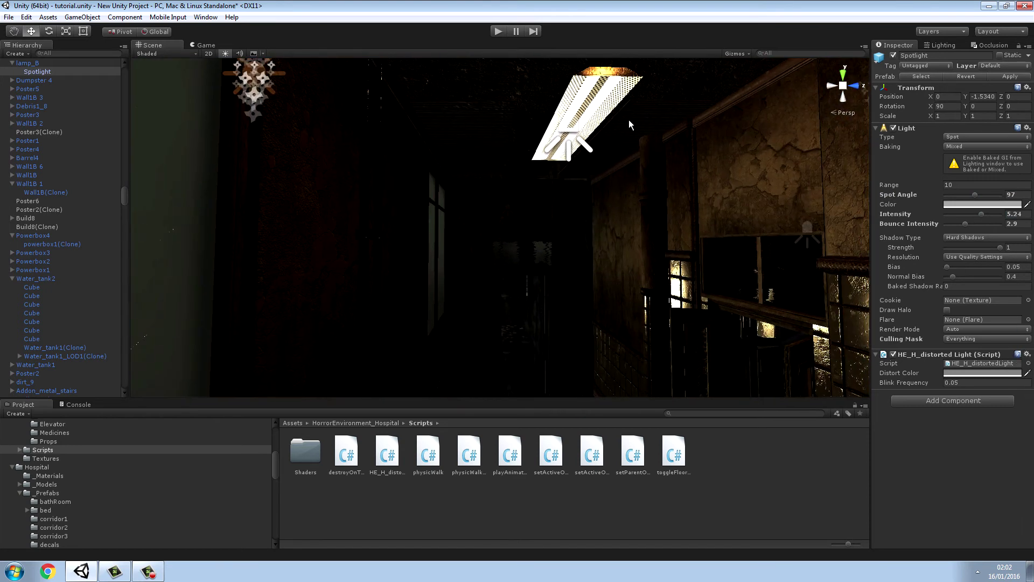
click(572, 158)
click(570, 159)
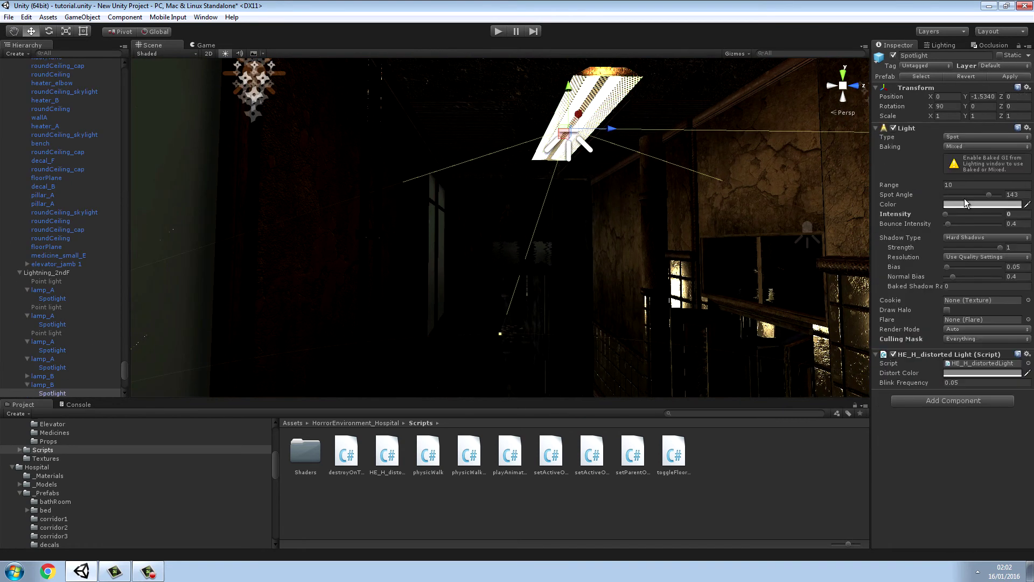
drag(948, 215, 965, 214)
Play-test the scene to check the adjusted corridor lamp_B spotlights, and stop the test.
click(498, 32)
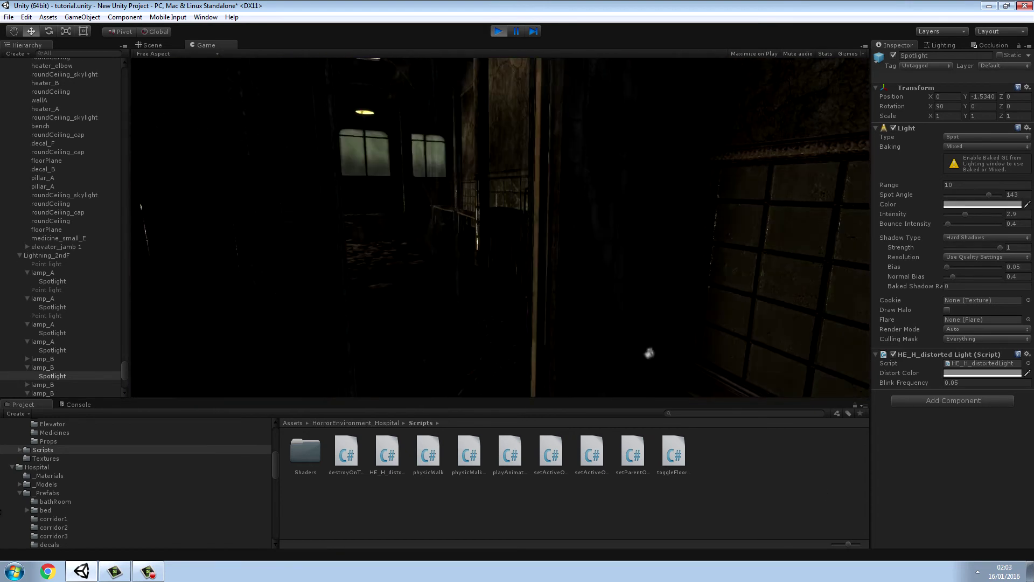
click(505, 31)
Set the intensity to 2.94 for the spotlight of the parent lamp_B in the room with armchairs and a table.
key(w)
right_drag(585, 188, 124, 243)
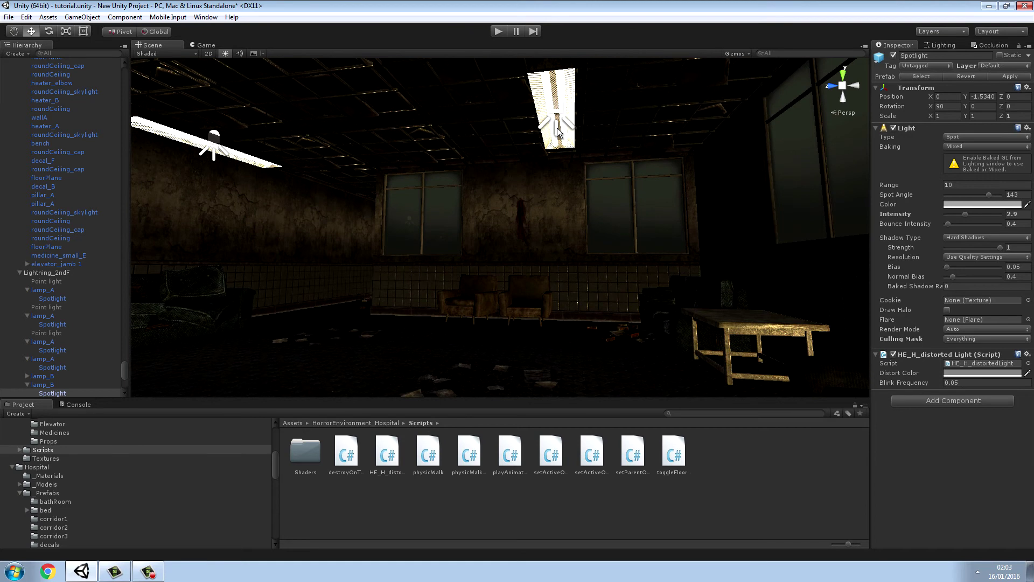
click(558, 130)
click(557, 131)
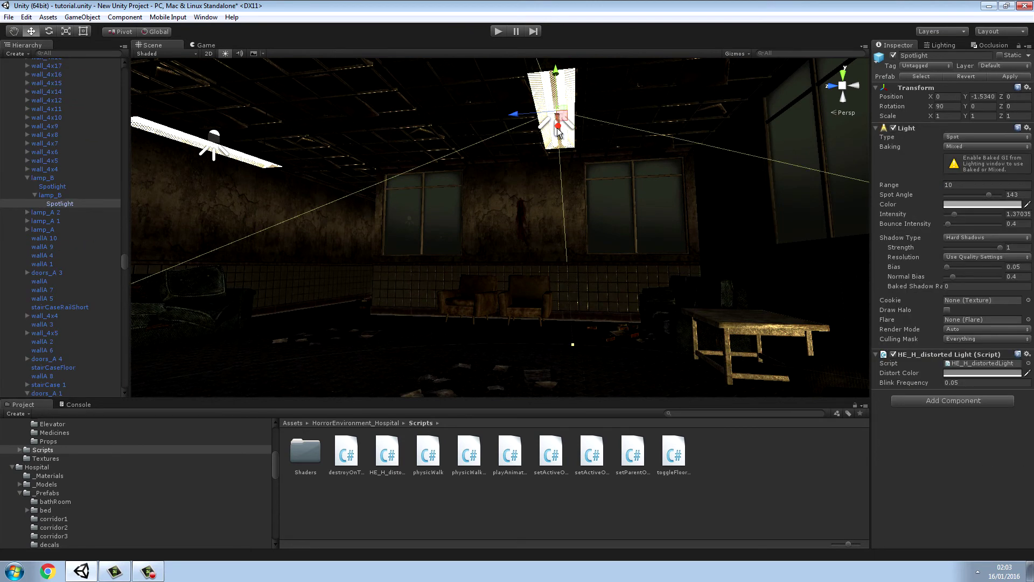
click(214, 158)
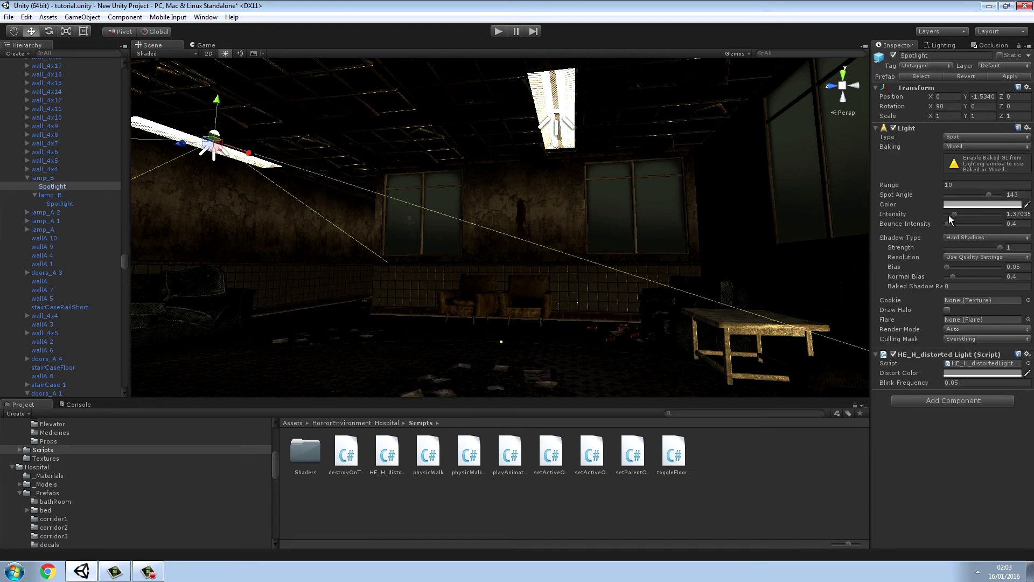
drag(954, 214, 963, 212)
Set the intensity to 1.84 for the spotlight of lamp_B 4 beside the tiled wall.
right_drag(836, 196, 0, 206)
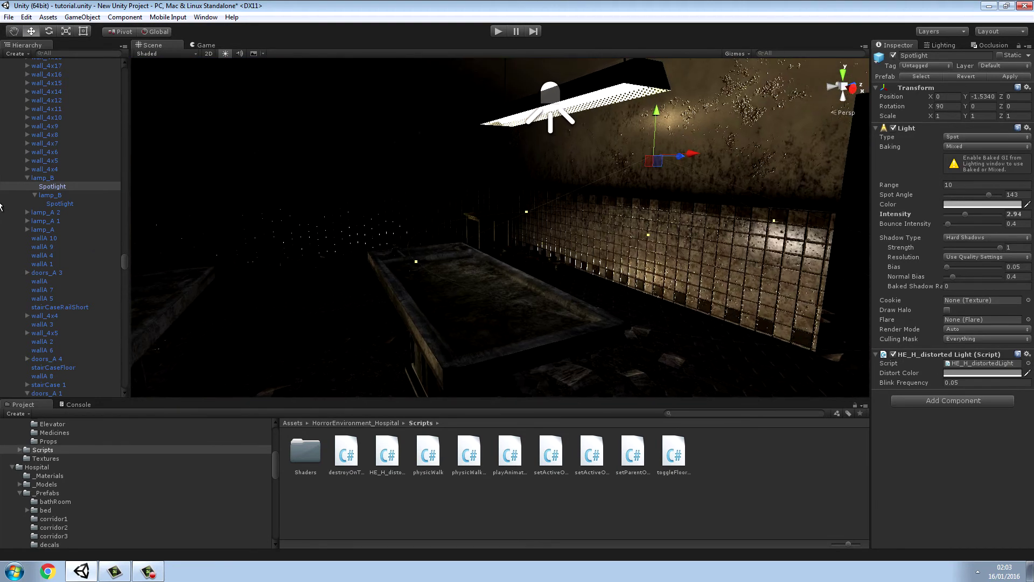
click(549, 131)
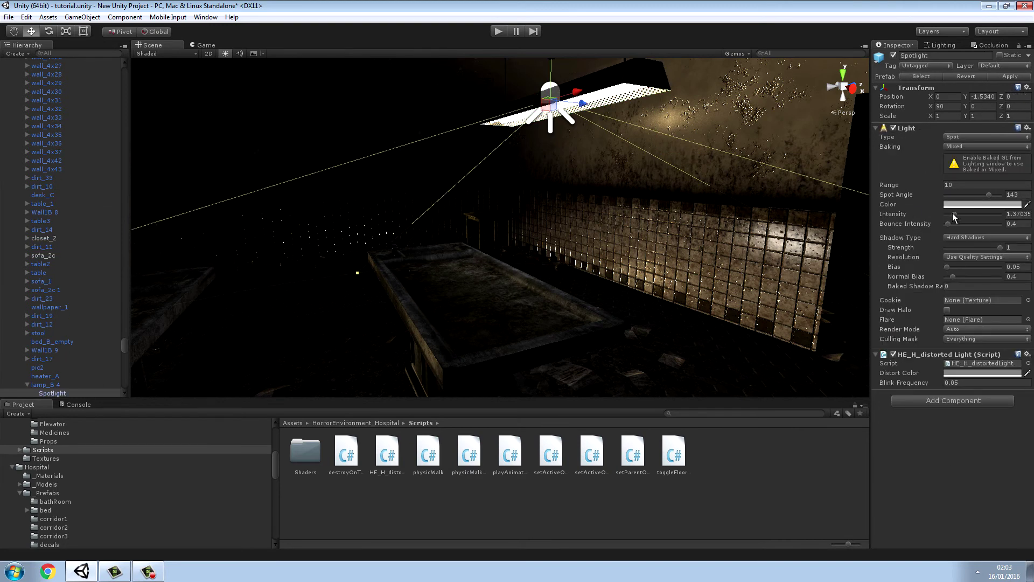
drag(952, 215, 956, 216)
Set the intensity to 3.1 for the spotlight of lamp_B 2 in the dark room beyond the doorway.
right_drag(580, 200, 524, 155)
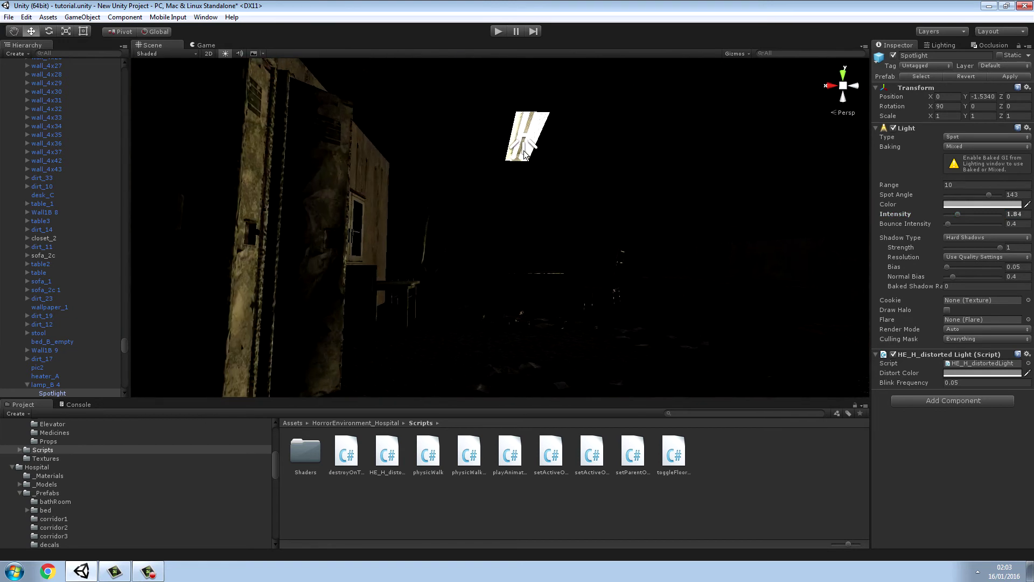
click(524, 154)
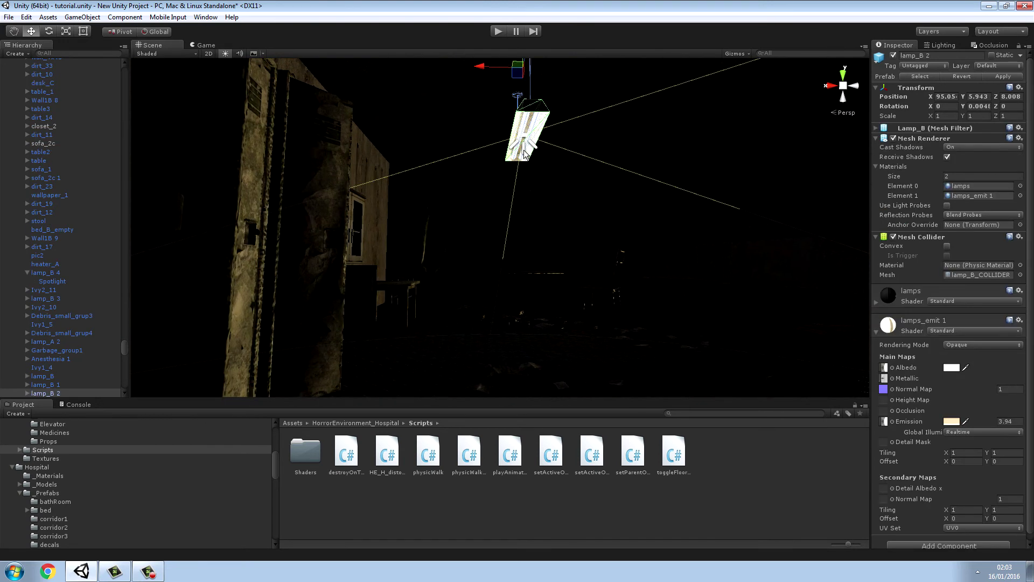
click(524, 154)
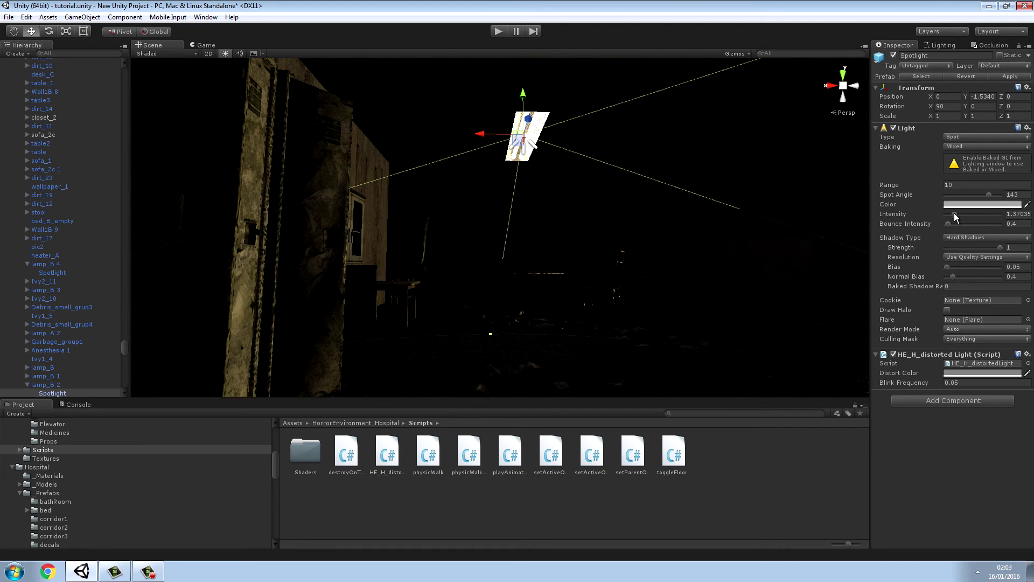
Set the intensity to 5.76 for the lamp_B spotlight in the ward with metal beds, and run the scene.
right_drag(639, 159, 474, 171)
key(w)
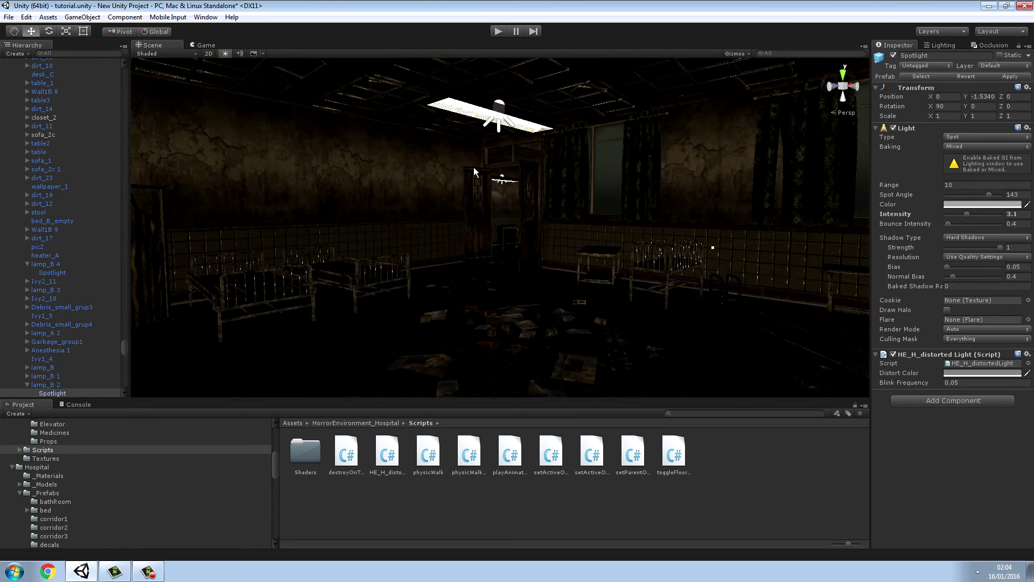
click(500, 132)
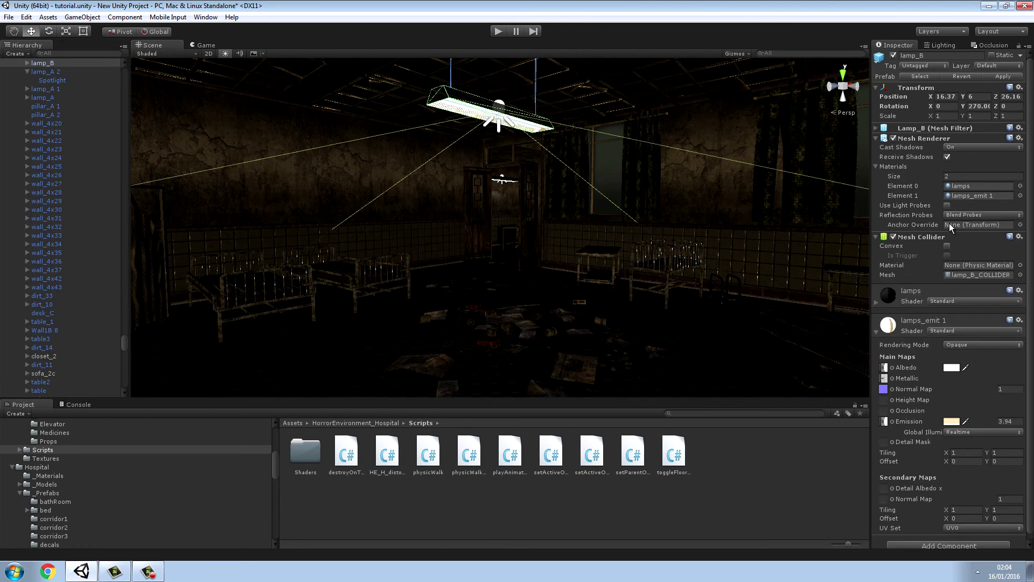
click(499, 132)
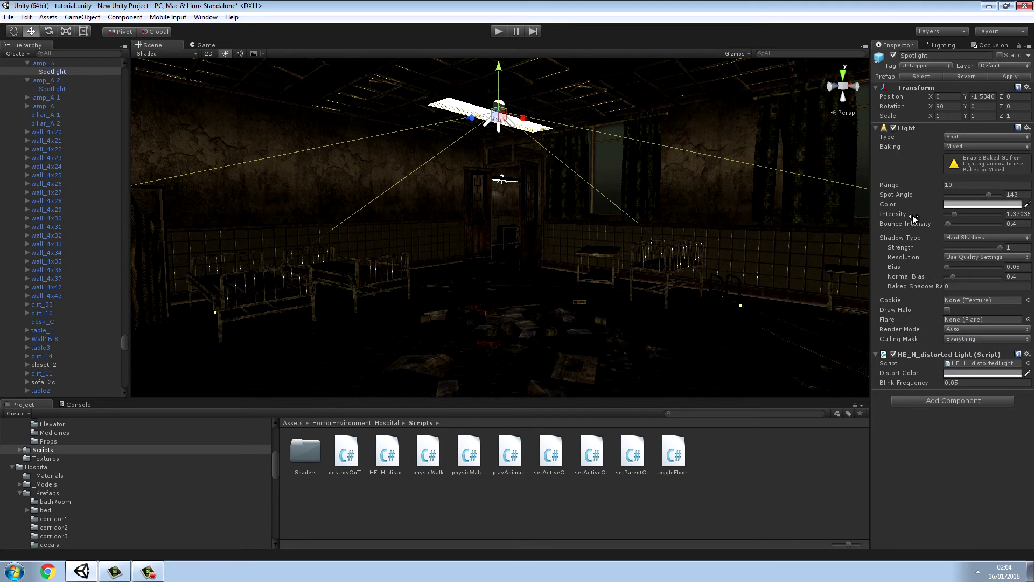
drag(955, 214, 985, 214)
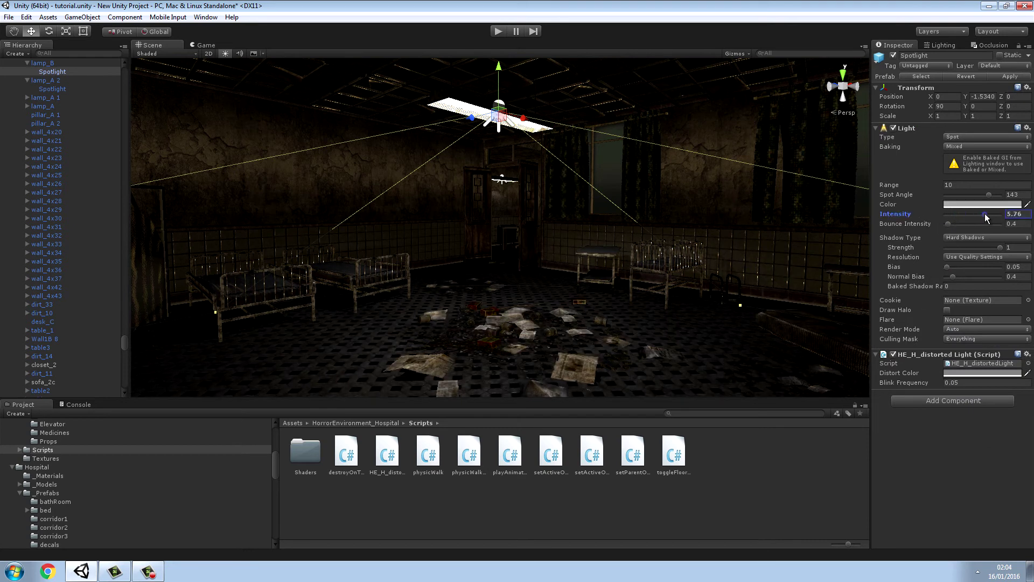
click(498, 32)
Find the active Directional light by searching the hierarchy for "direct" and lower its intensity to 0.41, checking the exterior yard.
text(d)
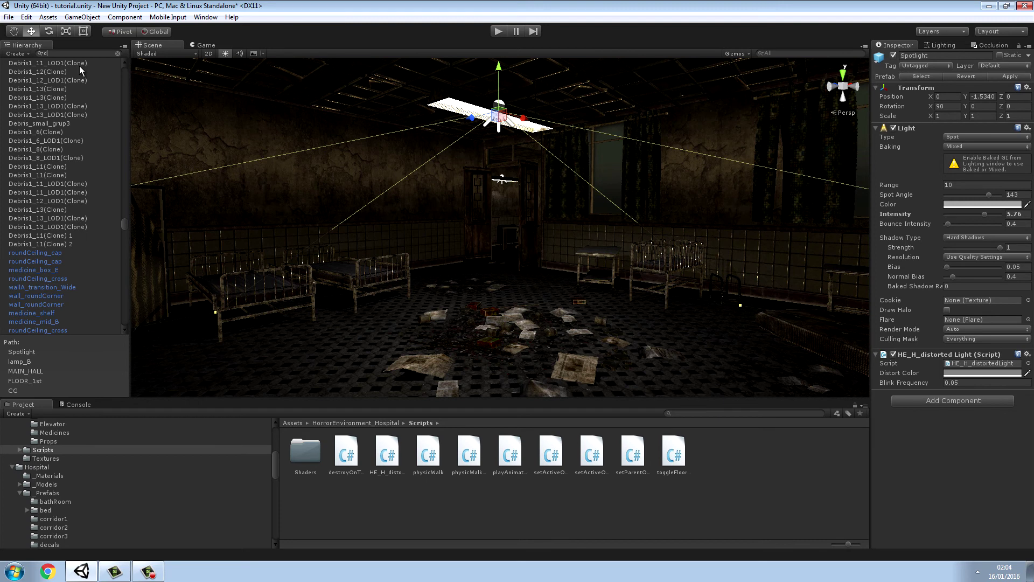
text(irect)
click(51, 91)
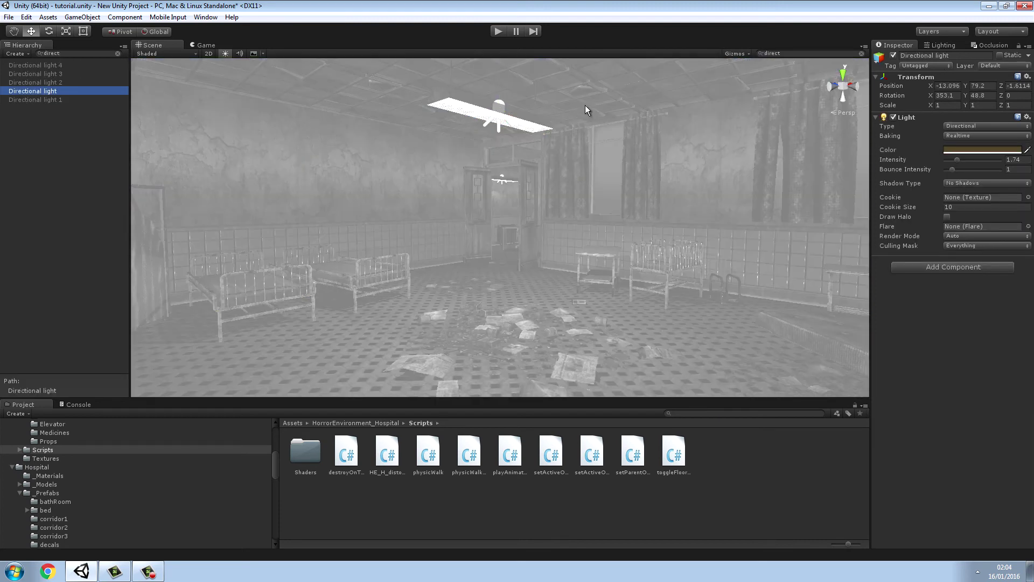
click(117, 54)
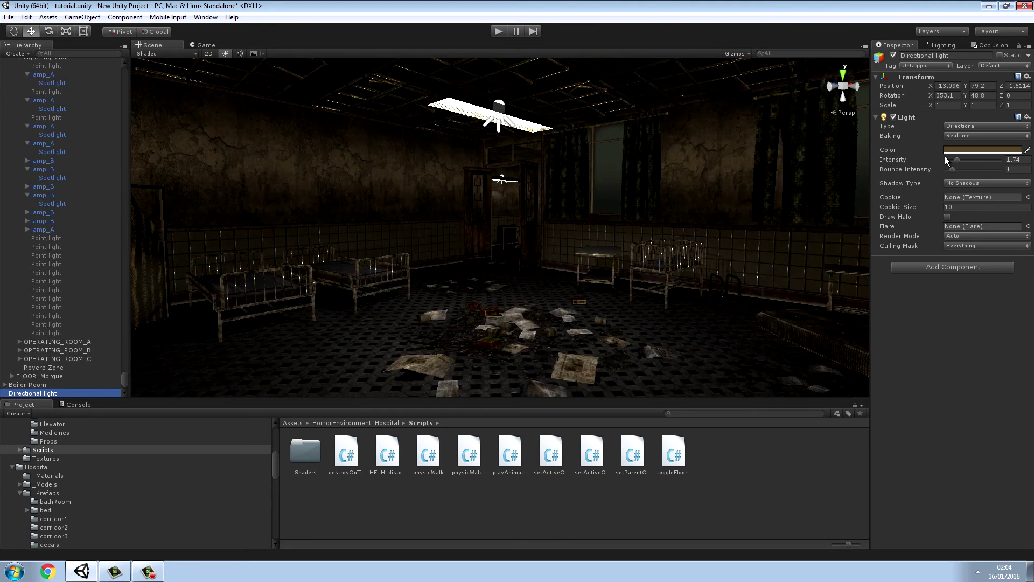
right_drag(690, 163, 782, 171)
key(w)
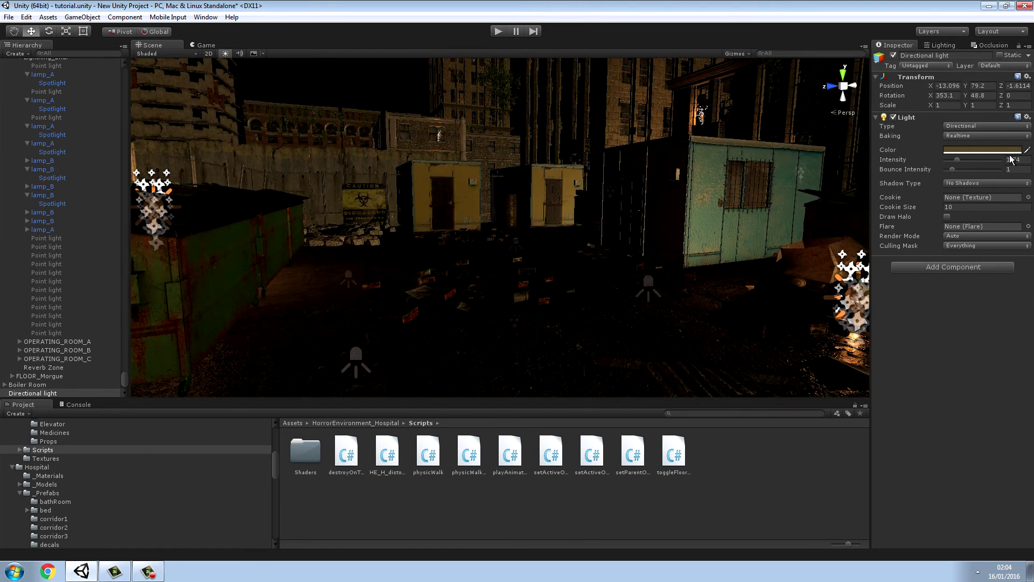
drag(958, 163, 947, 162)
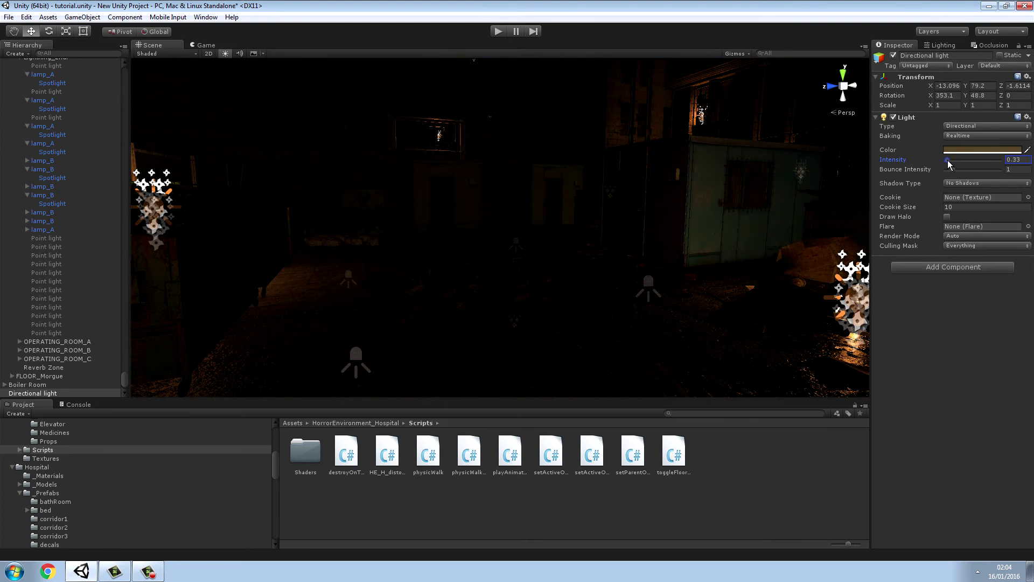
Play-test the scene by walking through the hospital's dark corridors and rooms to check the lamp lighting, and stop the run.
click(498, 32)
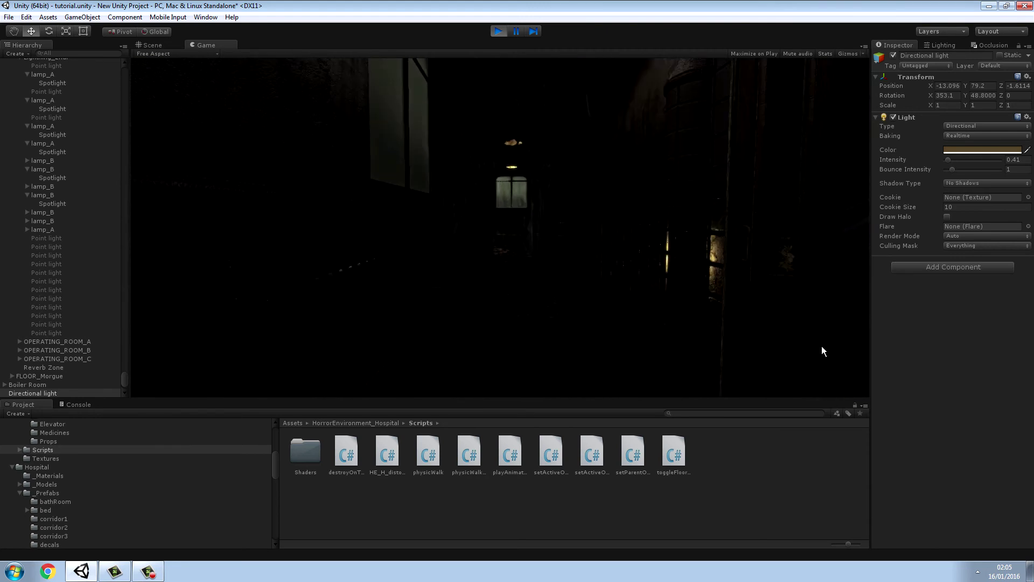
key(w)
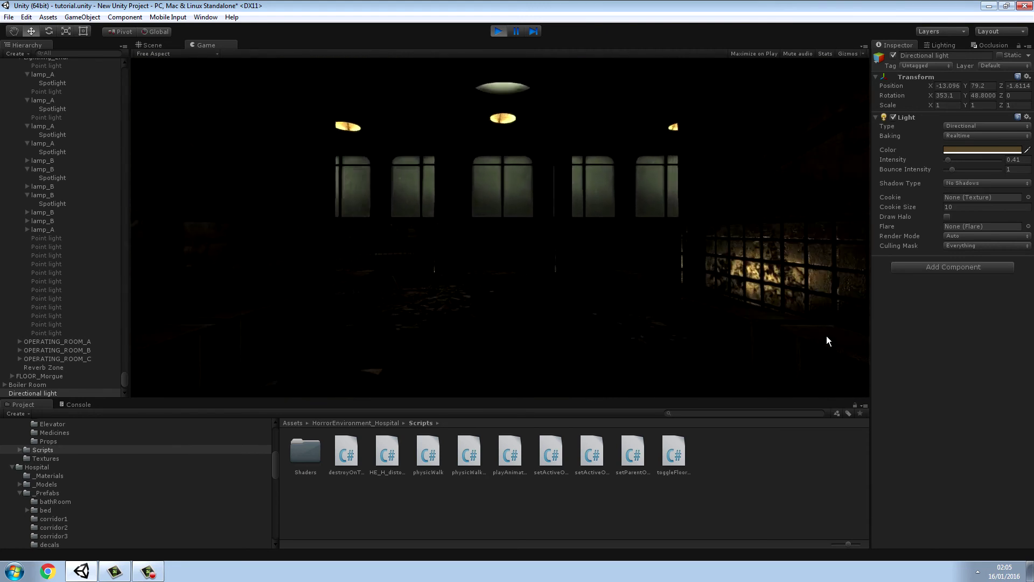
key(w)
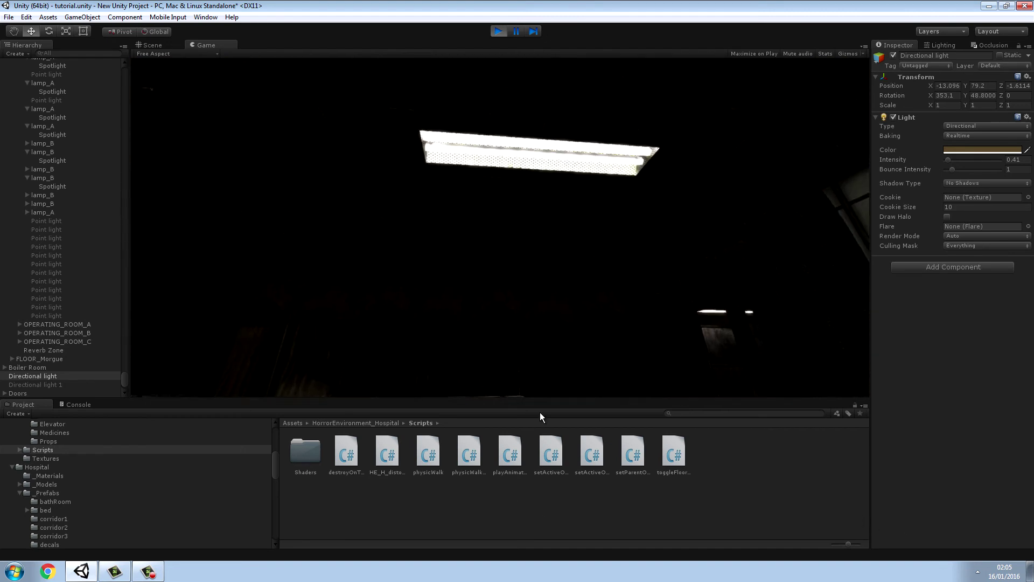
key(w)
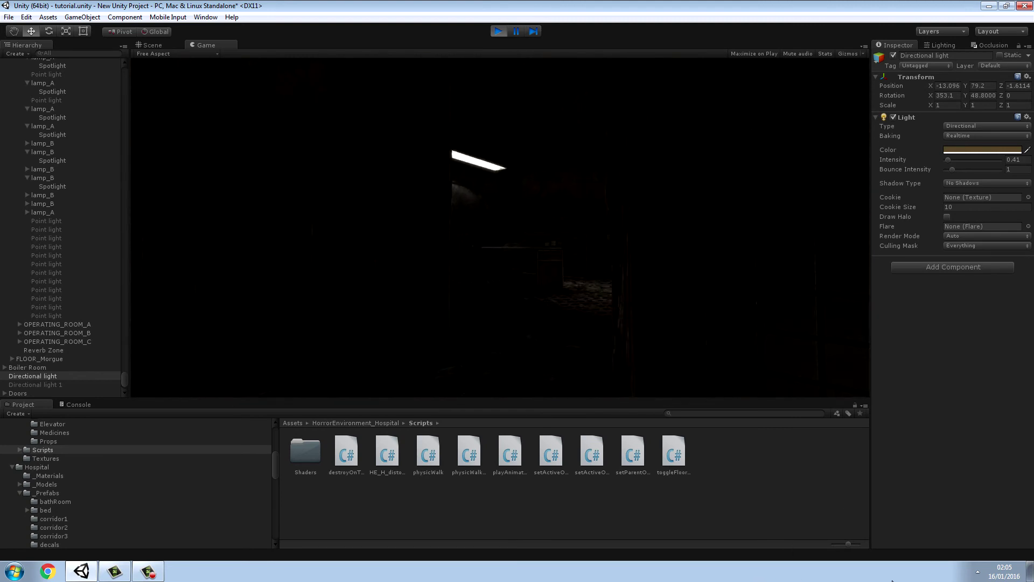
key(w)
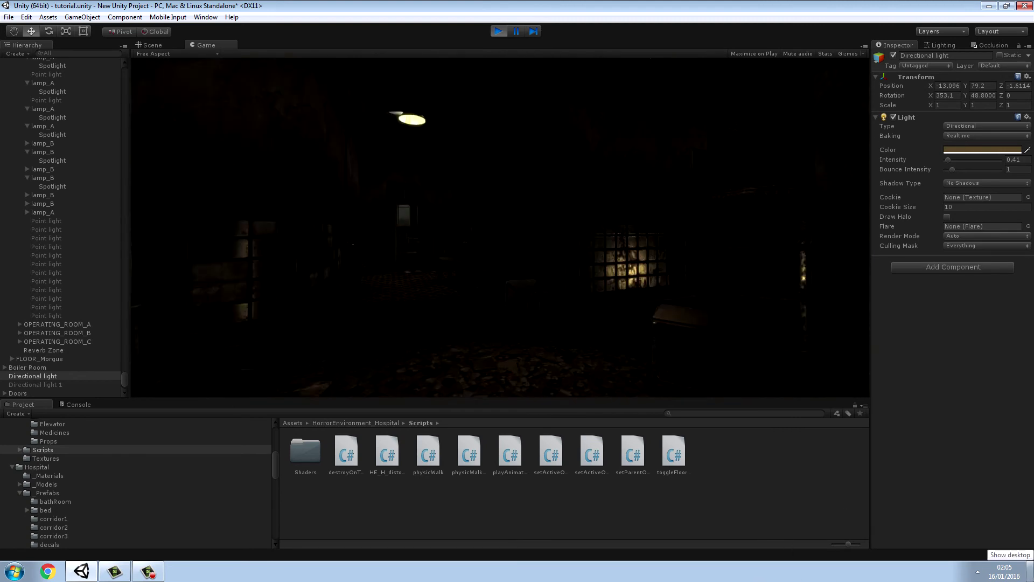
key(w)
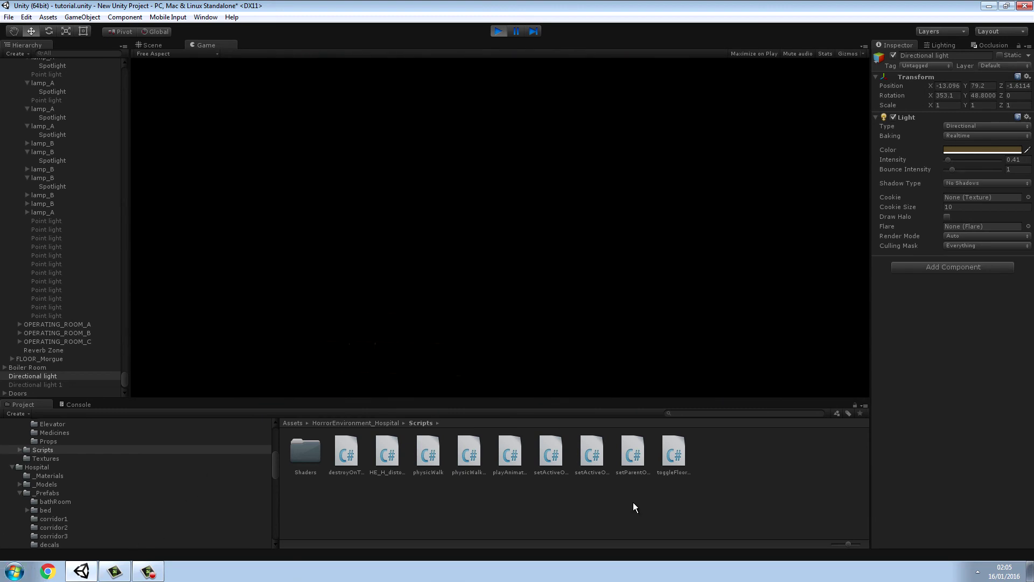
key(w)
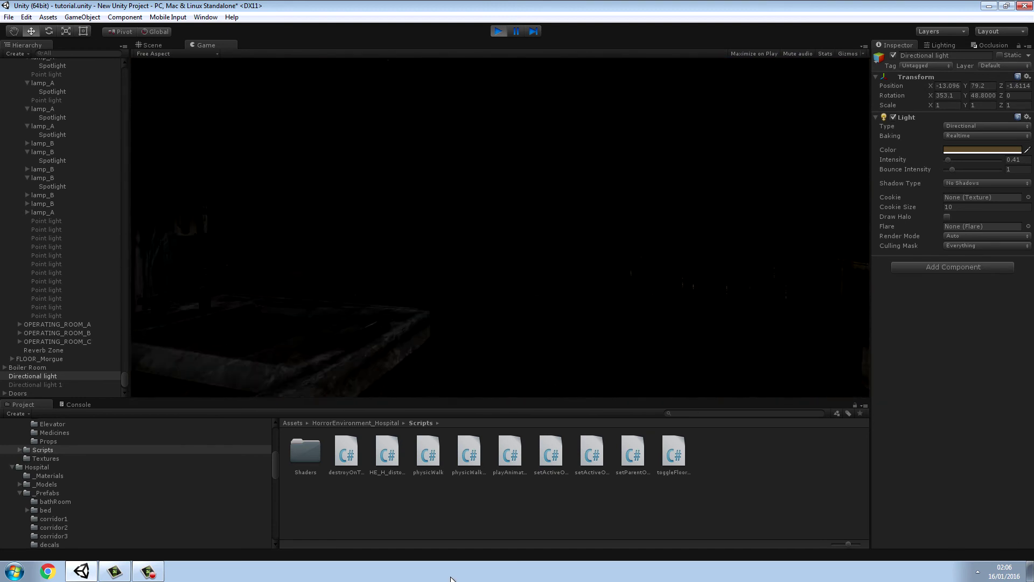
mouse_move(67, 577)
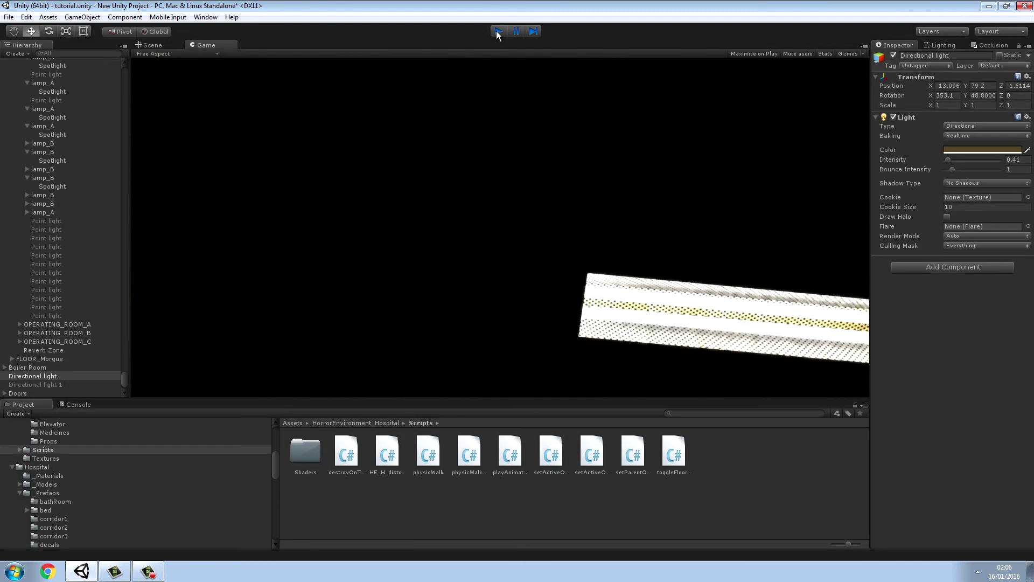
click(499, 32)
Set the Directional light's intensity to 0.16 while checking the exterior yard, and briefly run and stop the scene.
right_drag(731, 223, 612, 233)
drag(947, 161, 940, 161)
right_drag(825, 166, 894, 196)
drag(948, 164, 949, 164)
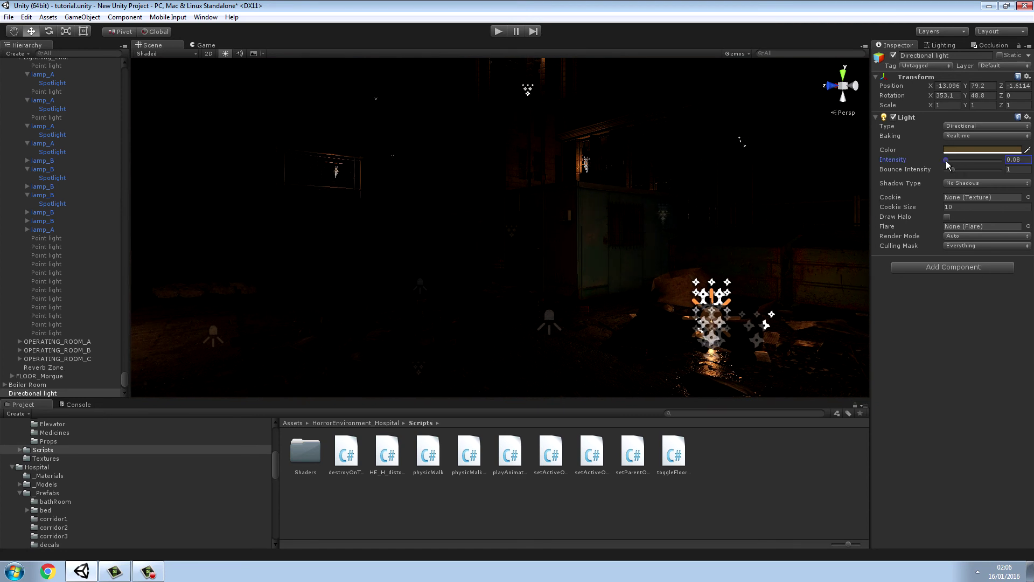
right_drag(721, 216, 636, 237)
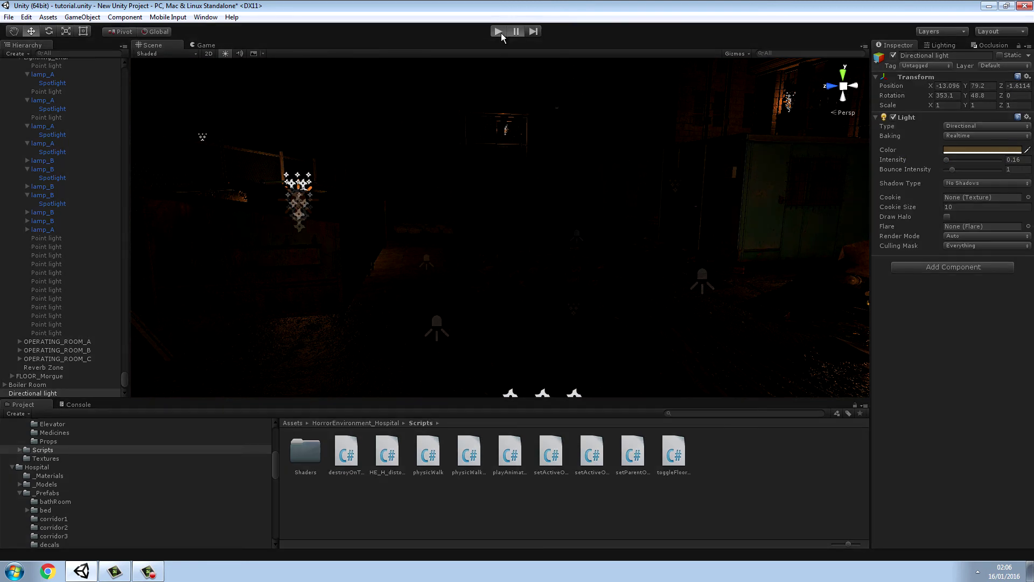
click(498, 32)
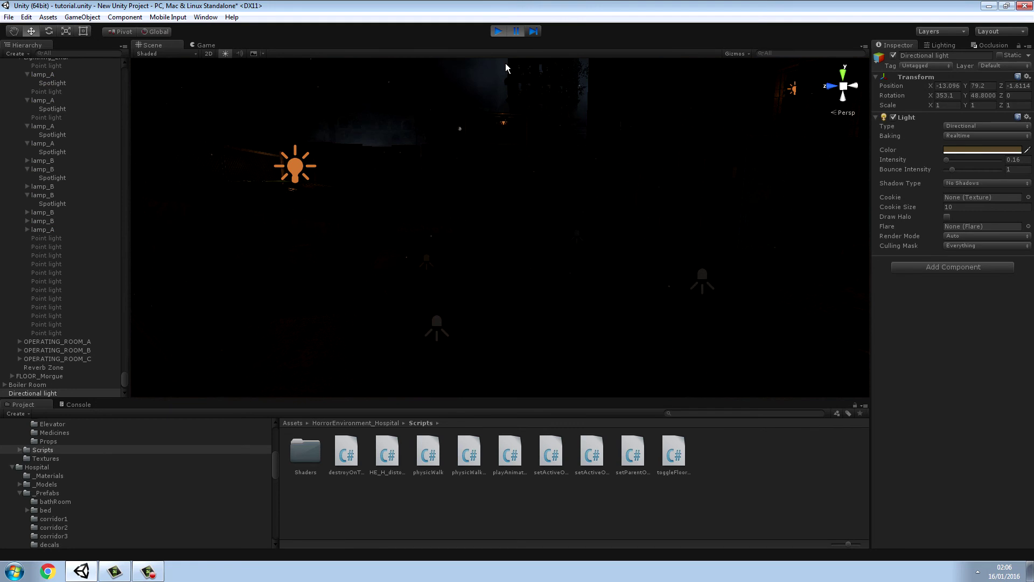
click(498, 31)
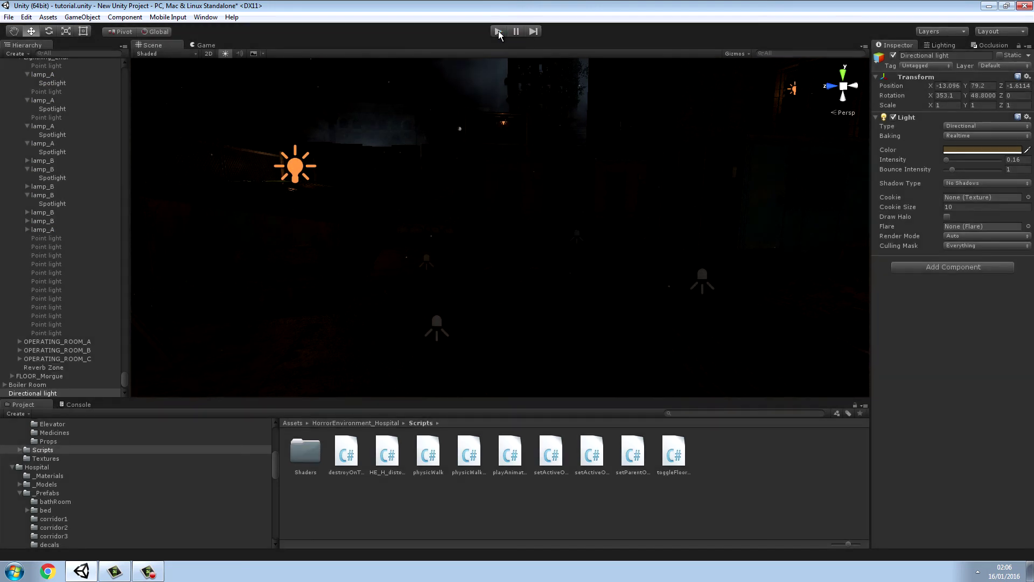
click(497, 32)
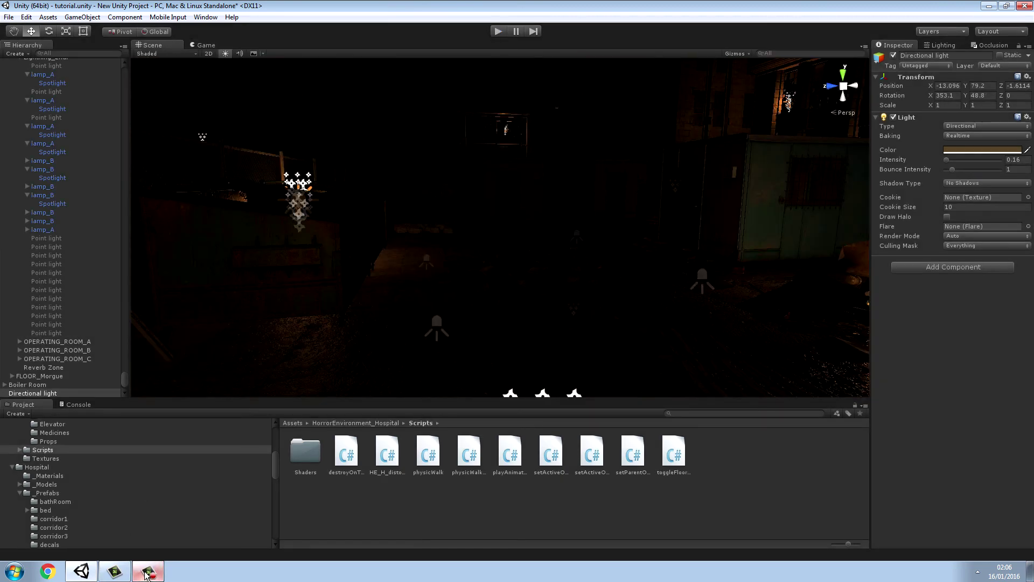
click(148, 572)
click(149, 572)
Open the build settings and set the architecture to x86_64 for the PC, Mac & Linux Standalone platform.
click(9, 18)
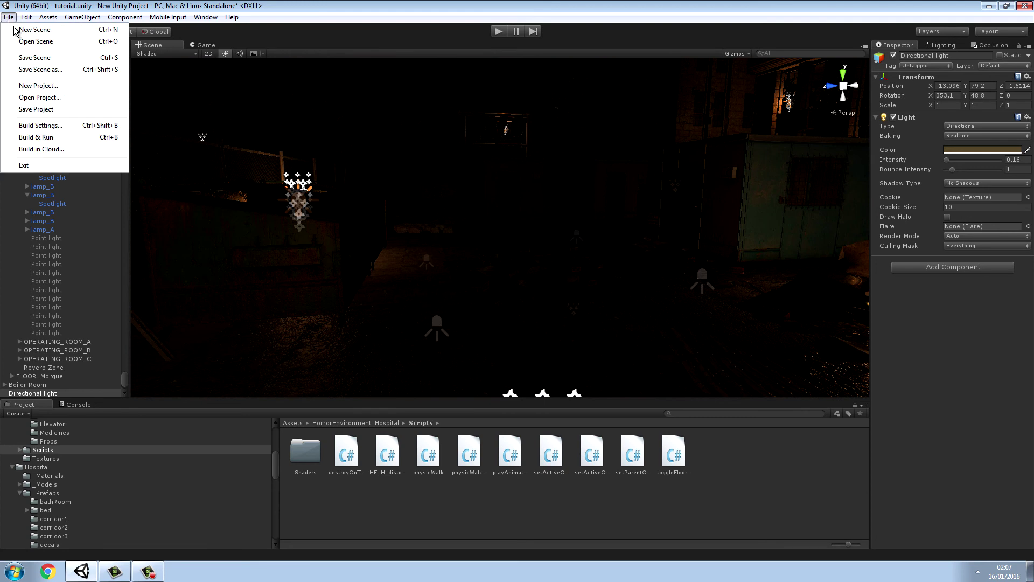
click(69, 127)
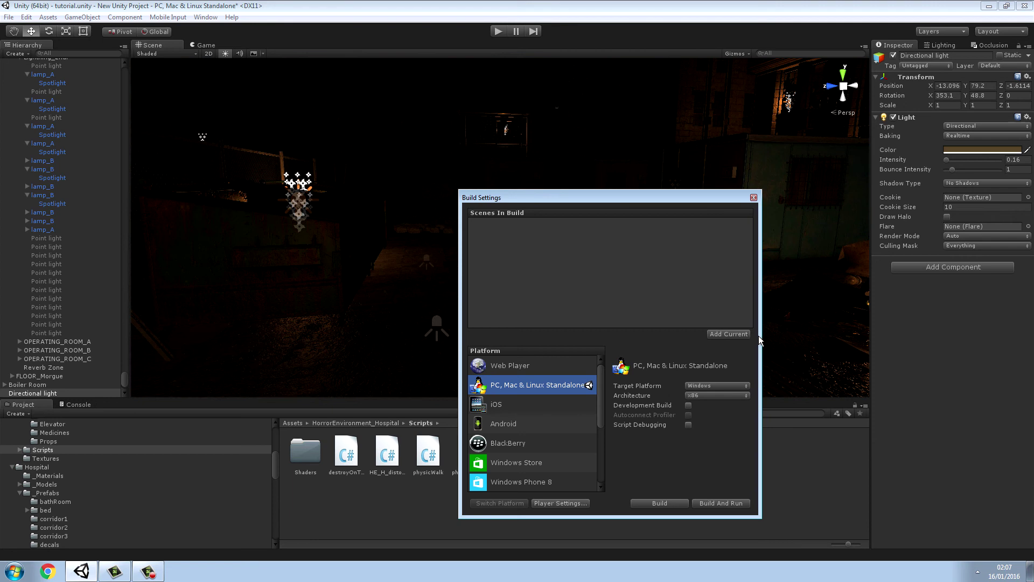
click(747, 395)
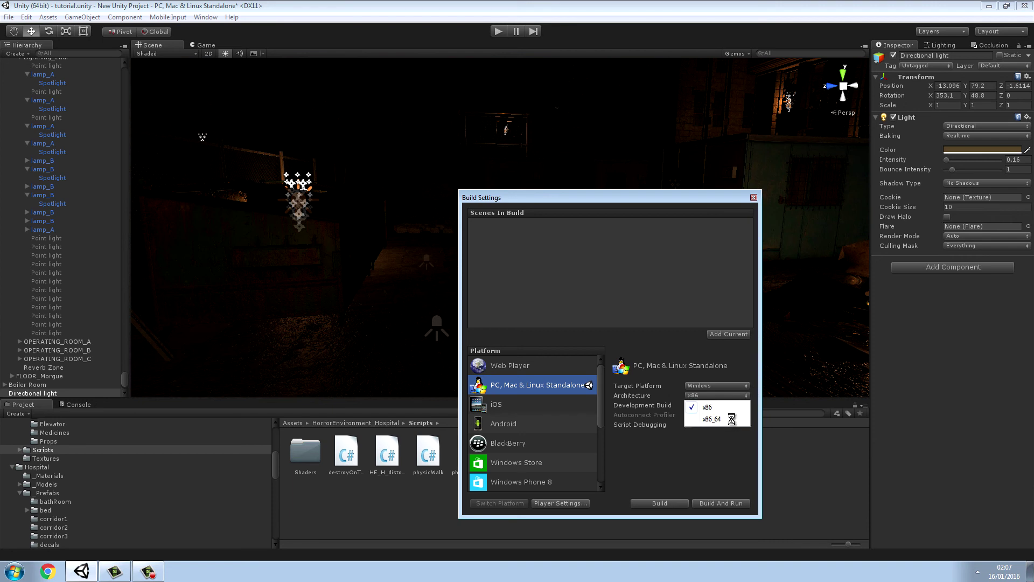
click(732, 419)
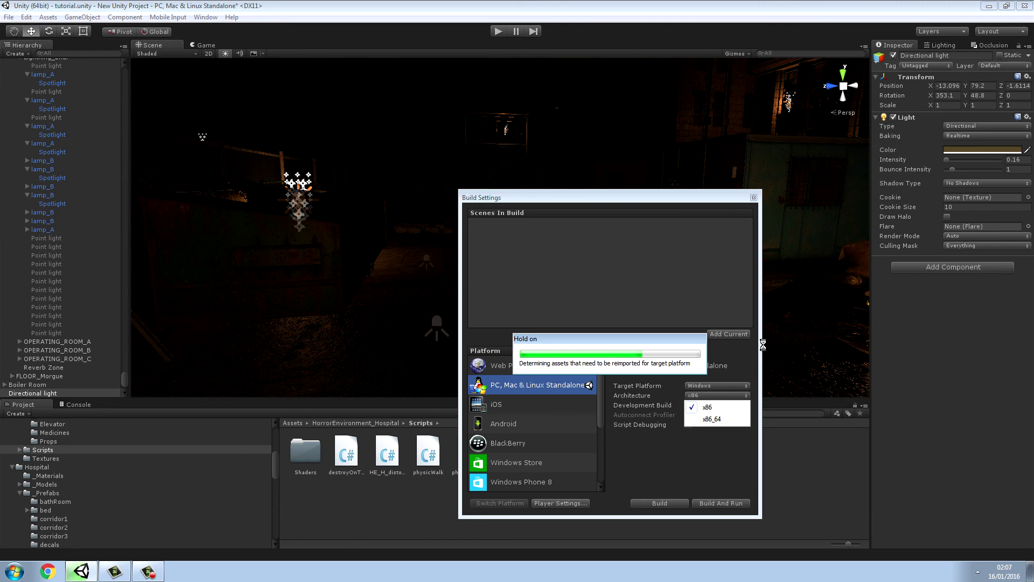
click(148, 571)
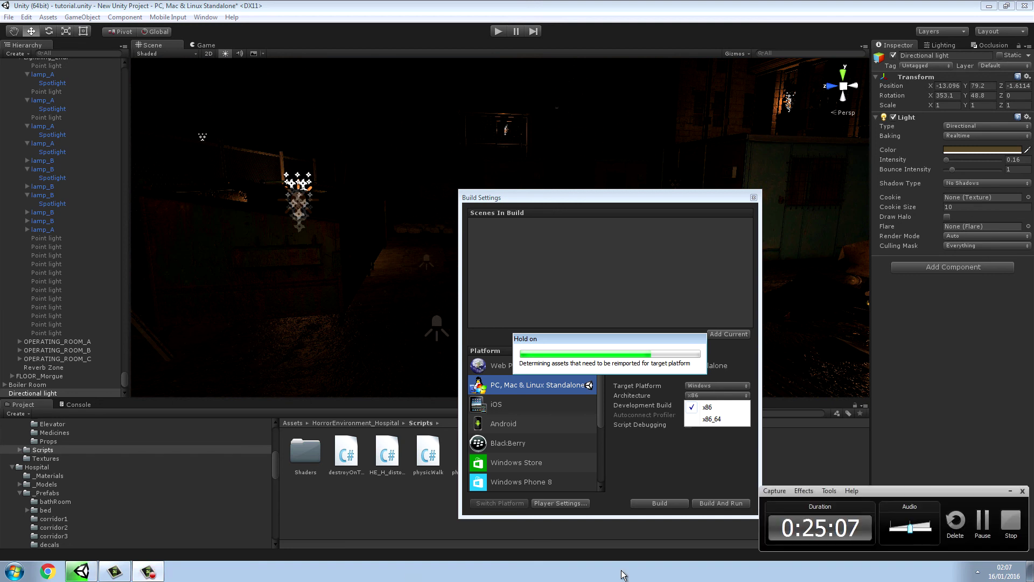
click(984, 525)
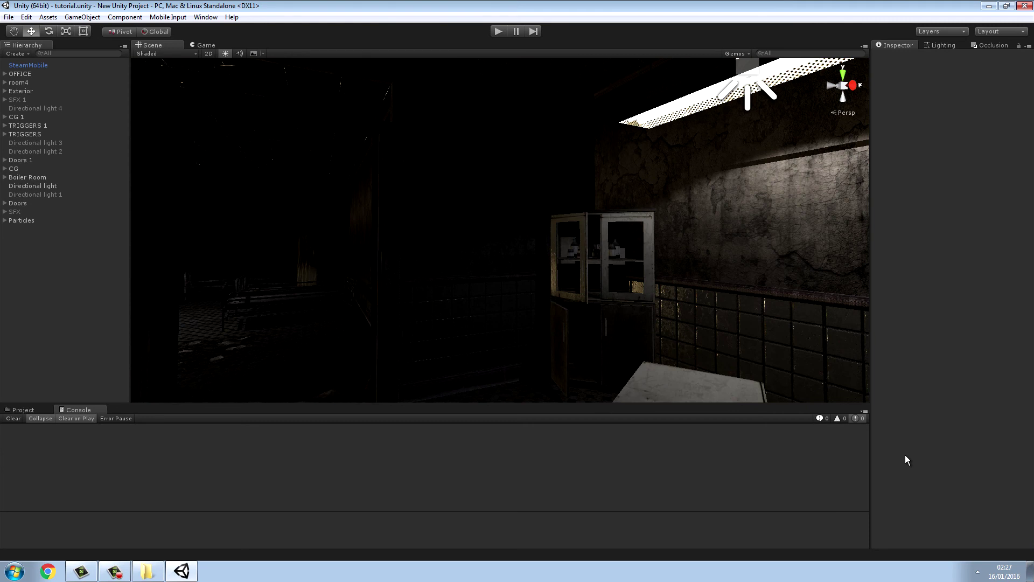
Review the build settings for tutorial.unity, inspect the architecture options, and close the settings.
click(9, 17)
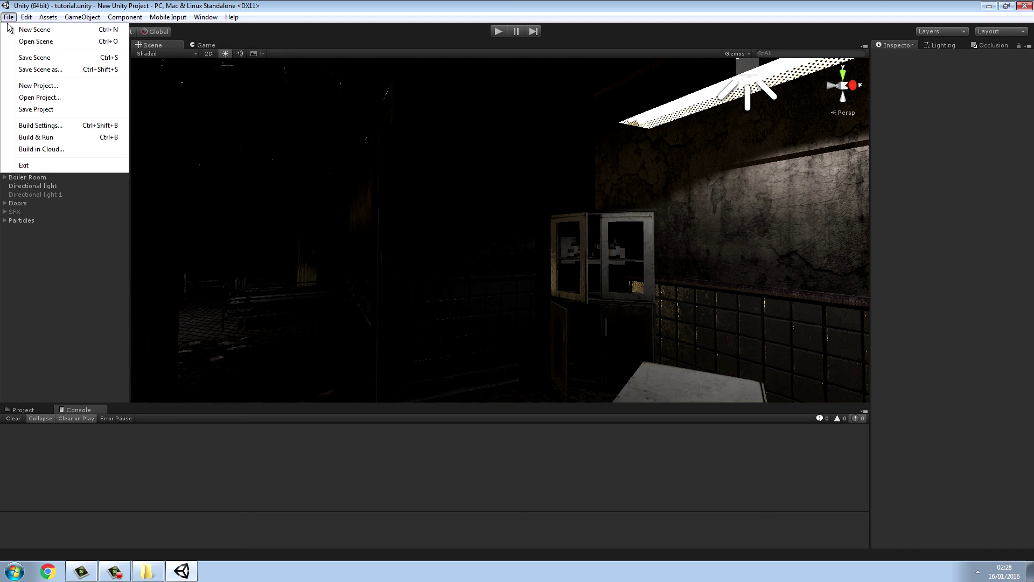
click(39, 126)
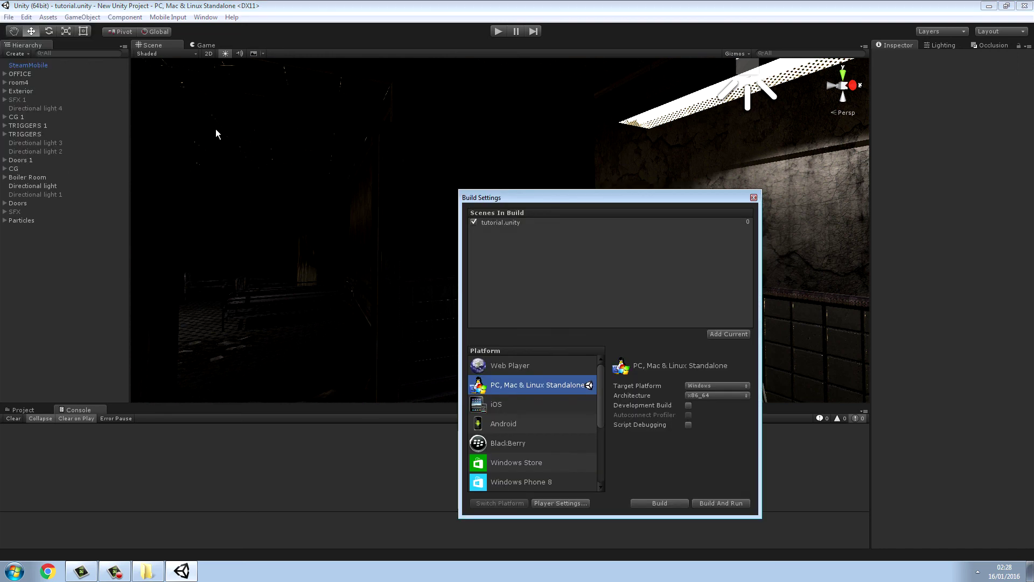
click(744, 396)
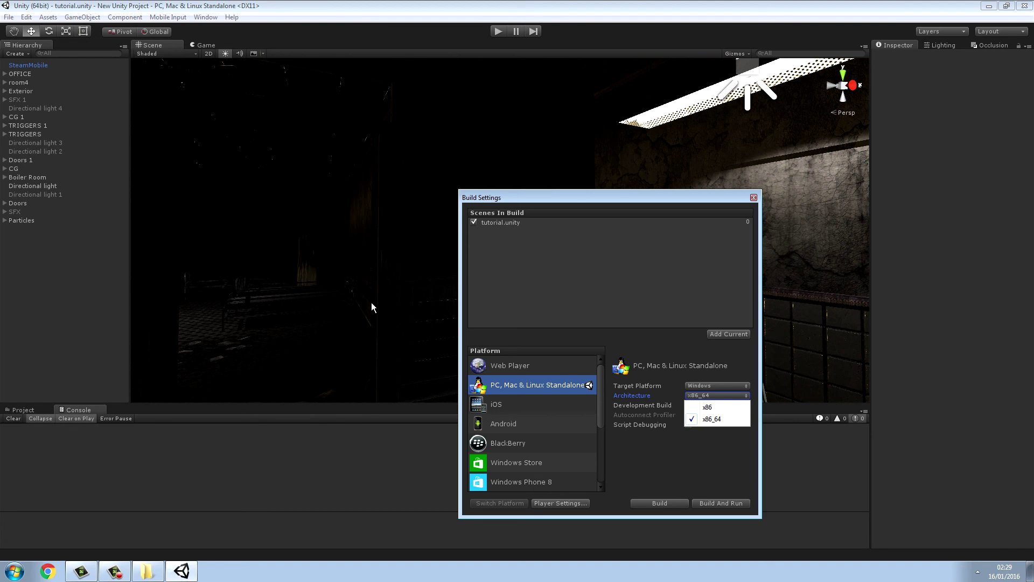
click(753, 197)
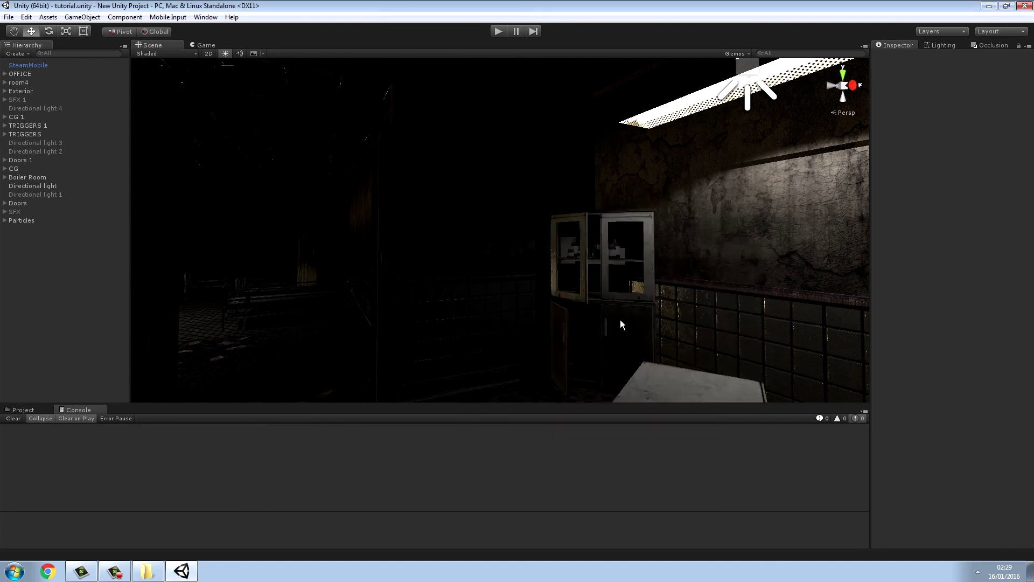
click(114, 571)
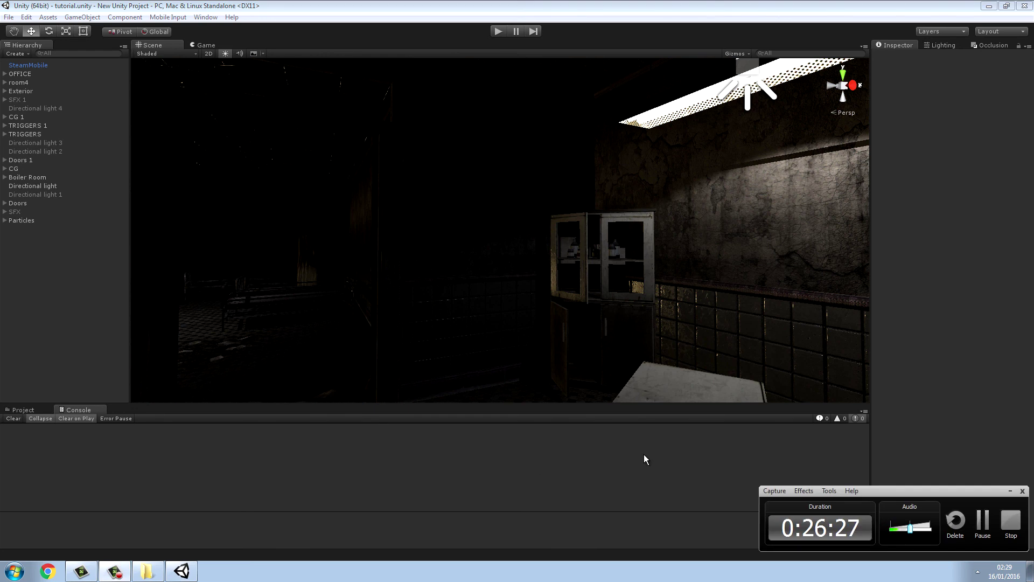
click(1009, 523)
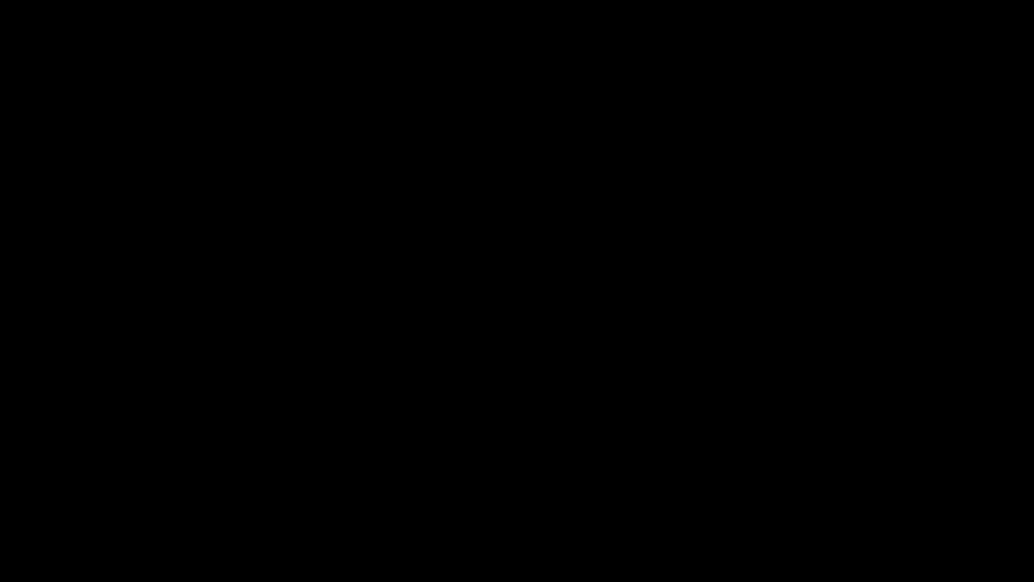